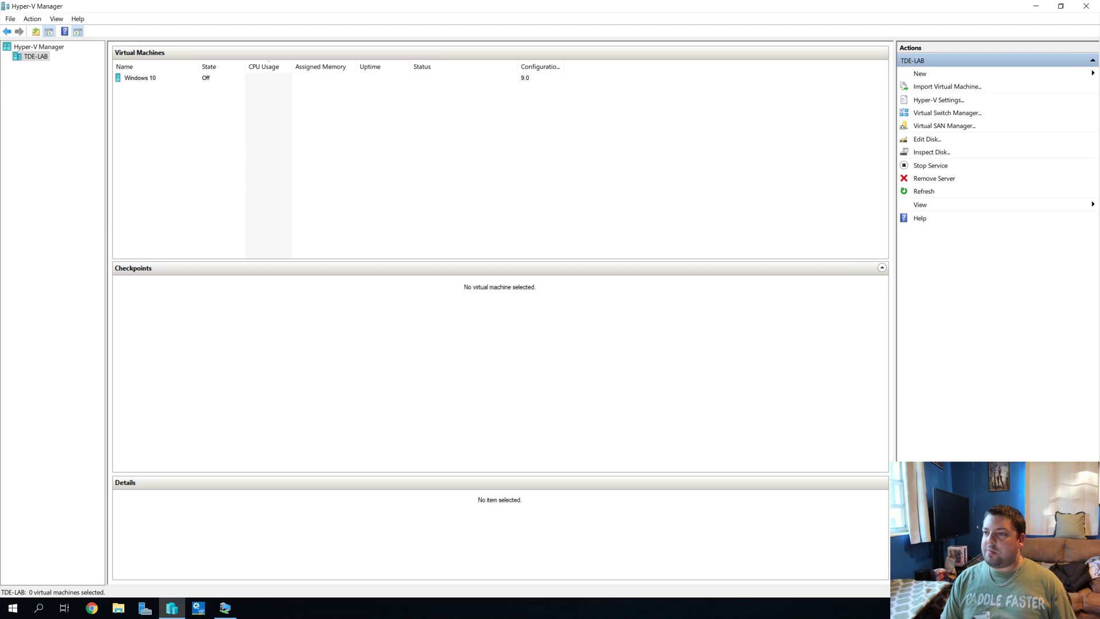
Step: Close the Windows 10 virtual machine's console window
drag(933, 75, 923, 73)
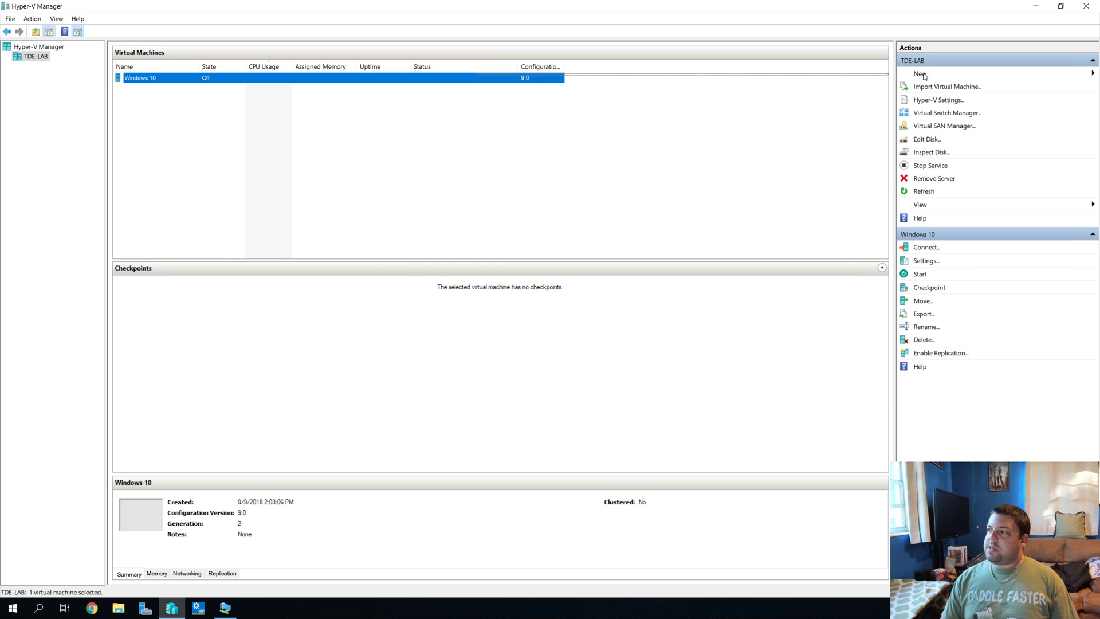
click(378, 159)
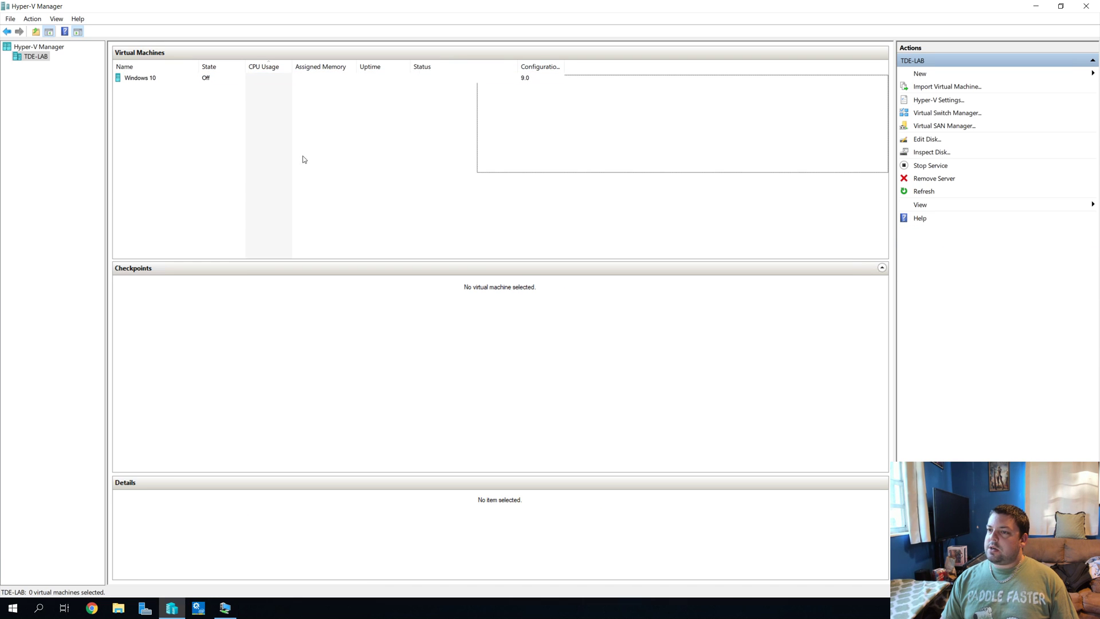
click(225, 608)
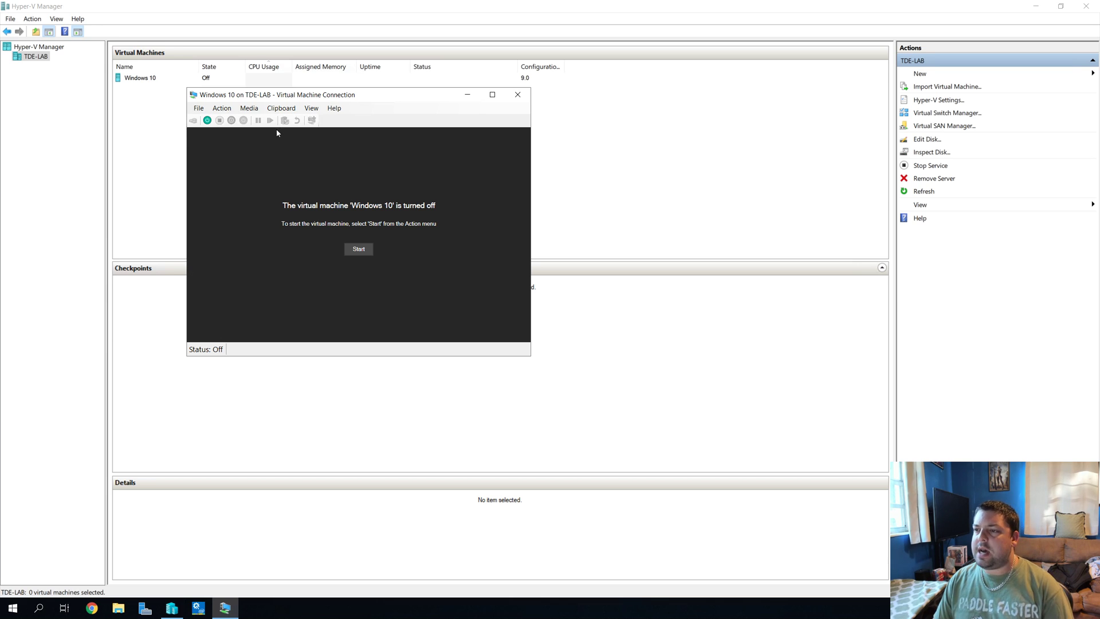
click(517, 95)
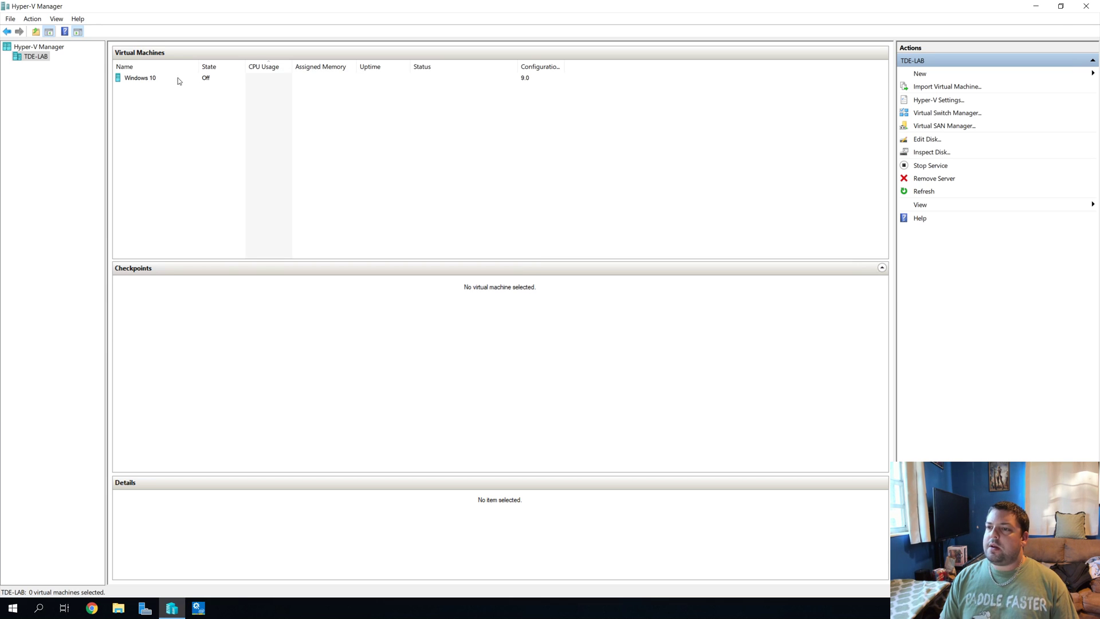
Step: Switch the Windows 10 VM's network adapter to the LAN virtual switch and save the settings
click(142, 81)
right_click(142, 79)
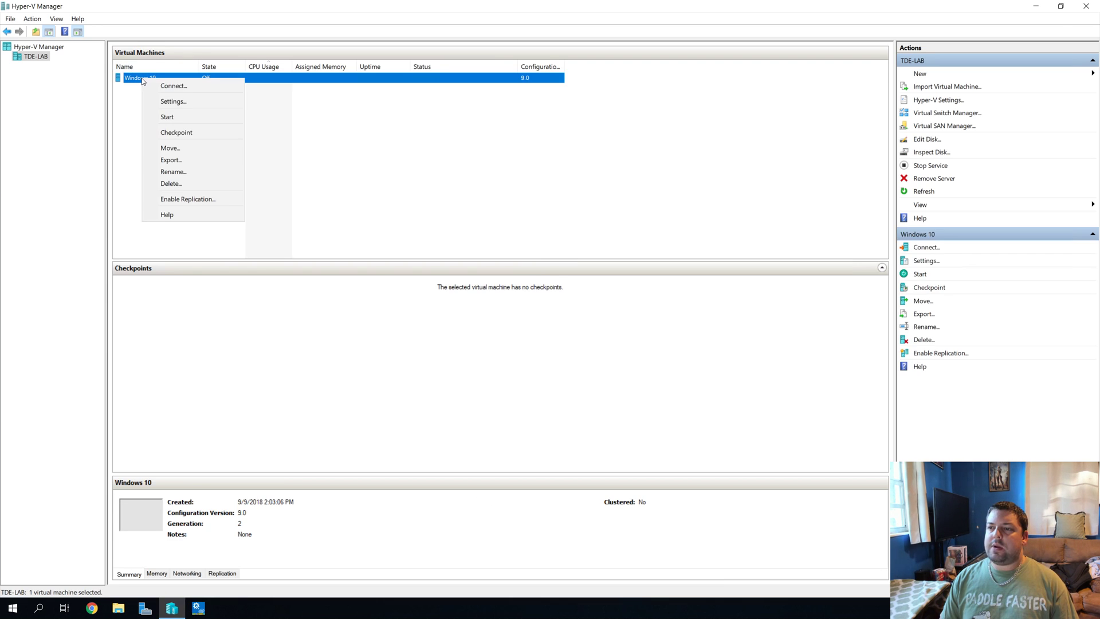
click(188, 101)
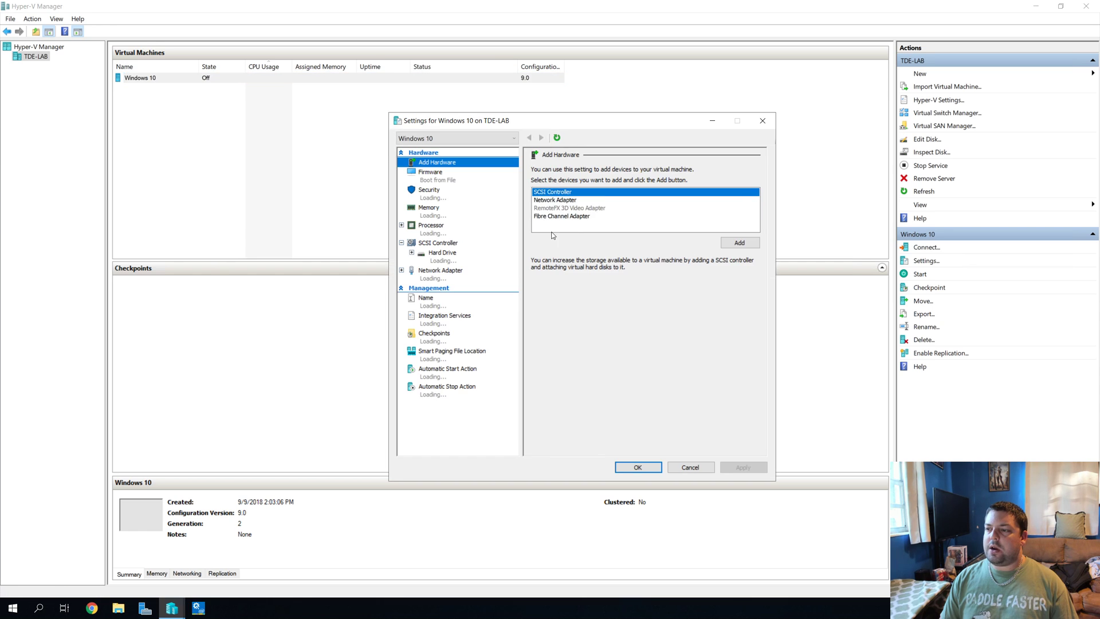
click(445, 273)
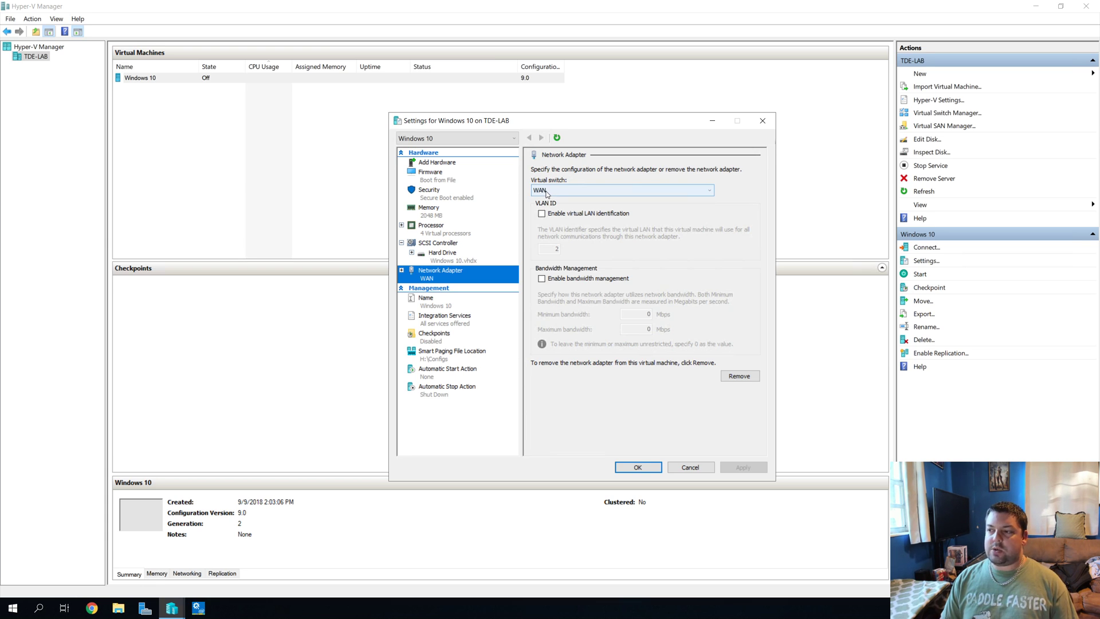
click(546, 191)
click(550, 211)
click(743, 468)
click(648, 468)
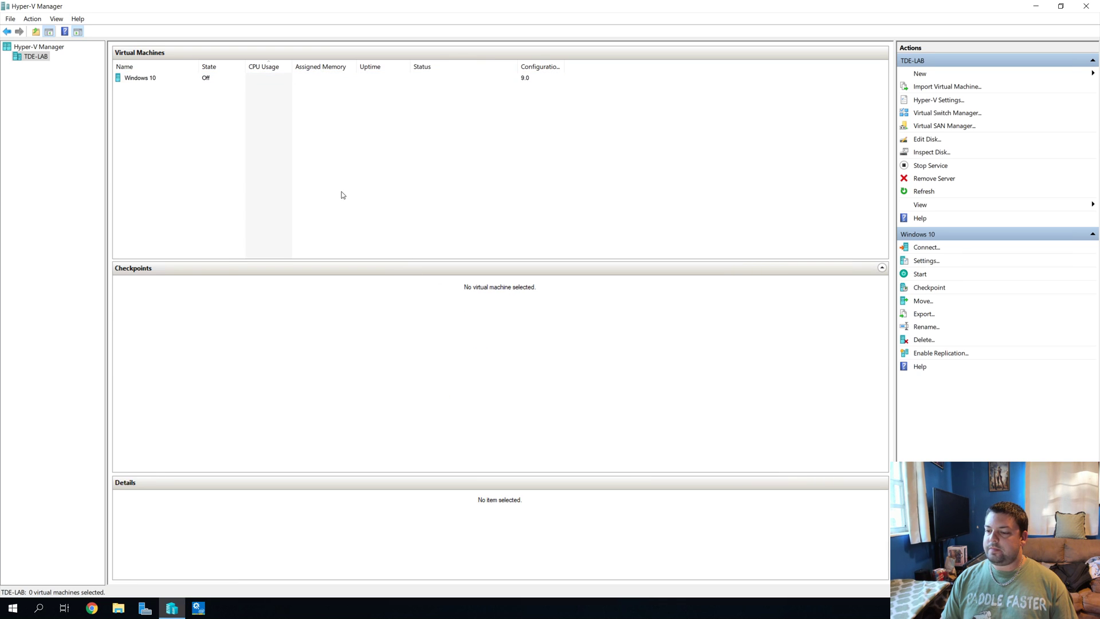
Step: Start a new virtual machine named Router
click(945, 73)
click(1045, 75)
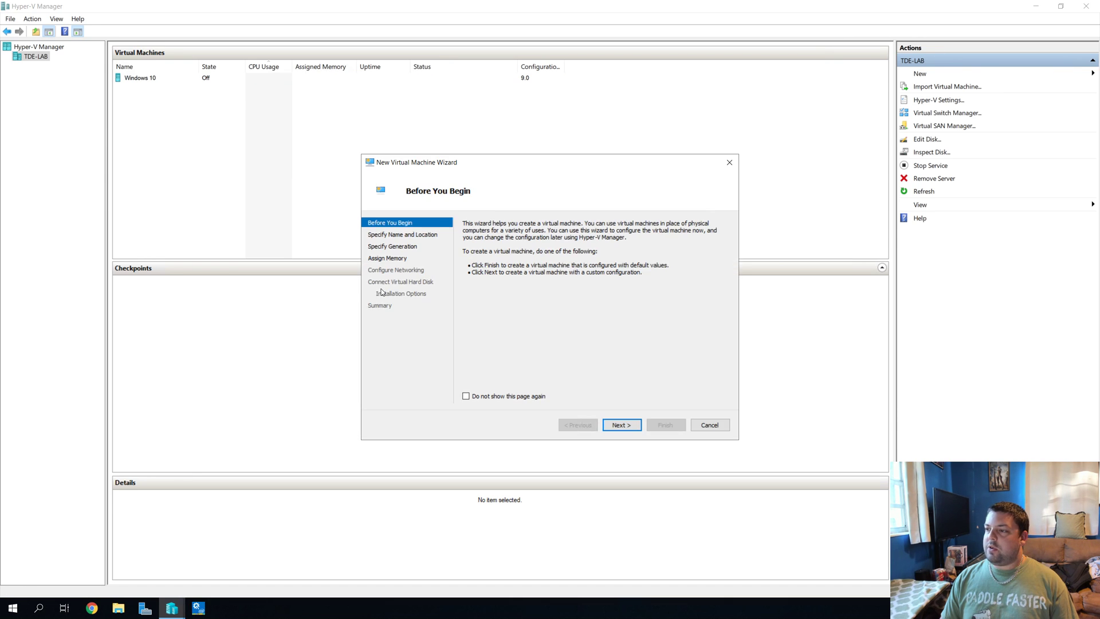
click(626, 427)
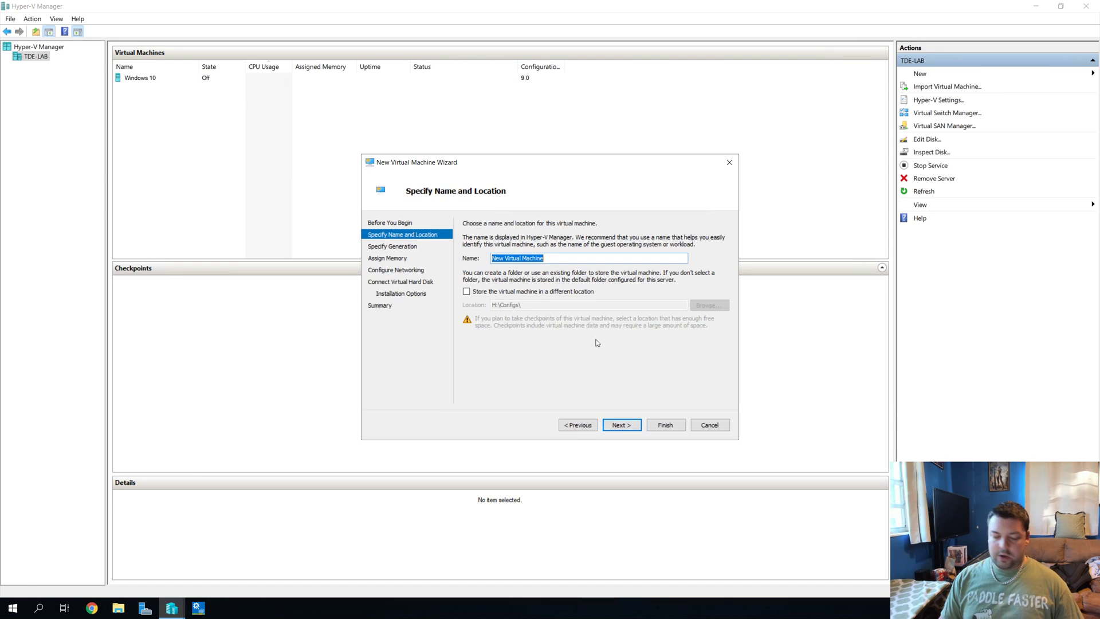
text(Router)
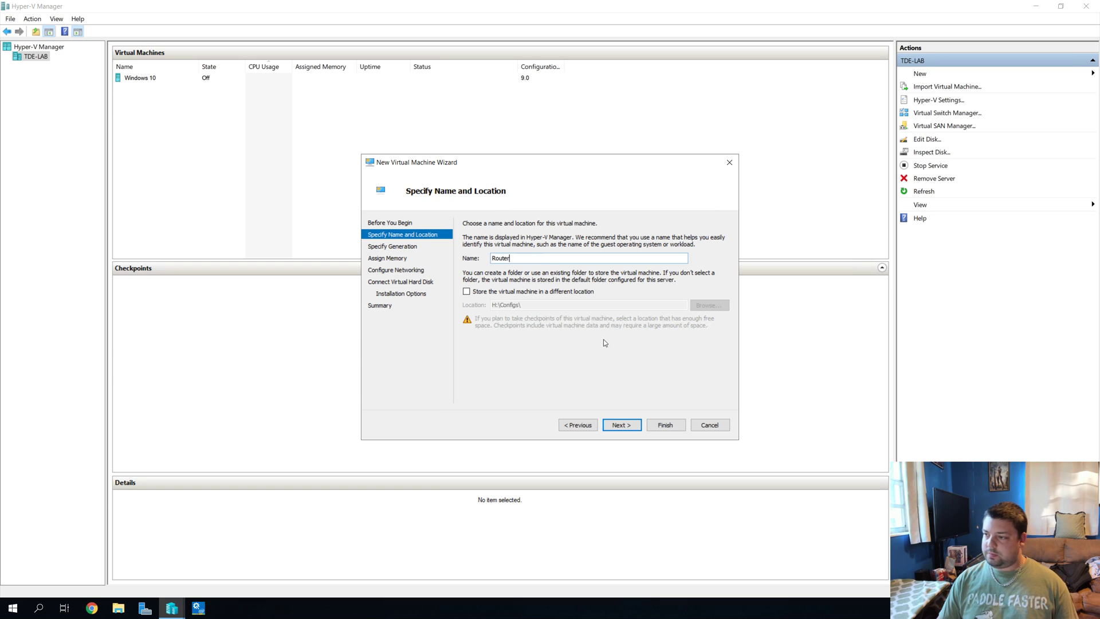
click(621, 425)
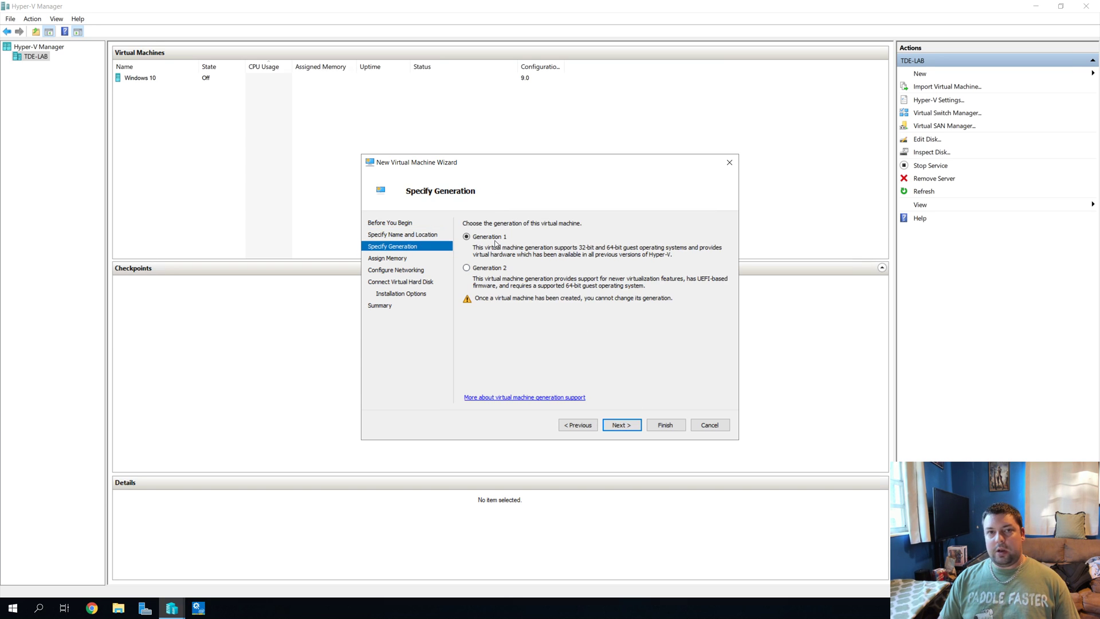
Step: Keep Generation 1, 1024 MB memory and no network, and set the disk size to 10 GB
click(631, 424)
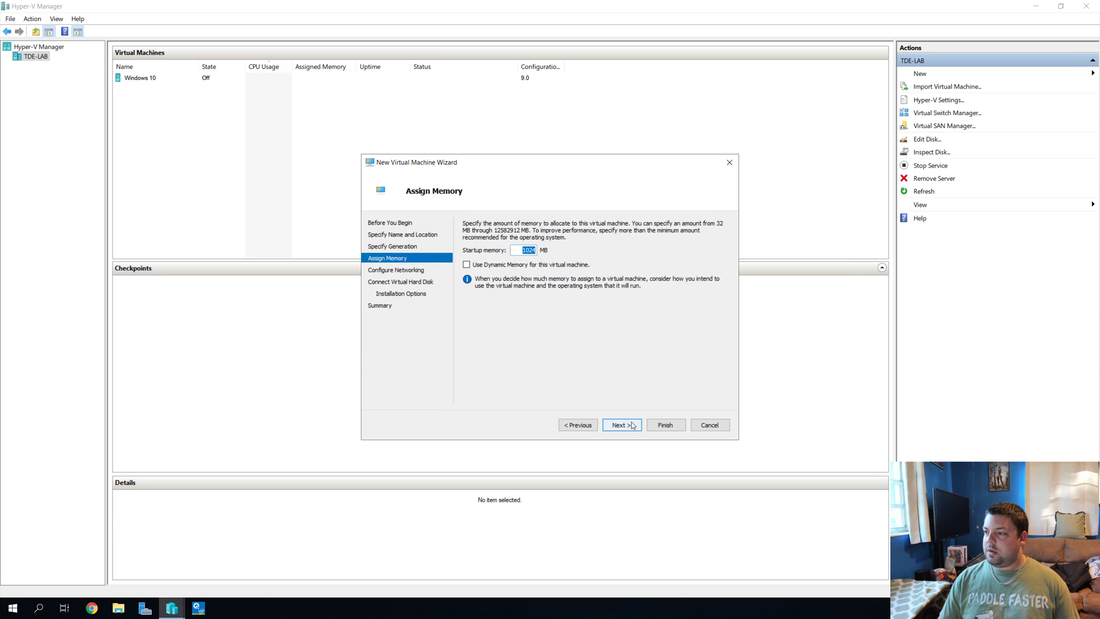
click(632, 424)
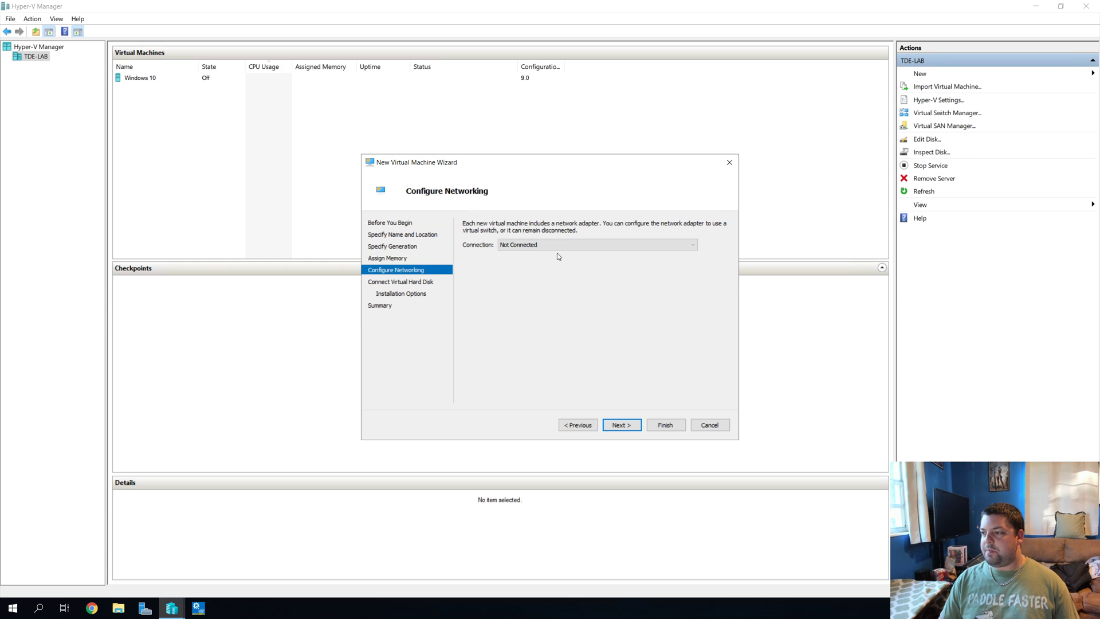
click(621, 424)
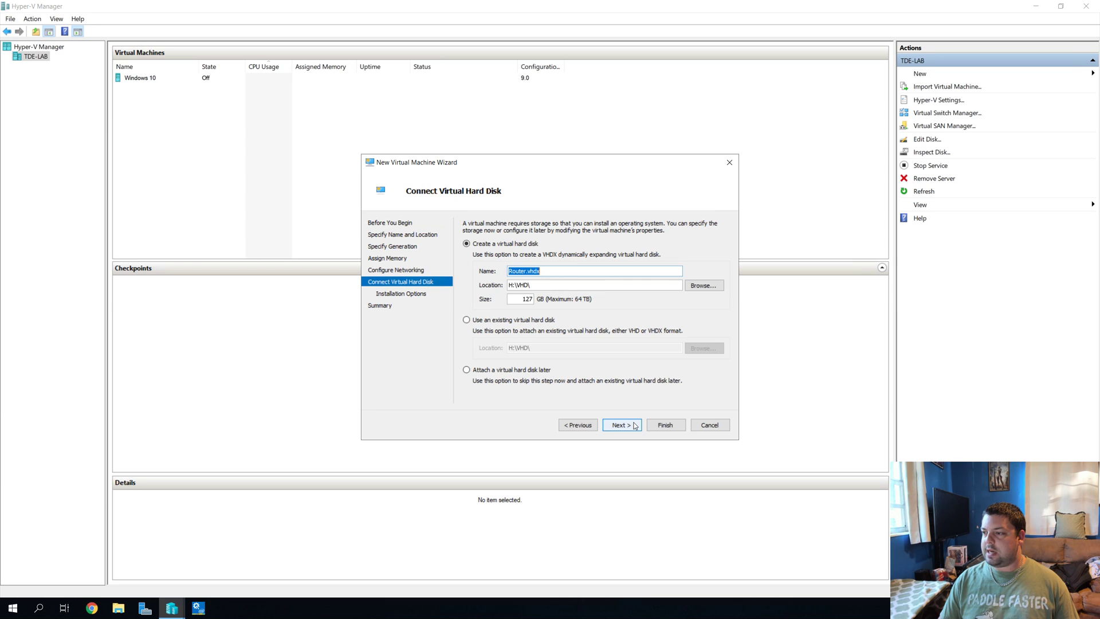
double_click(537, 299)
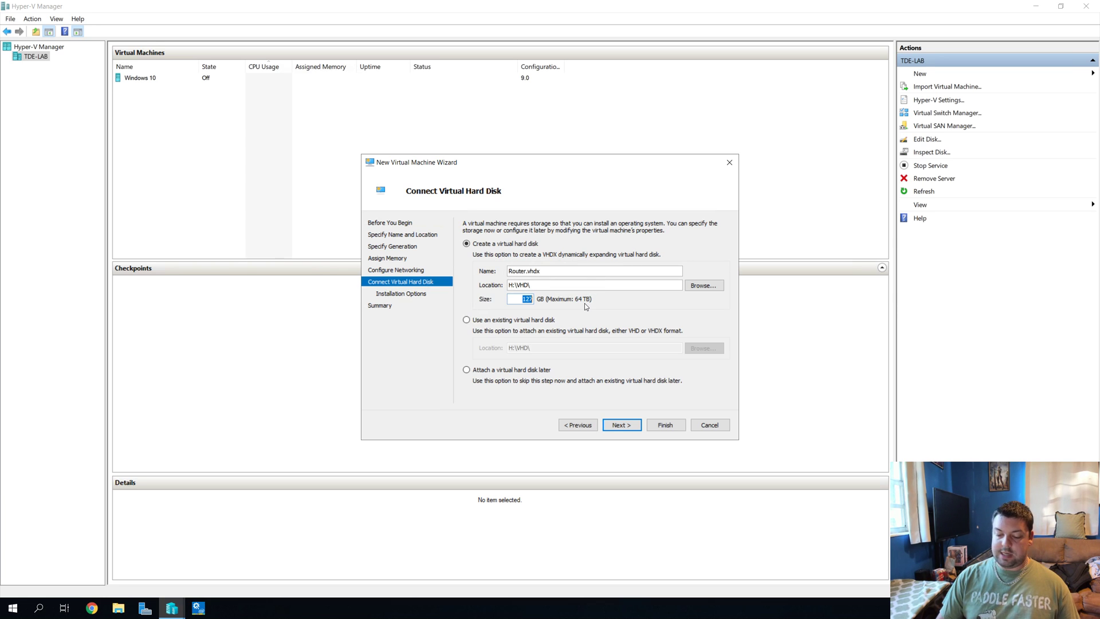
text(10)
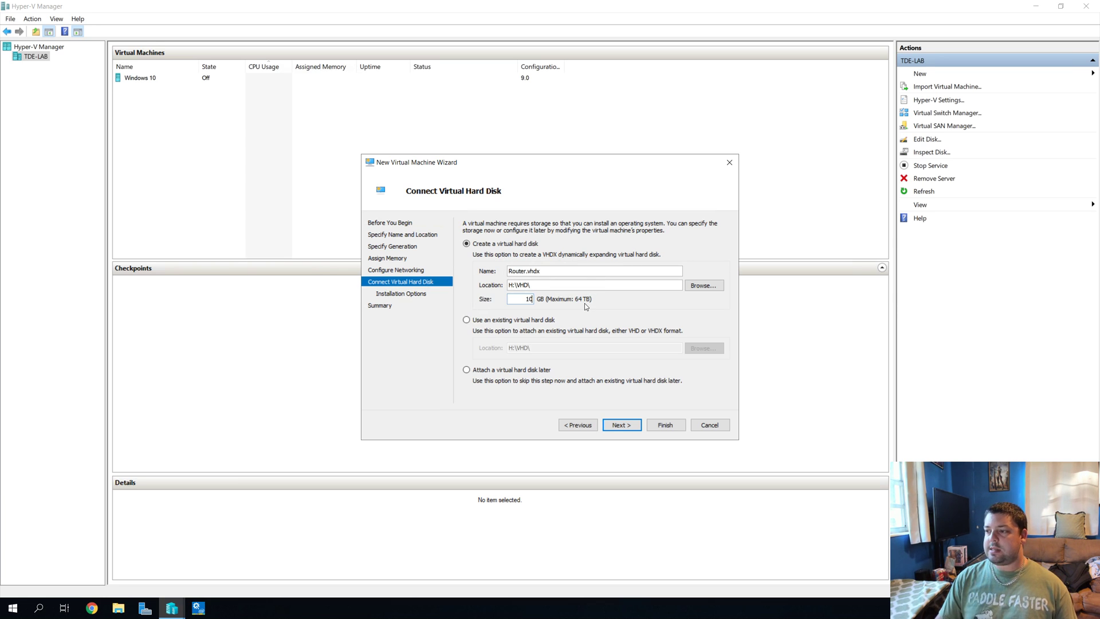
Step: Make Router install from the OPNsense-18.7-OpenSSL-dvd-amd64.iso image and finish creating the VM
click(620, 425)
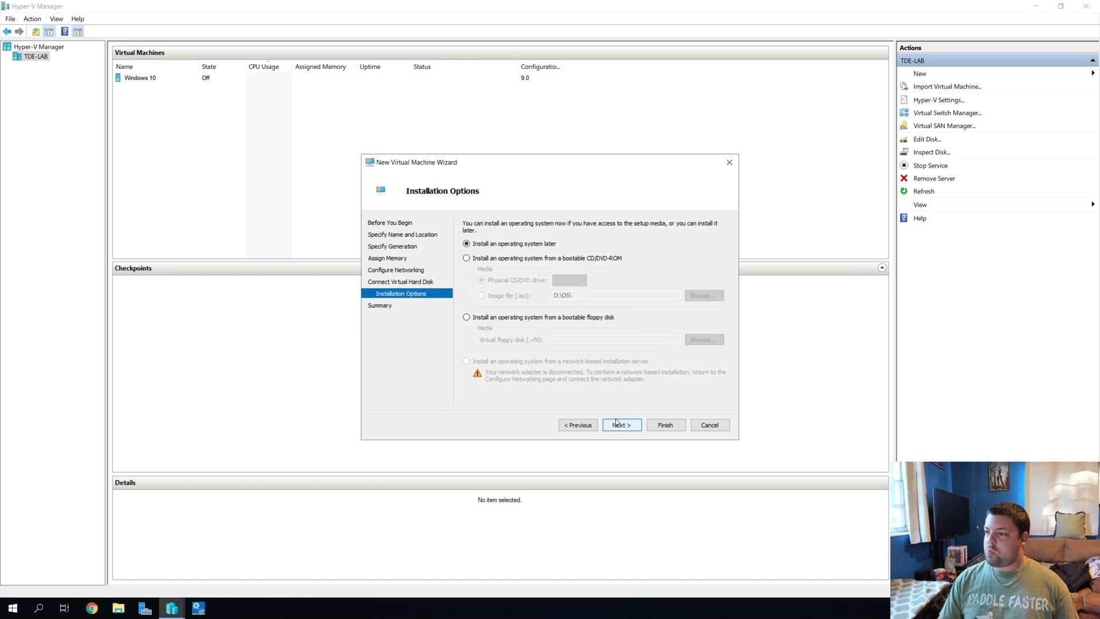
click(496, 259)
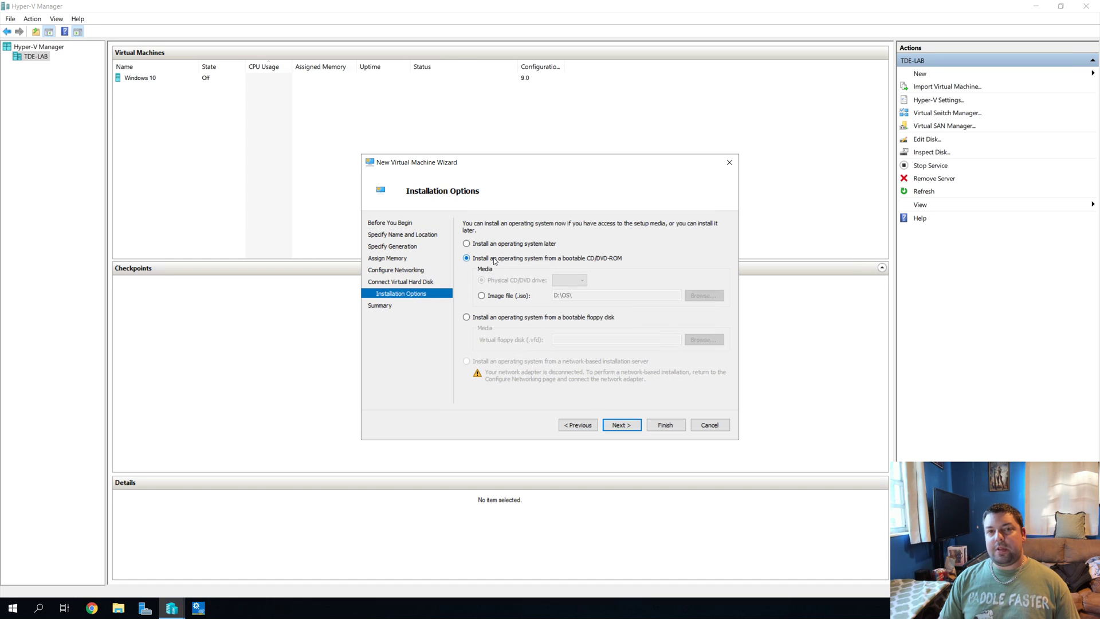
click(490, 298)
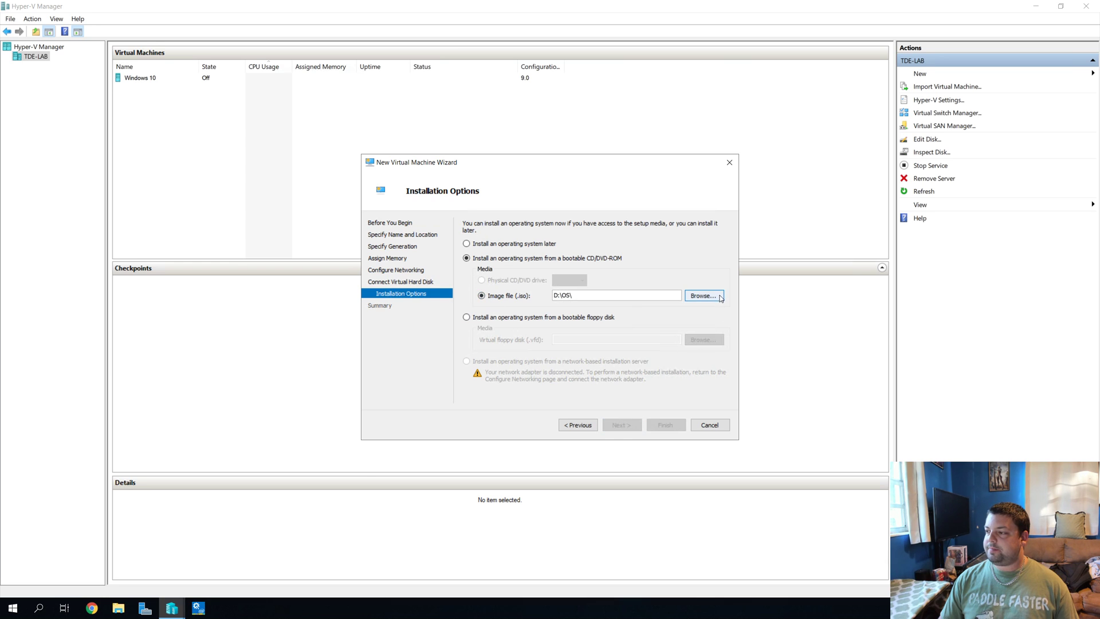
click(703, 295)
click(490, 247)
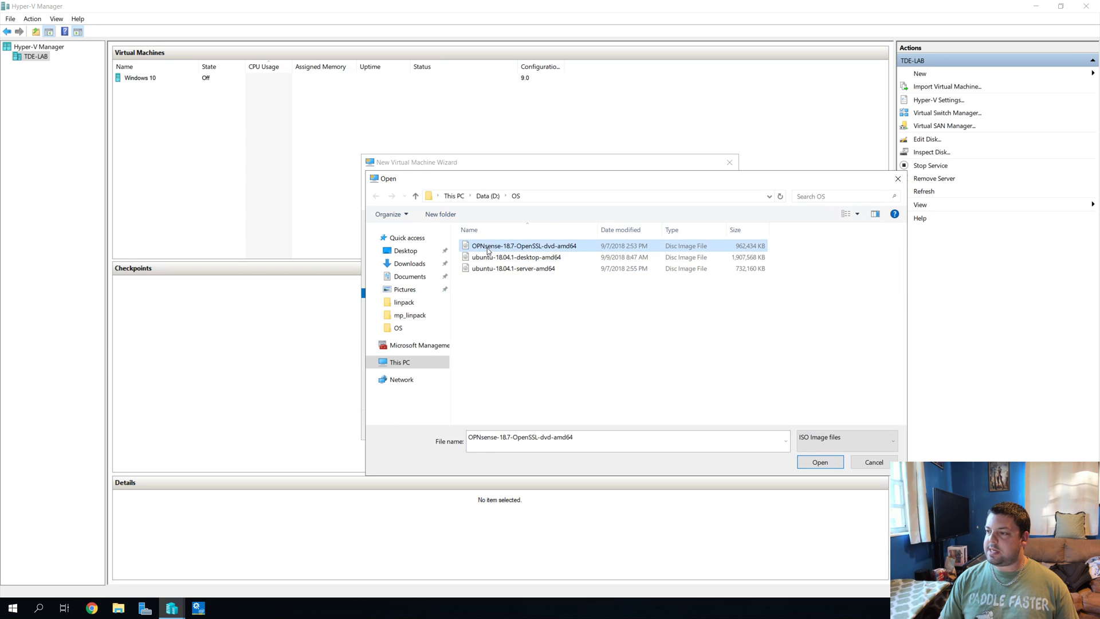
click(818, 463)
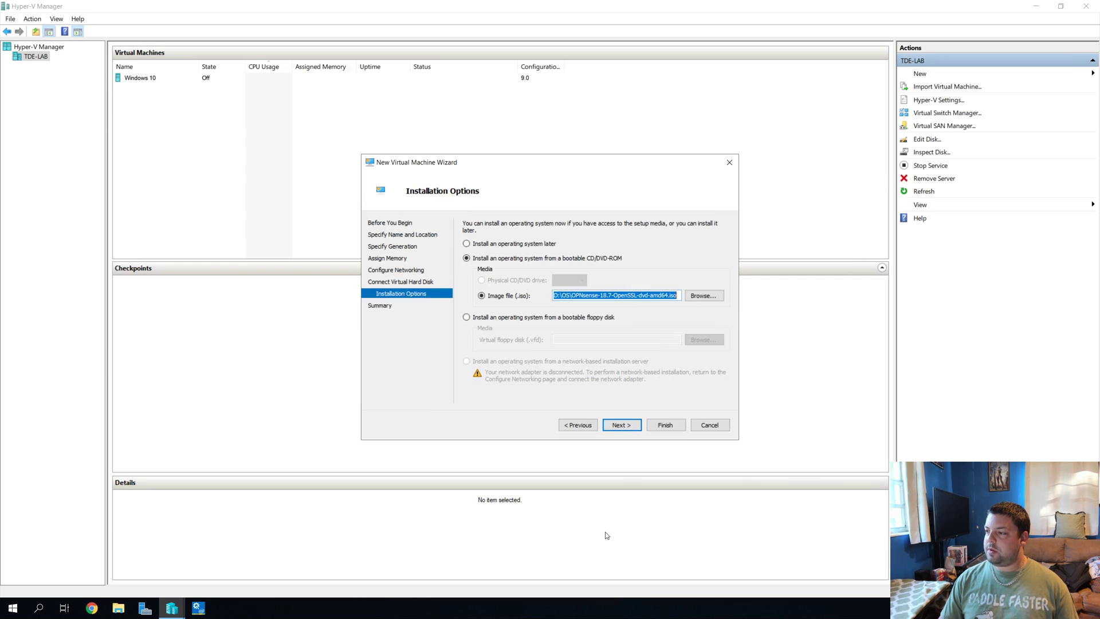
click(621, 424)
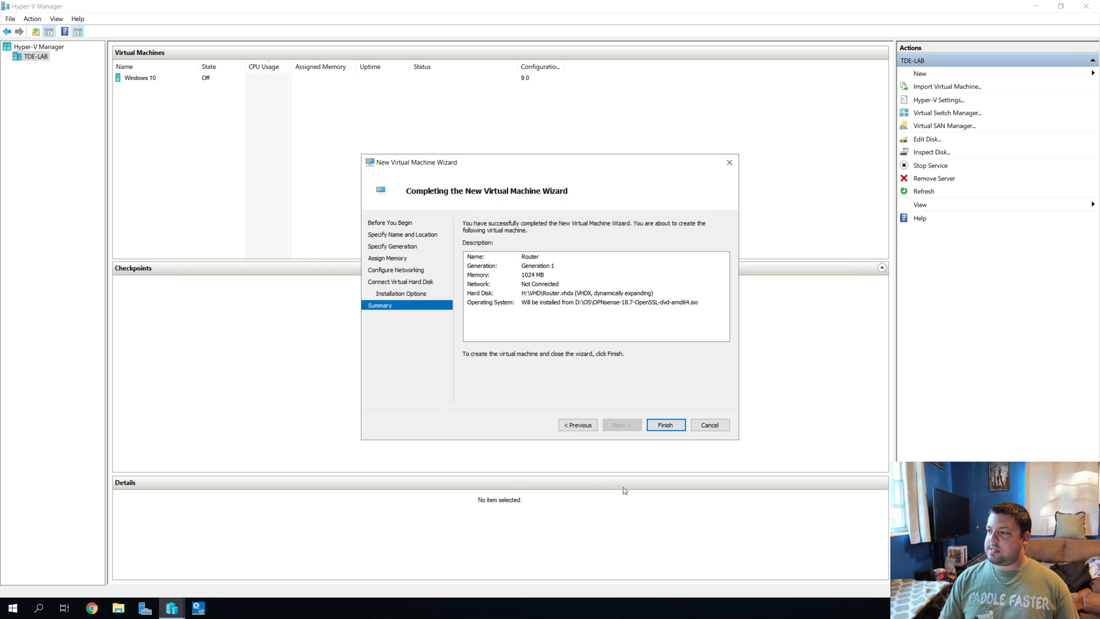
click(662, 426)
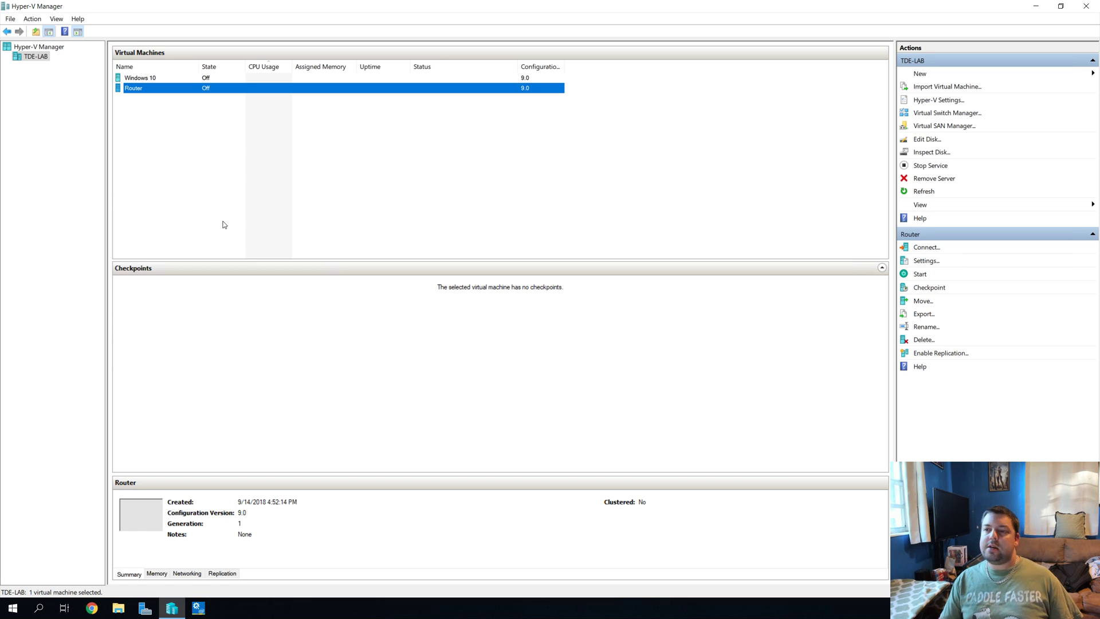
double_click(155, 90)
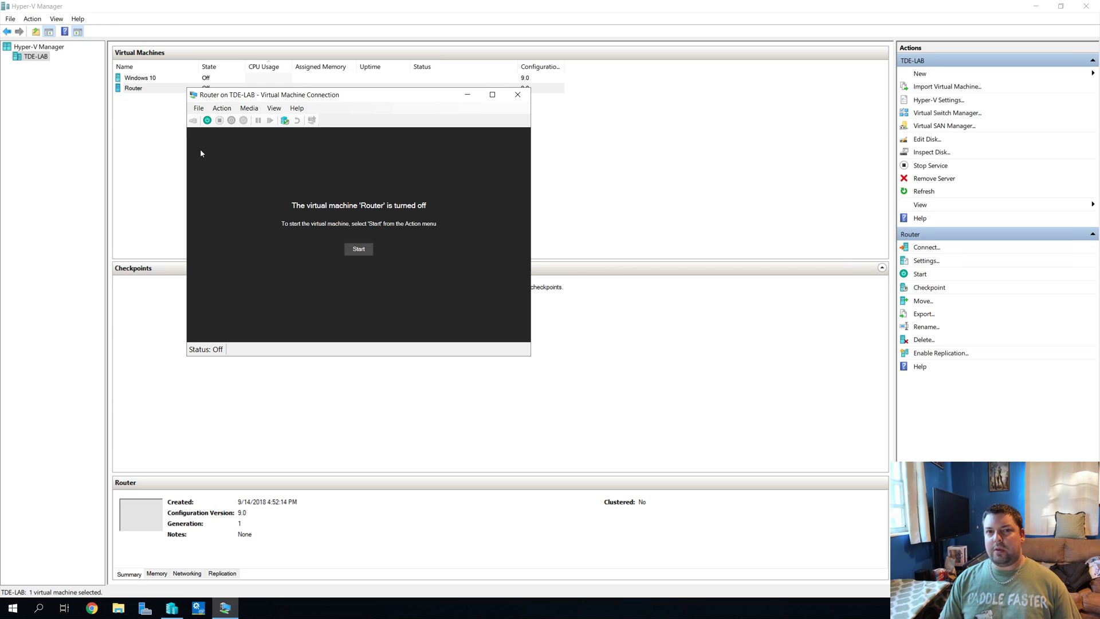
click(366, 251)
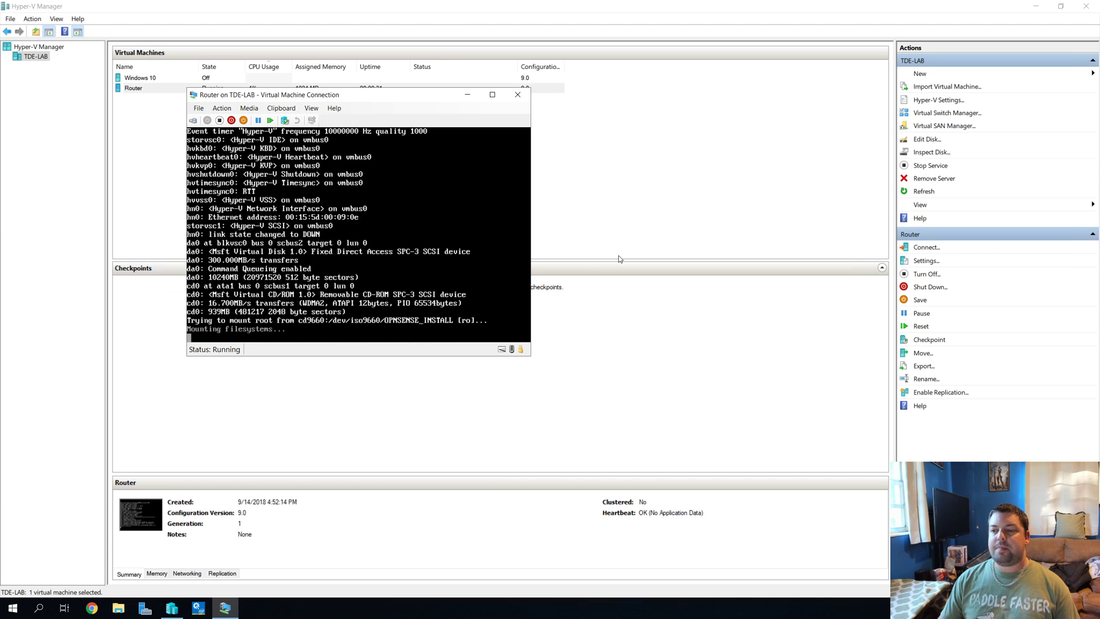
click(220, 120)
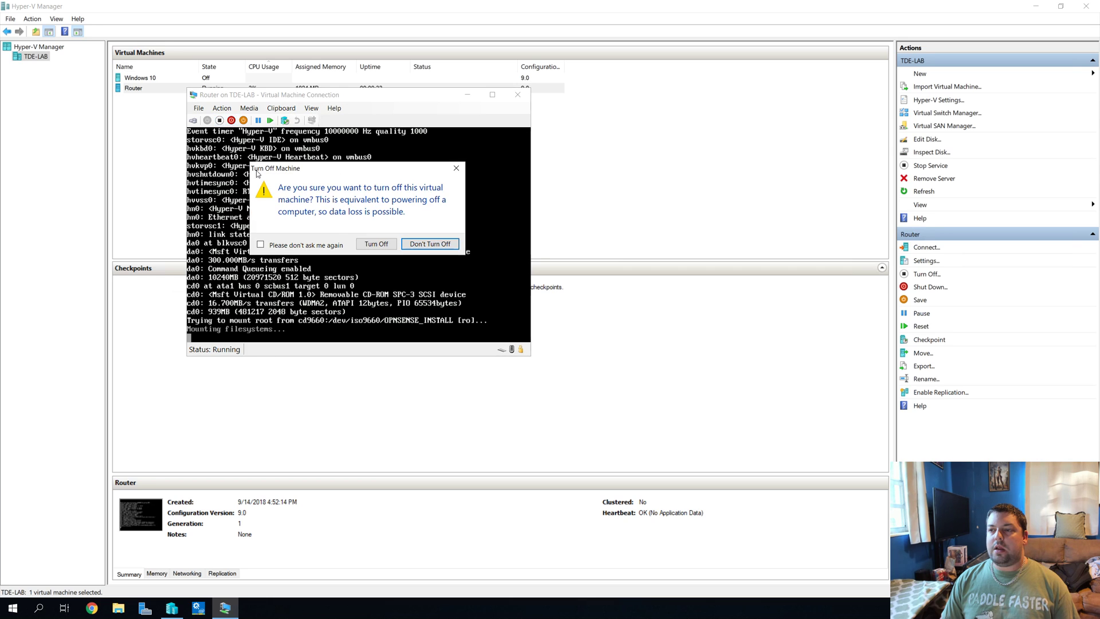
click(364, 244)
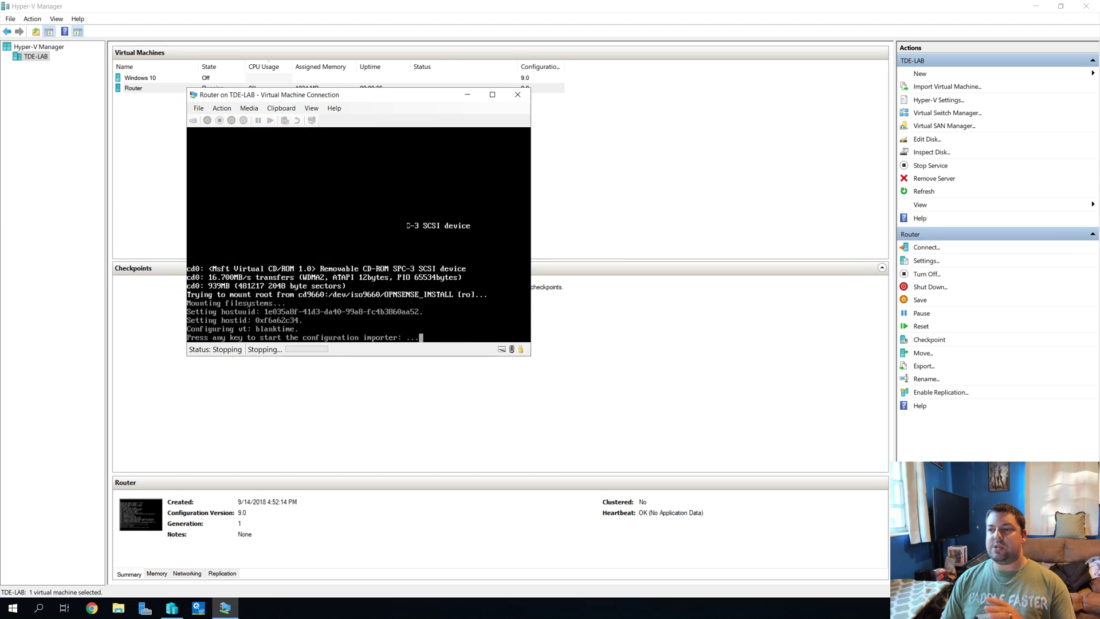
click(518, 95)
click(486, 140)
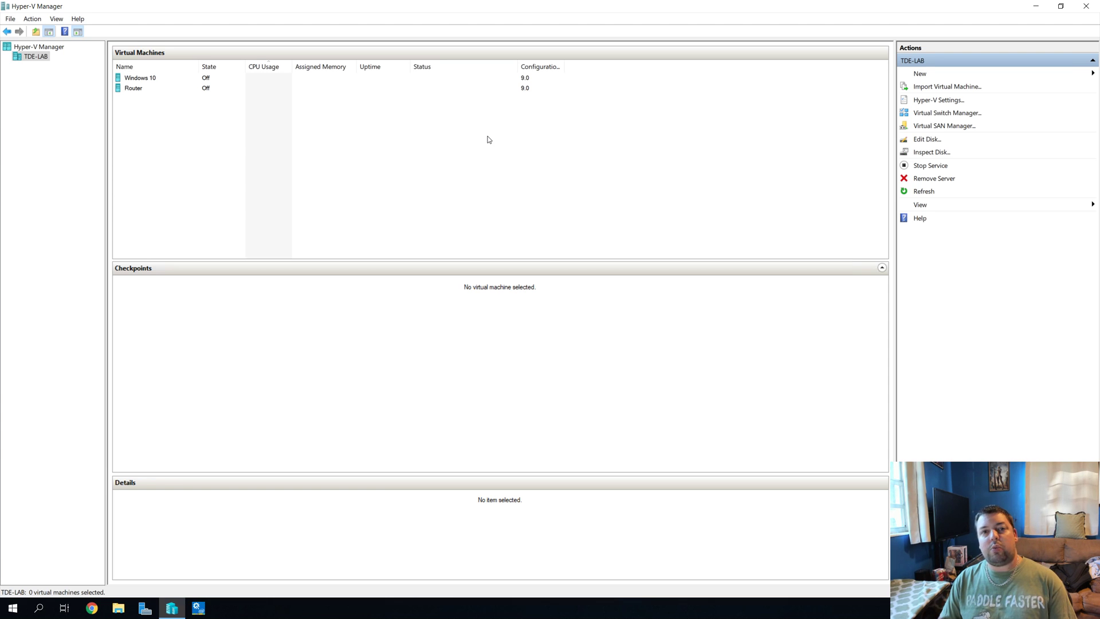
Step: Connect the Router VM's existing network adapter to the LAN switch and save
right_click(135, 90)
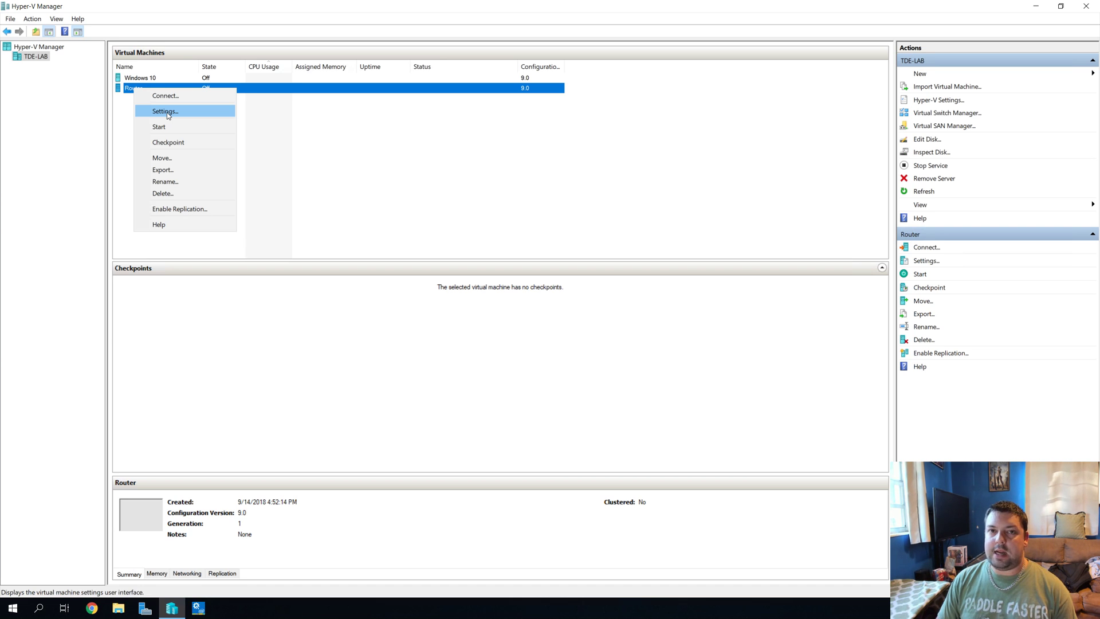
click(166, 112)
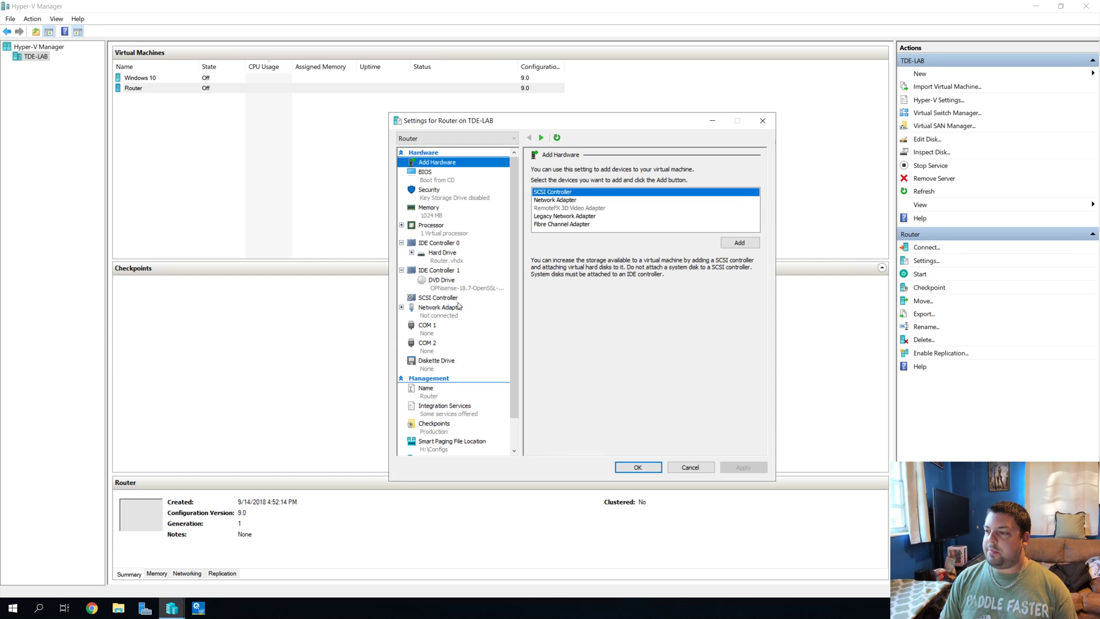
click(439, 310)
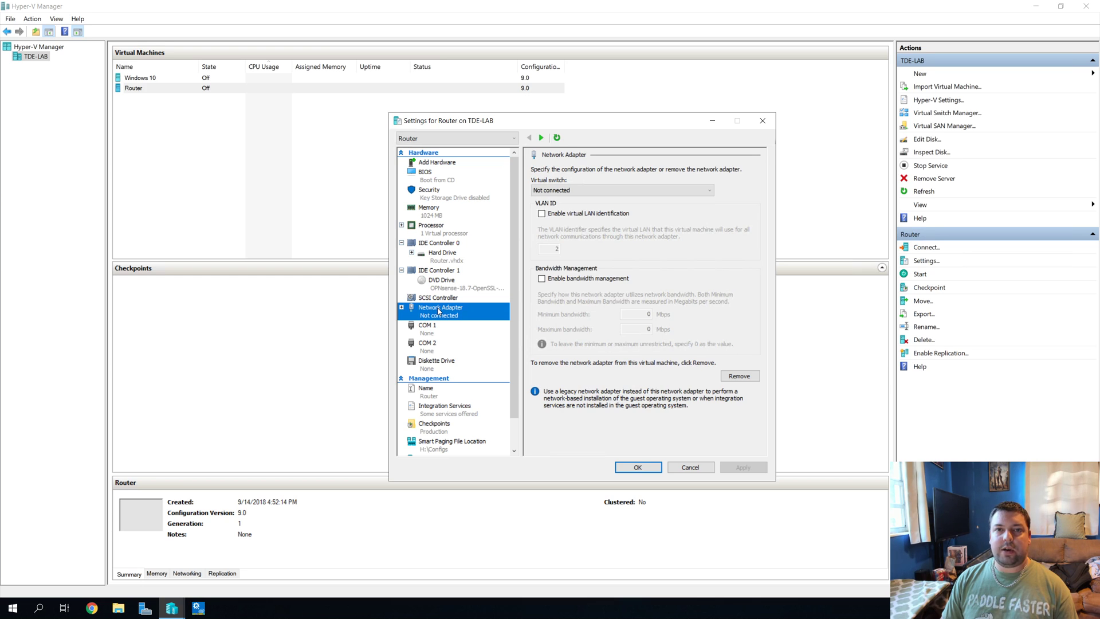
click(590, 190)
click(578, 208)
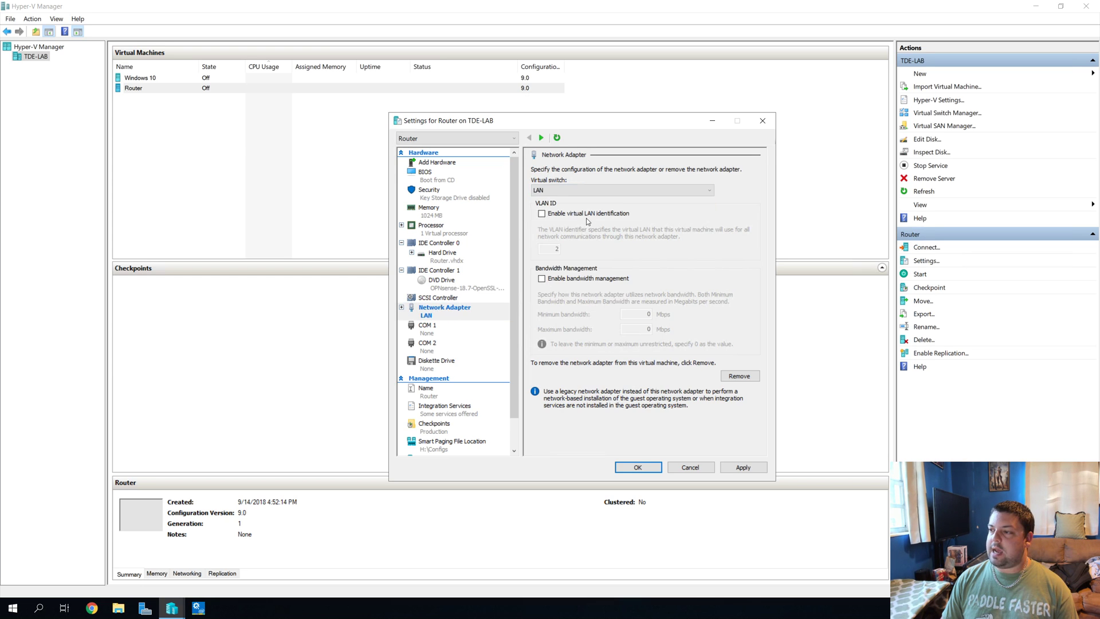
click(445, 162)
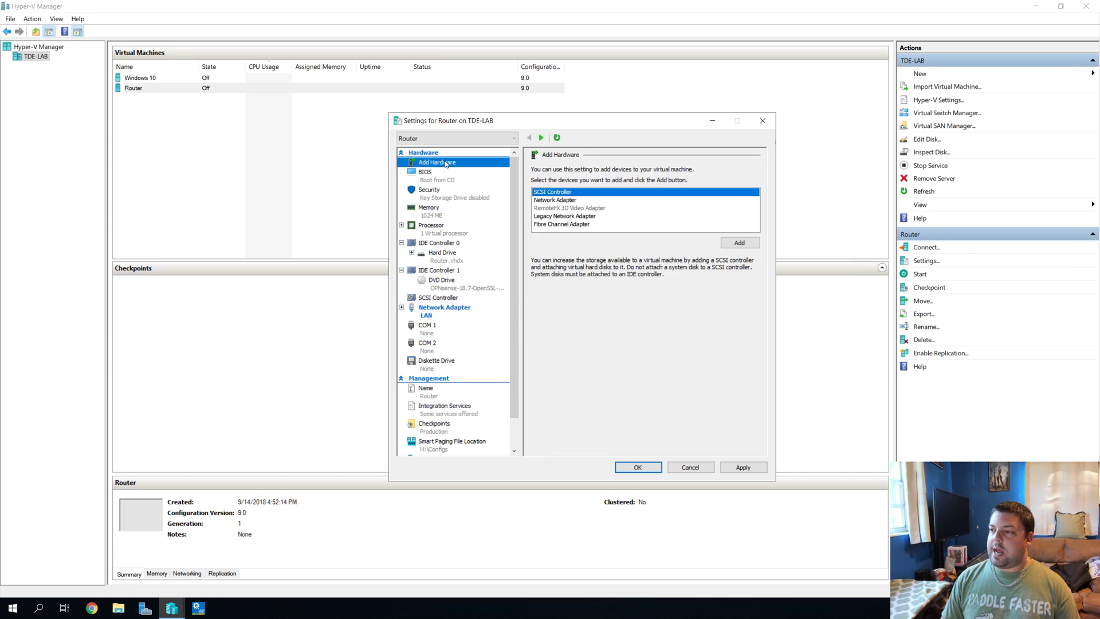
click(556, 201)
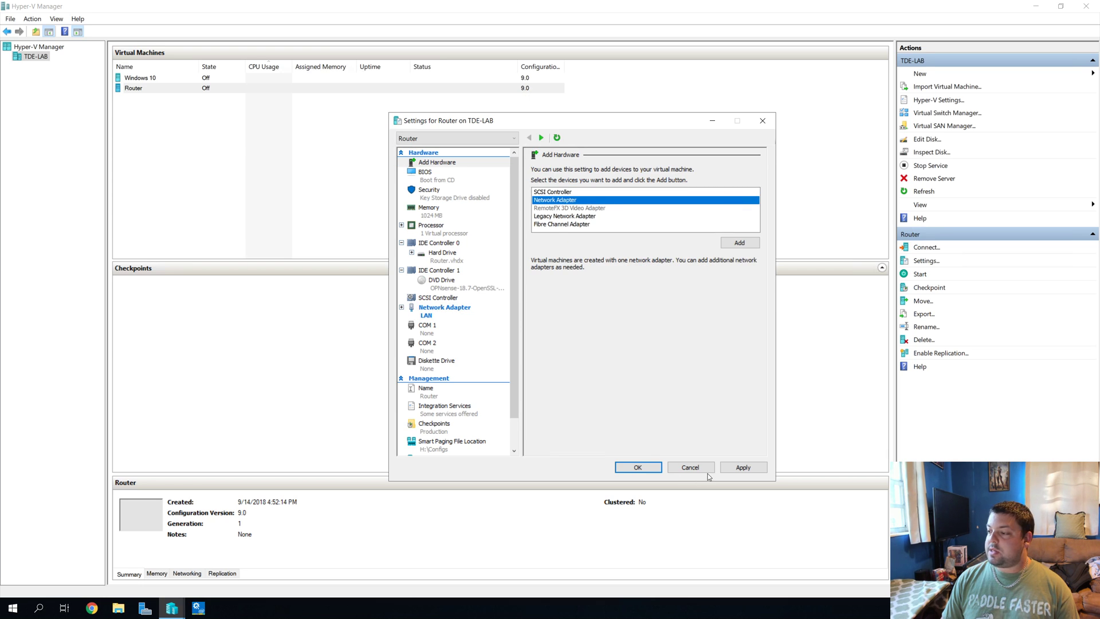
click(658, 466)
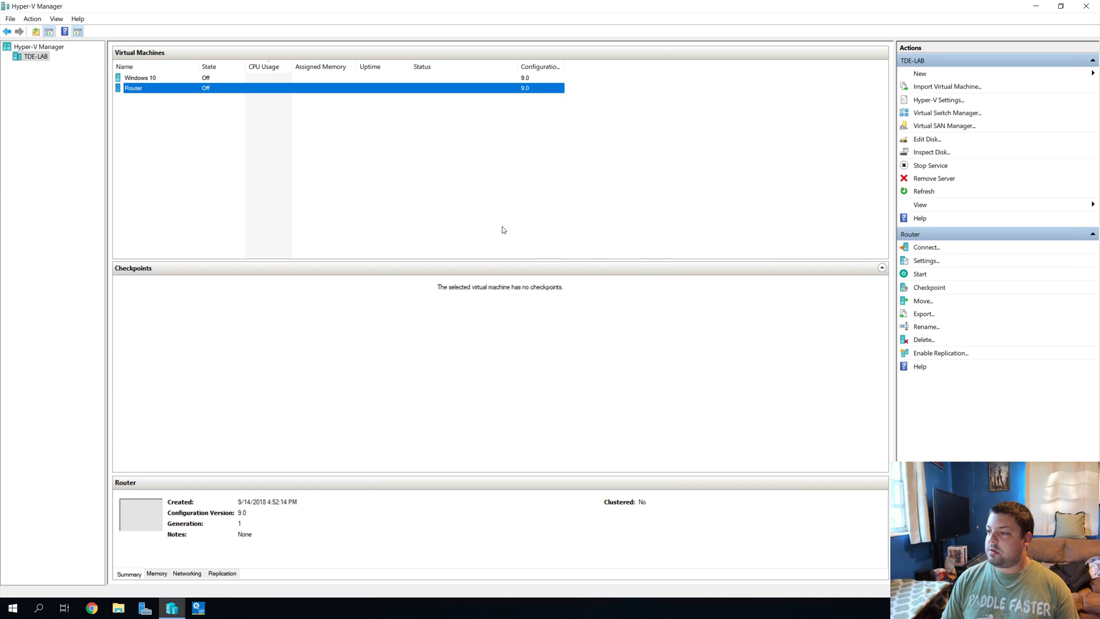
Step: Add a second network adapter to Router connected to the WAN switch and apply
right_click(184, 90)
click(212, 114)
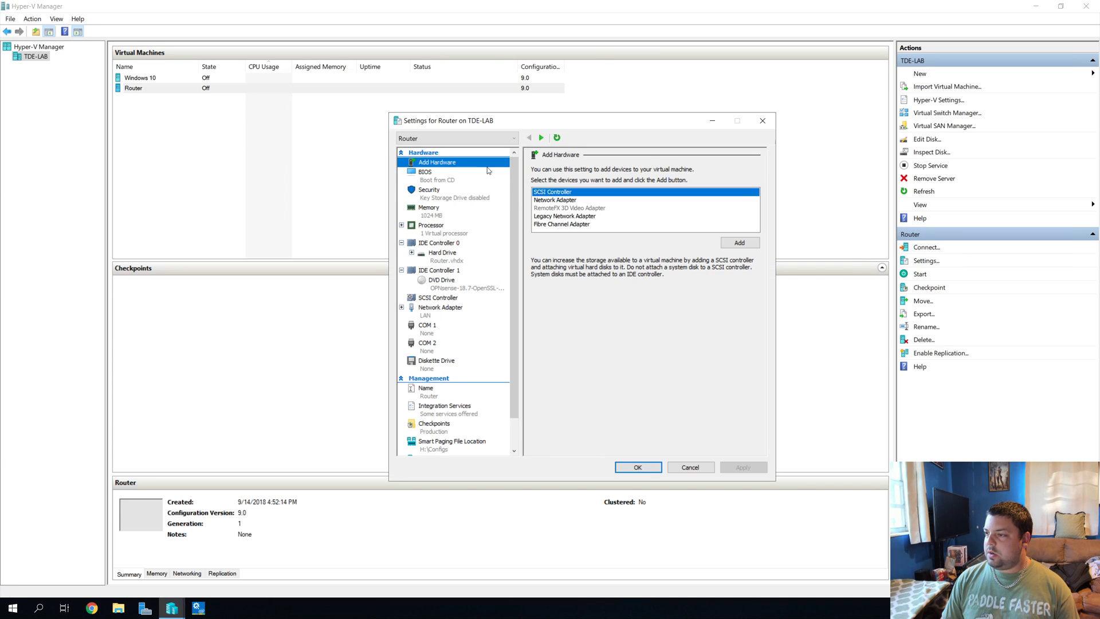
click(570, 200)
click(723, 242)
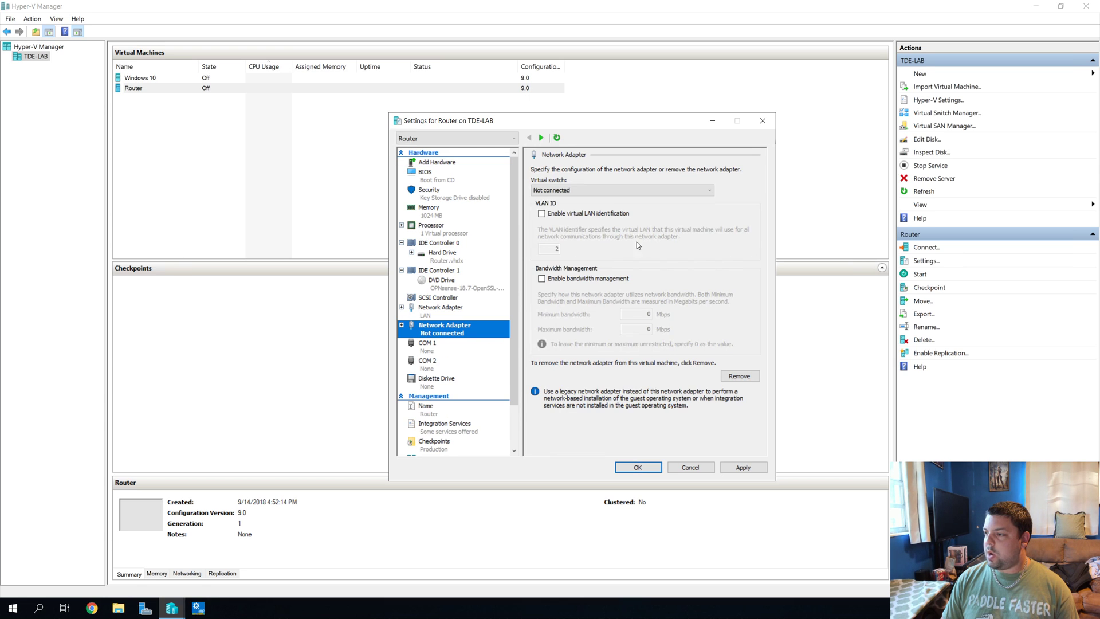
click(573, 189)
click(553, 216)
click(728, 467)
scroll(476, 355, down, 1)
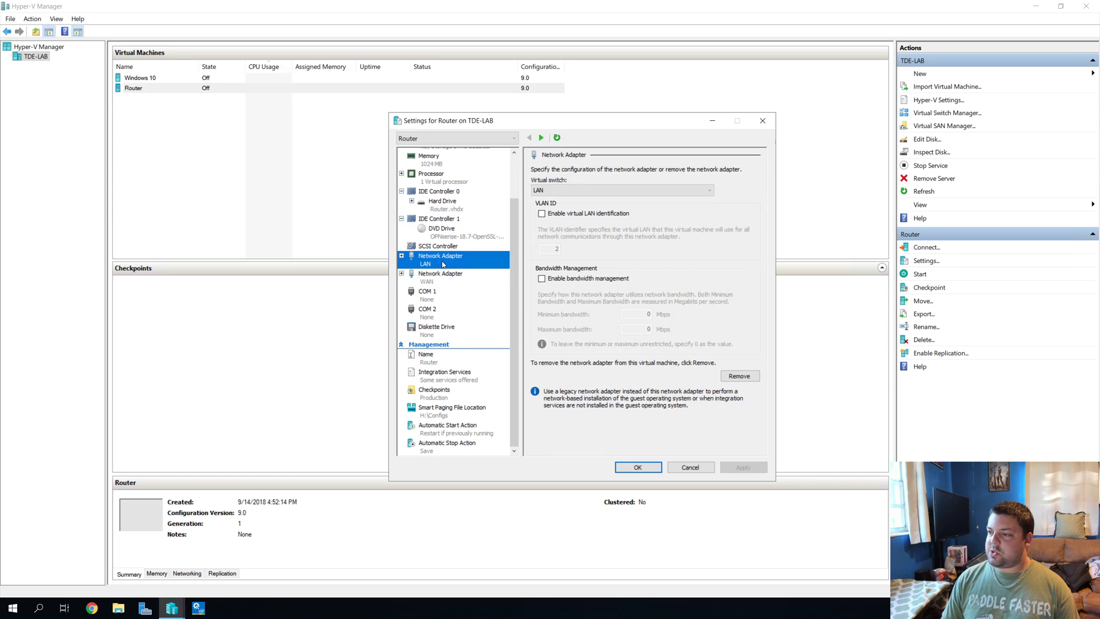
click(442, 279)
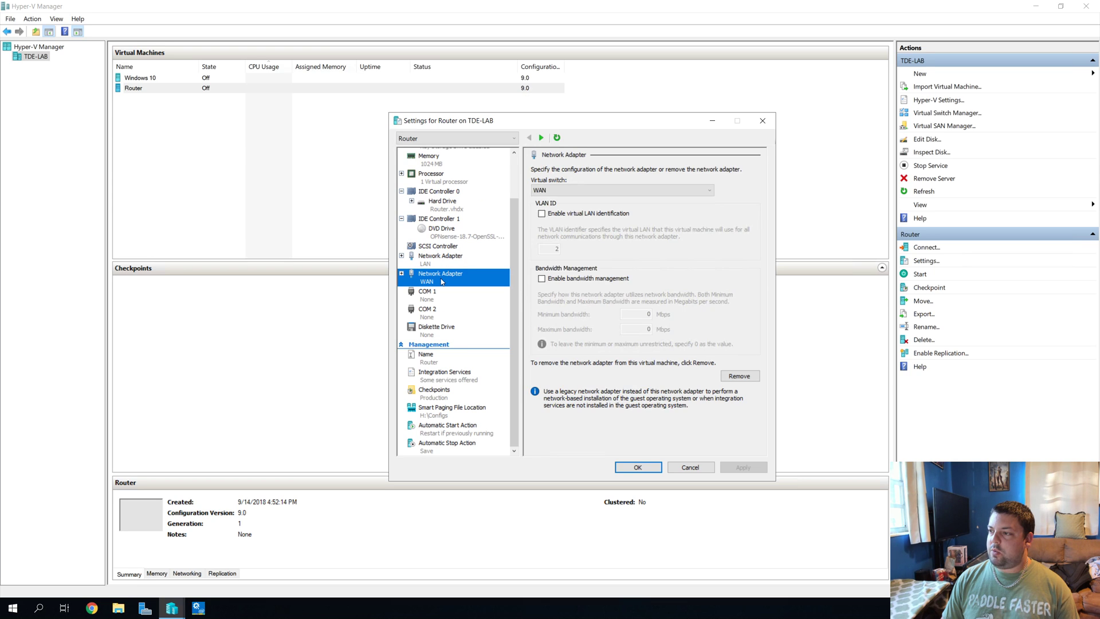
click(445, 373)
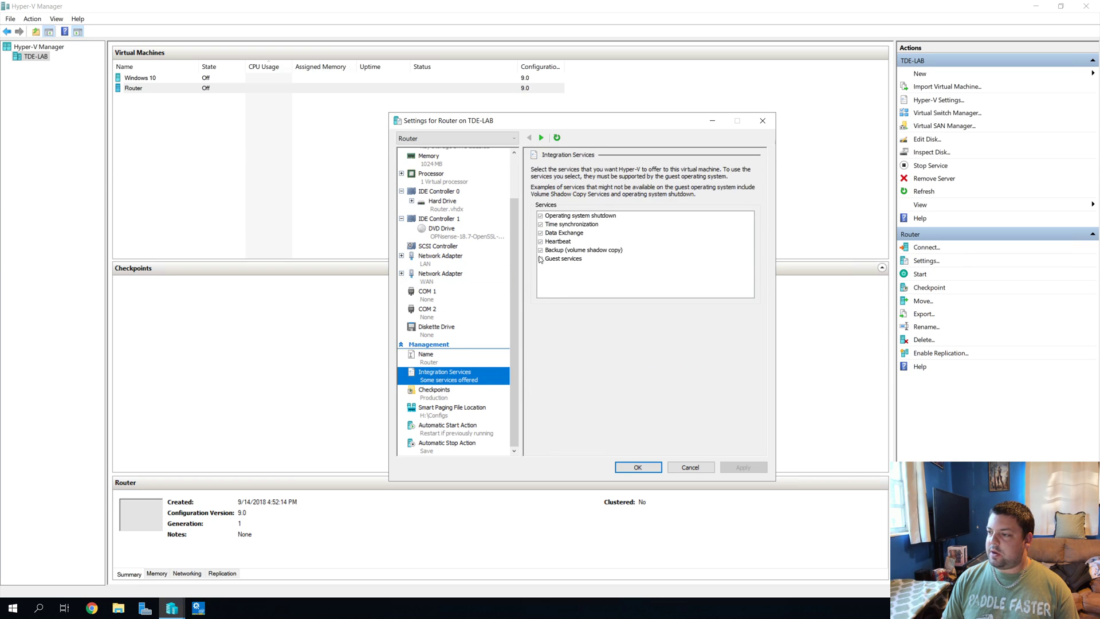
Step: Enable guest services and turn off checkpoints for the Router VM
click(540, 259)
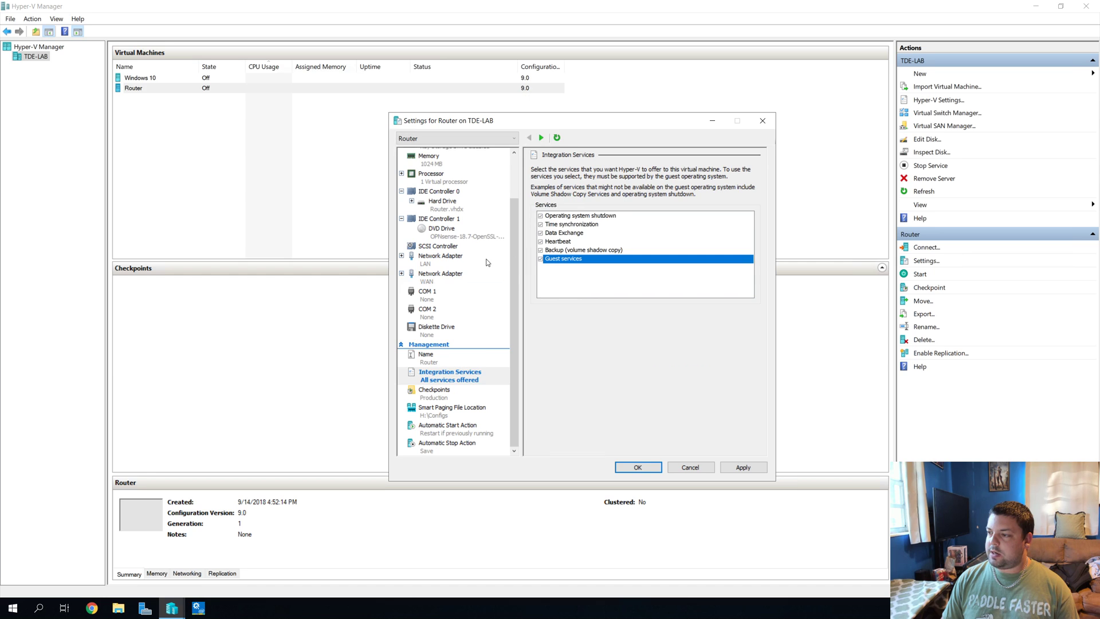
click(448, 391)
click(543, 191)
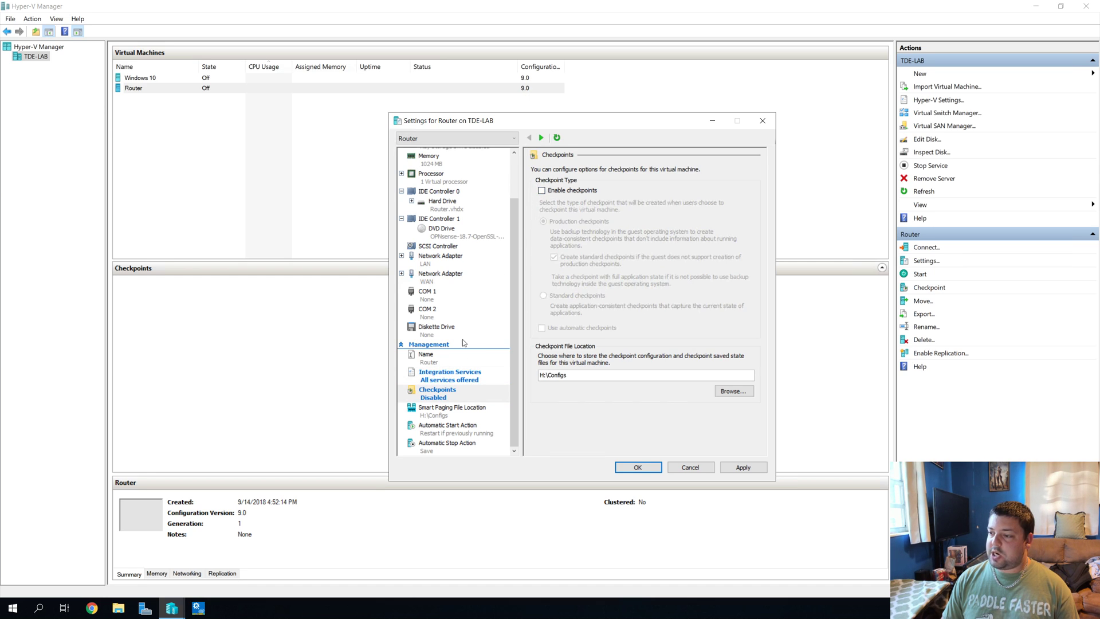
click(449, 434)
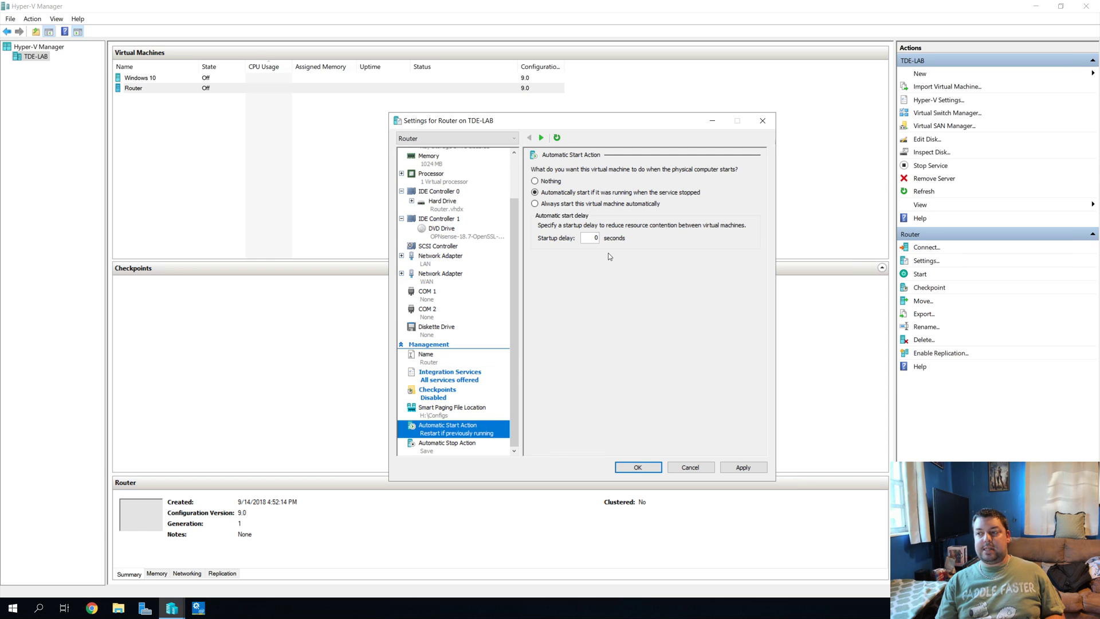
Step: Set Router's automatic start action to Nothing and stop action to shut down the guest OS, then save
click(536, 204)
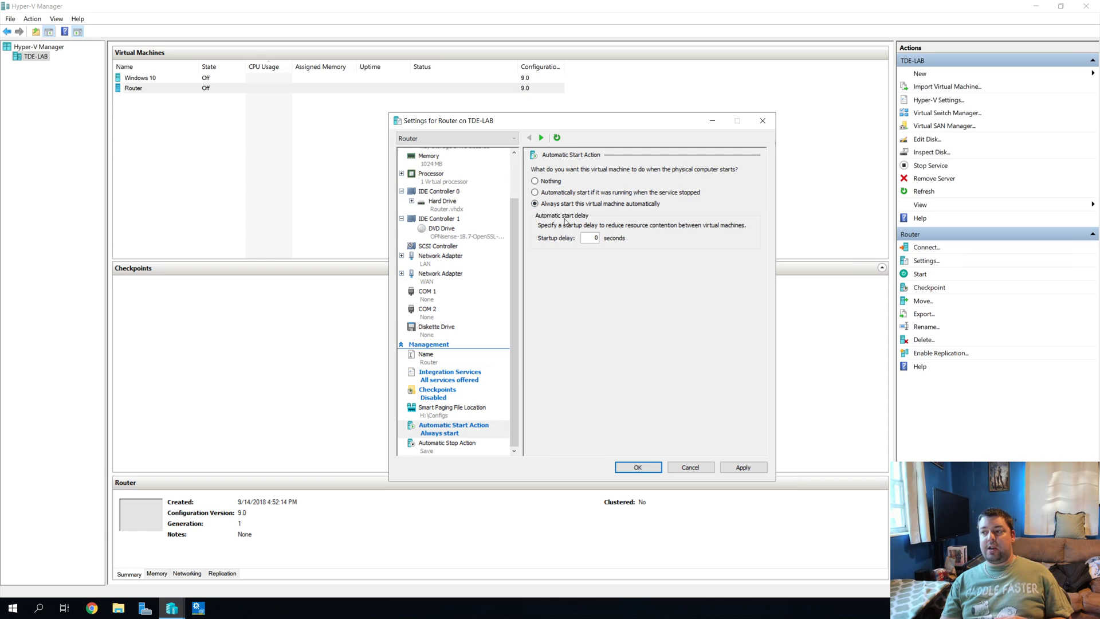
double_click(592, 238)
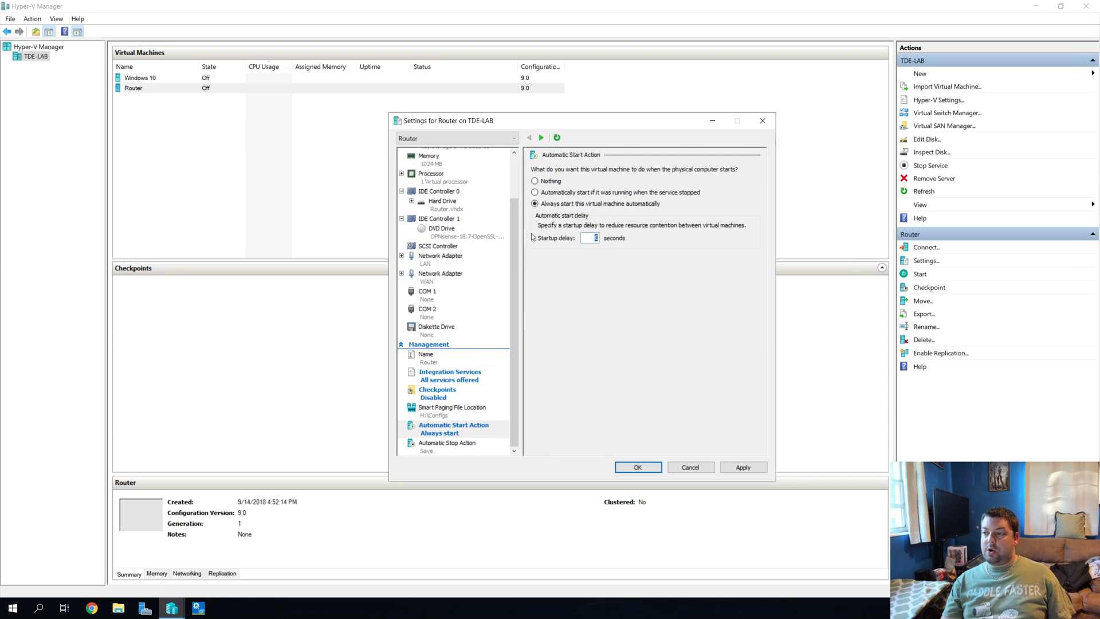
click(546, 182)
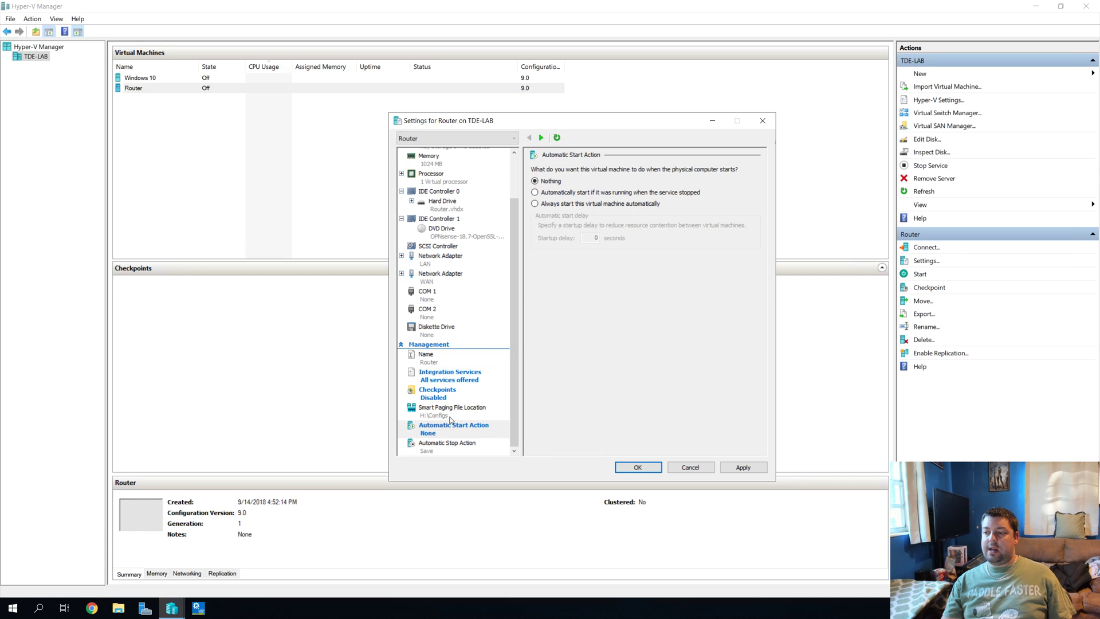
click(442, 444)
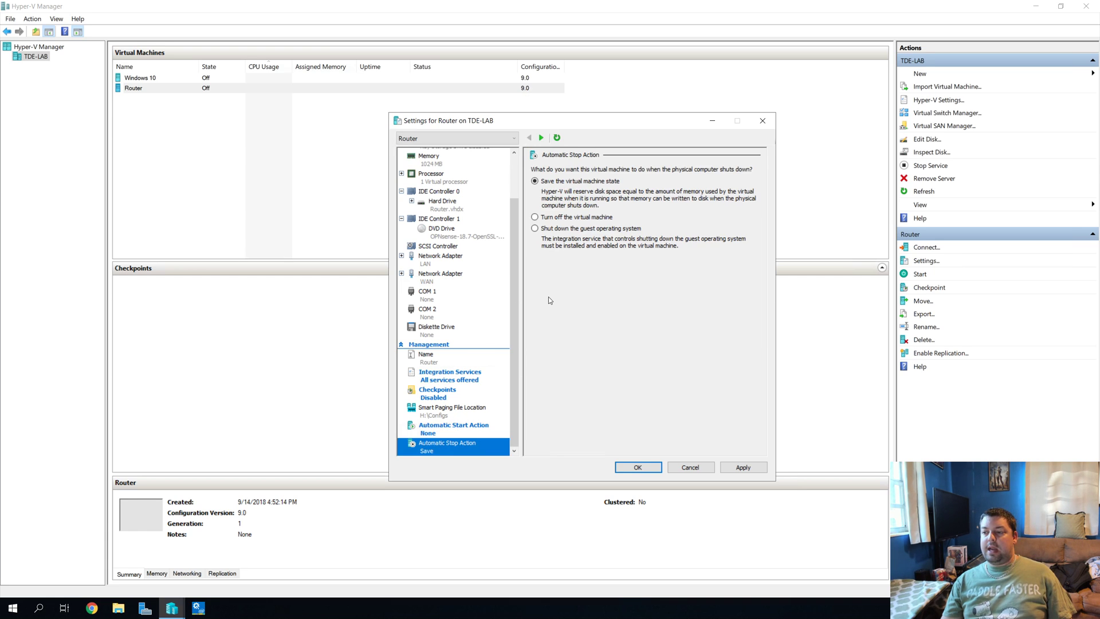
click(562, 229)
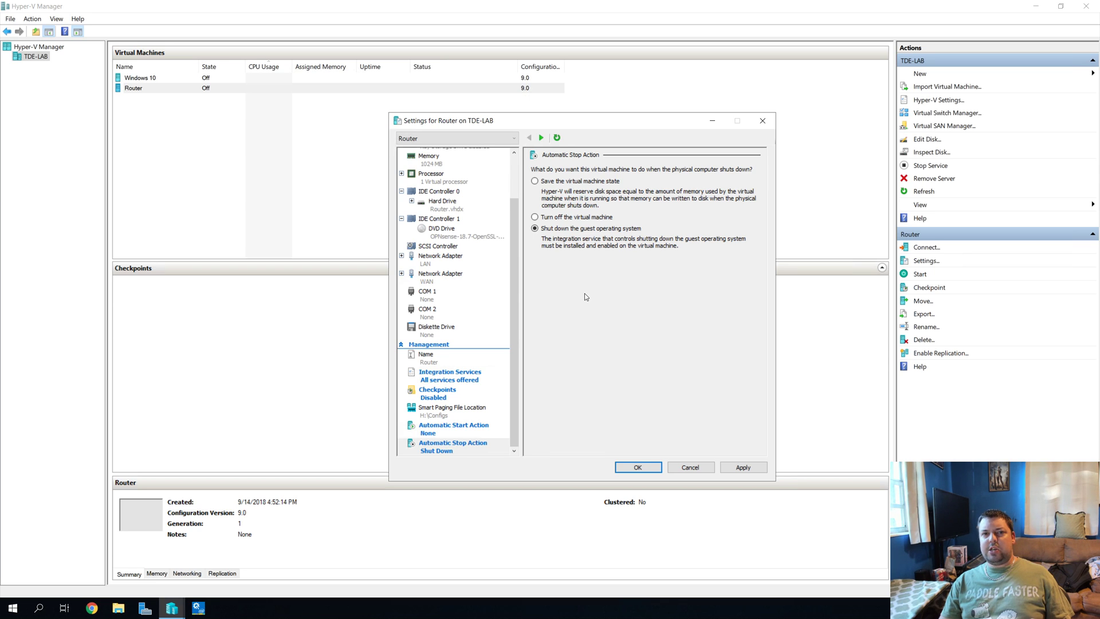
click(744, 468)
click(643, 468)
Step: Select the Router VM, connect to its console and start it
click(286, 187)
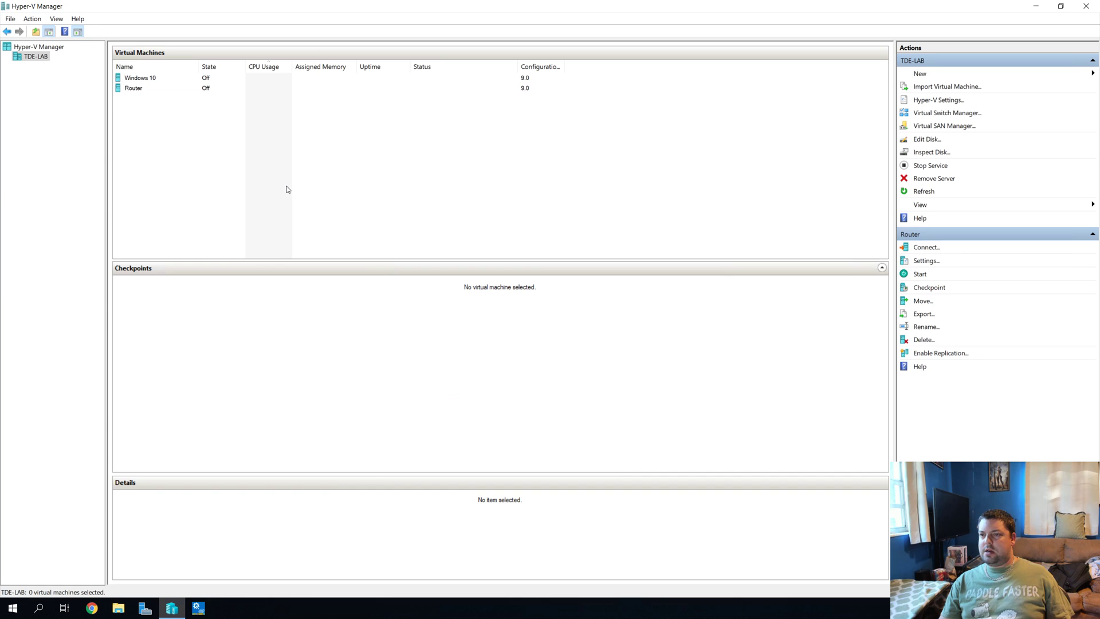
click(138, 89)
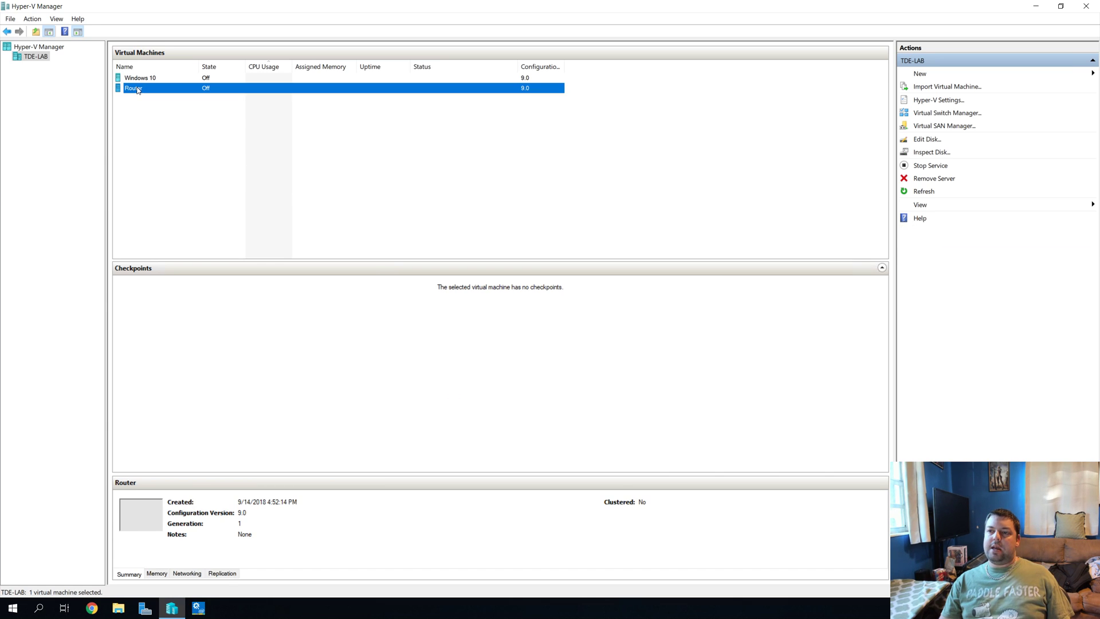
click(359, 249)
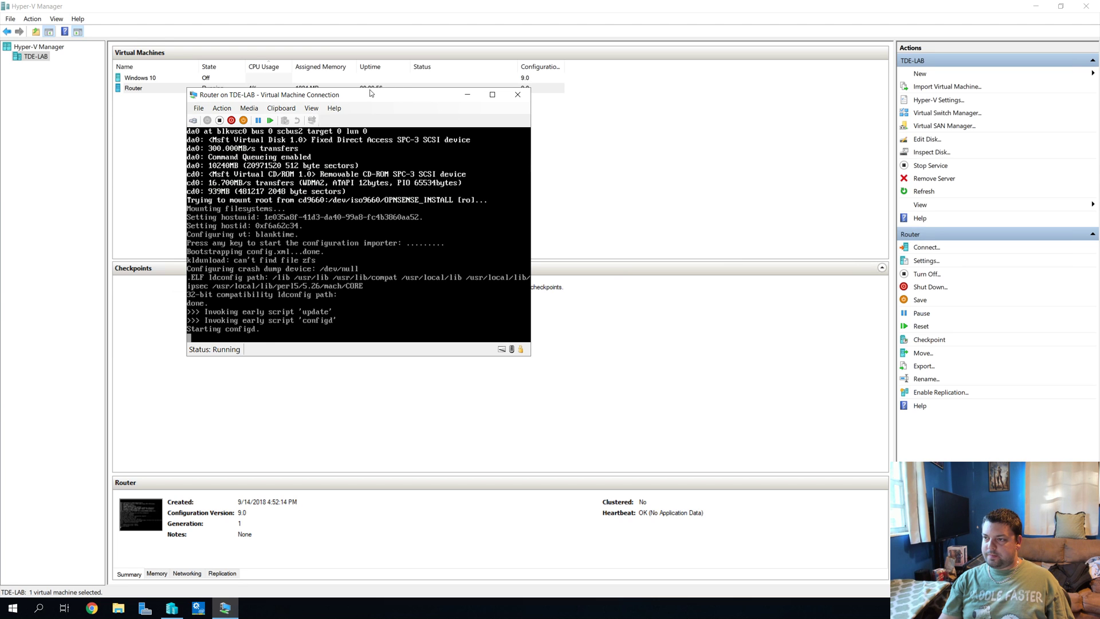
Step: Move the Router console window aside while OPNsense boots to the login prompt
drag(370, 93, 449, 105)
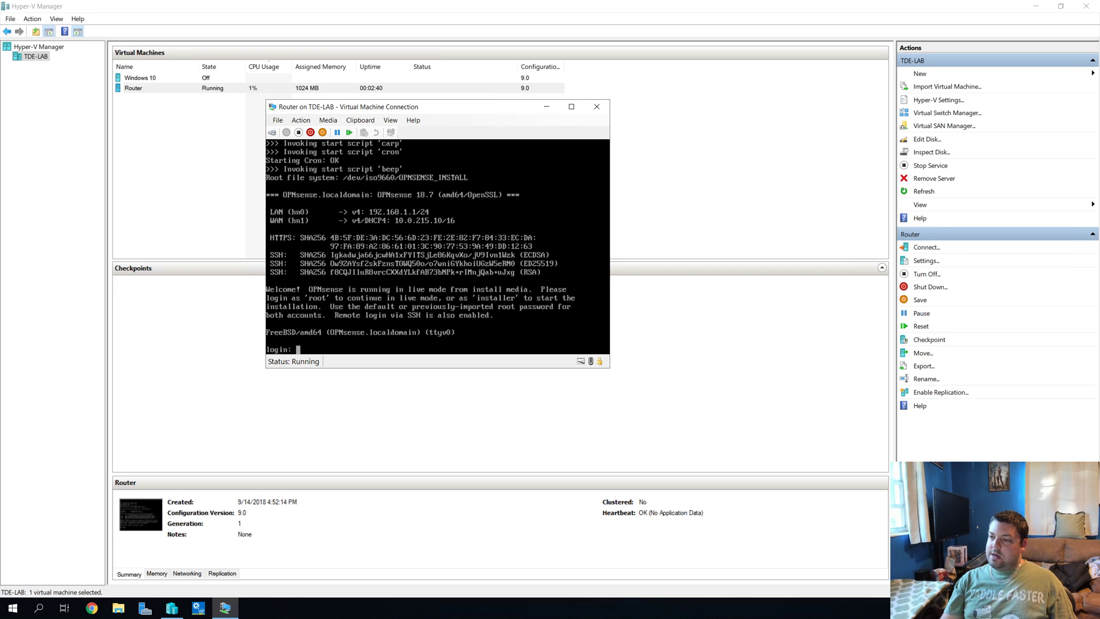
drag(426, 107, 435, 108)
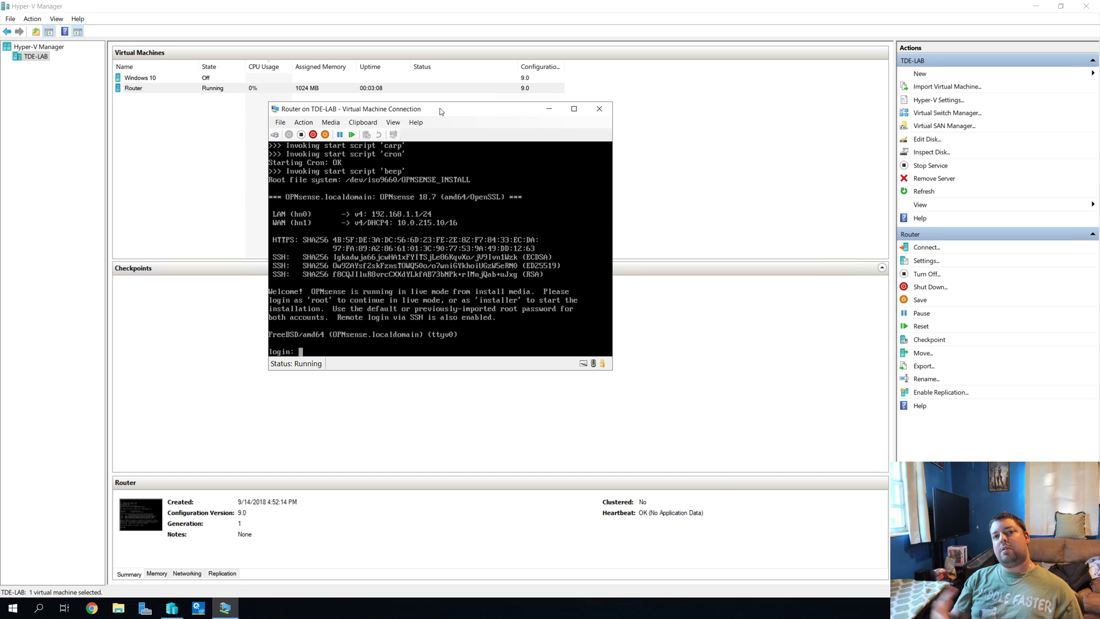
Step: Log in to the OPNsense console as root with the default password
text(root)
key(Return)
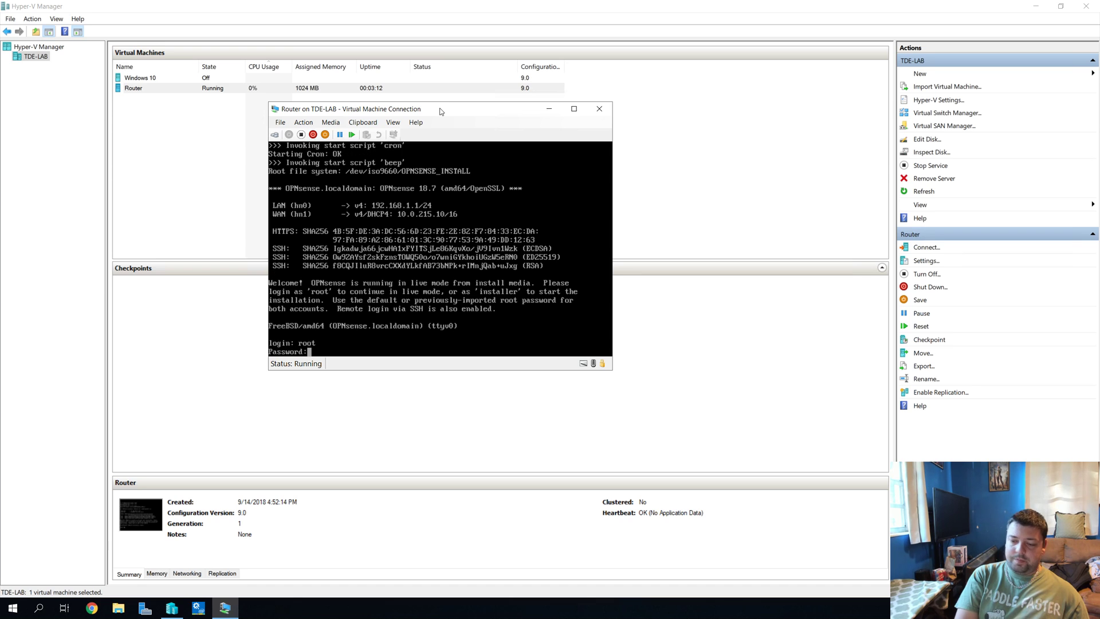
text(opnsense)
key(Return)
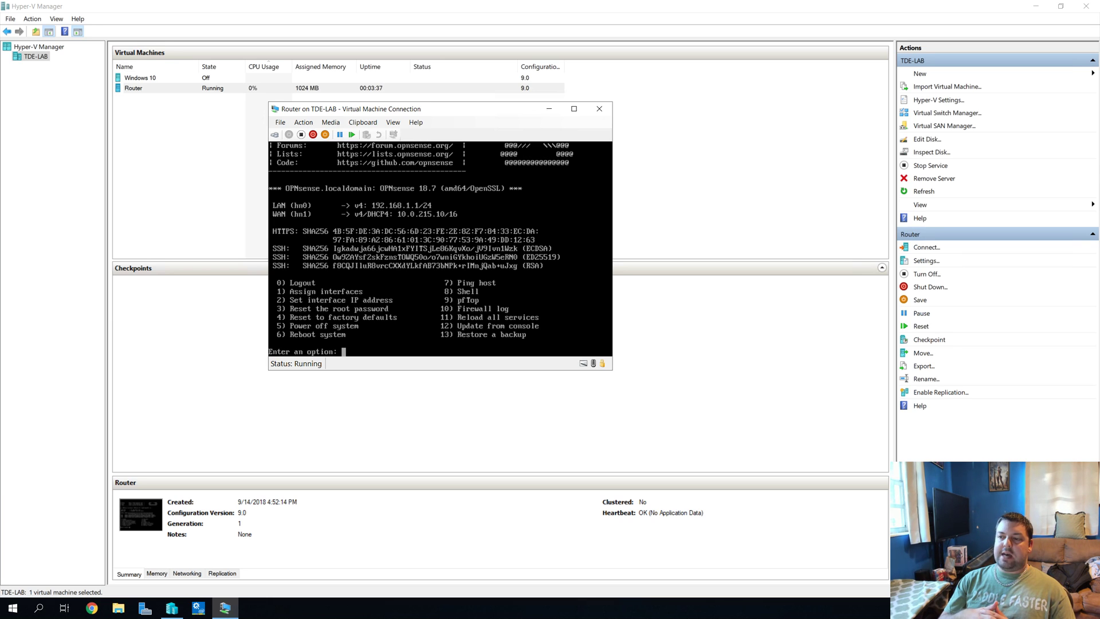
Step: Choose option 1 to assign interfaces and decline VLAN setup
text(1)
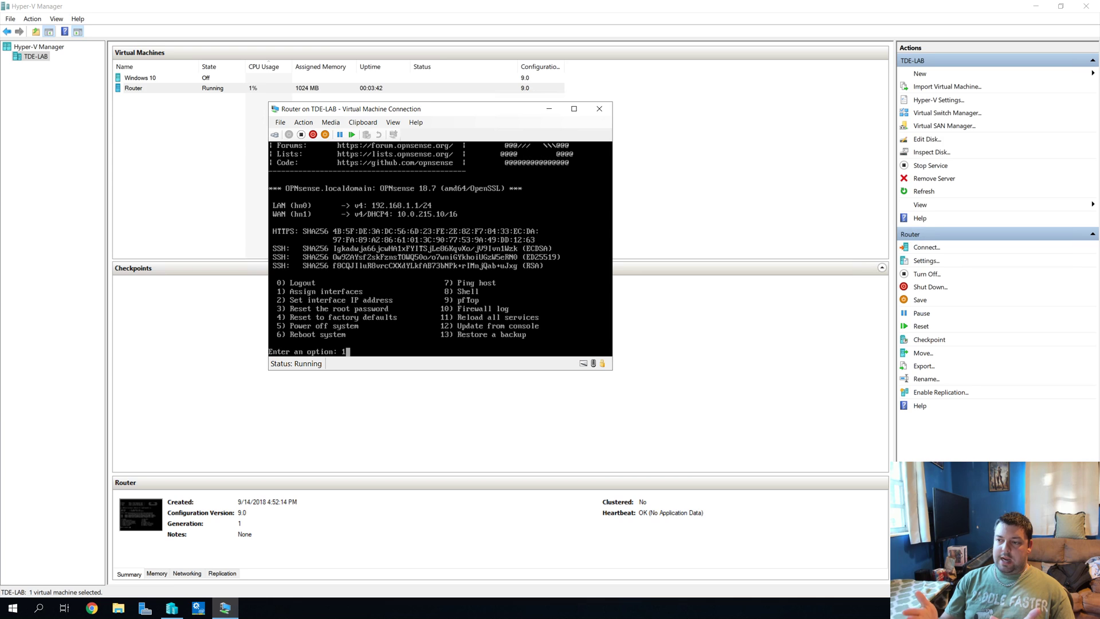
key(Return)
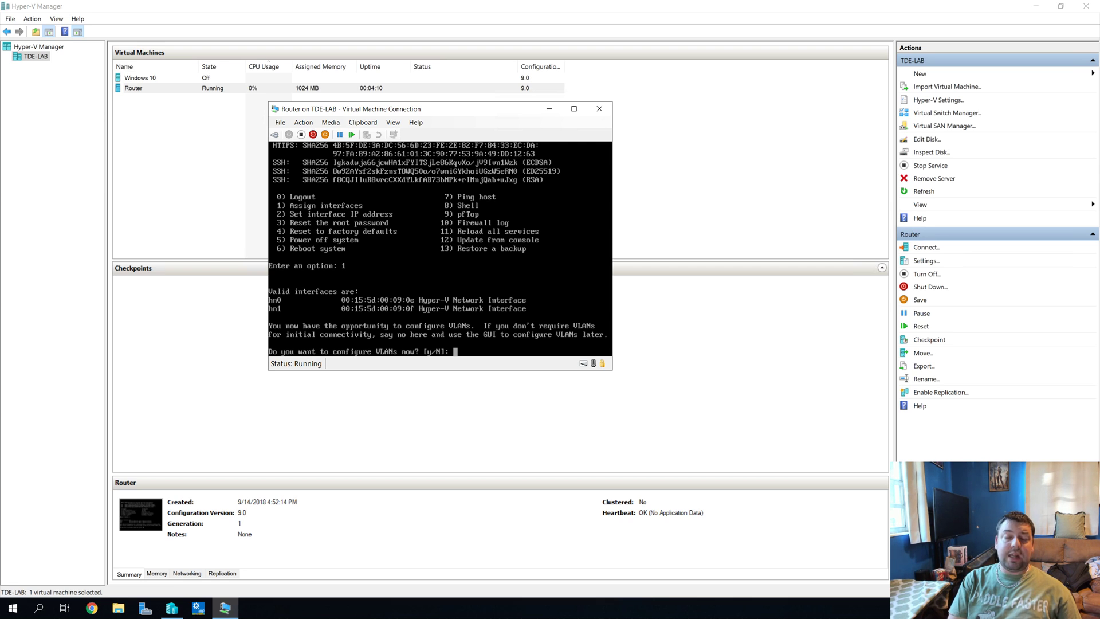
text(n)
key(Return)
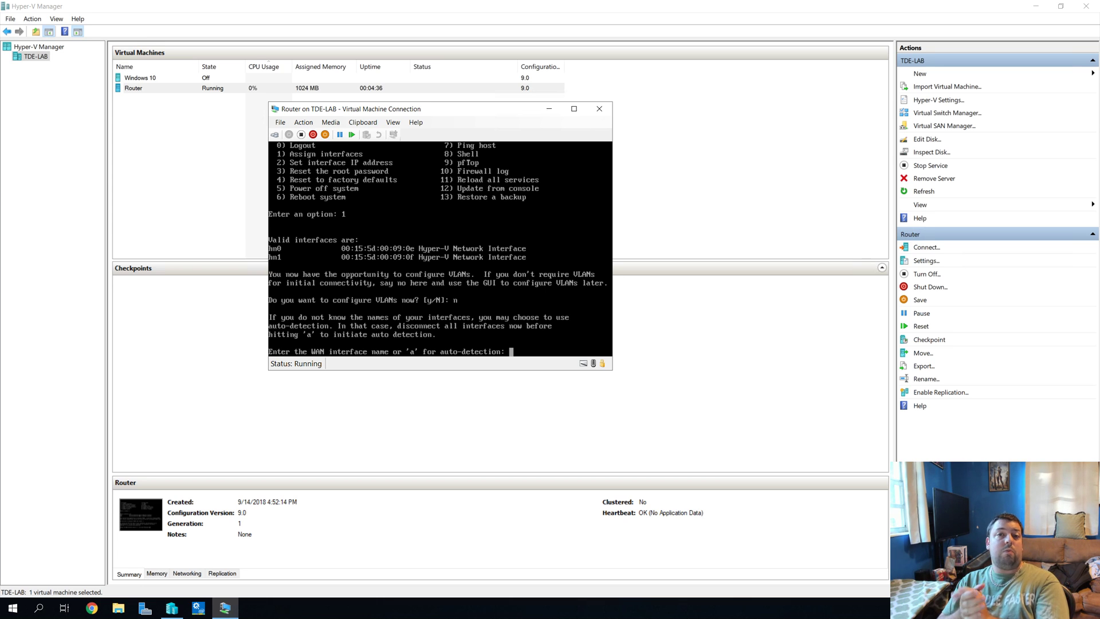
Step: Assign hn1 as WAN and hn0 as LAN, skip the optional interface, and confirm with y
text(hn1)
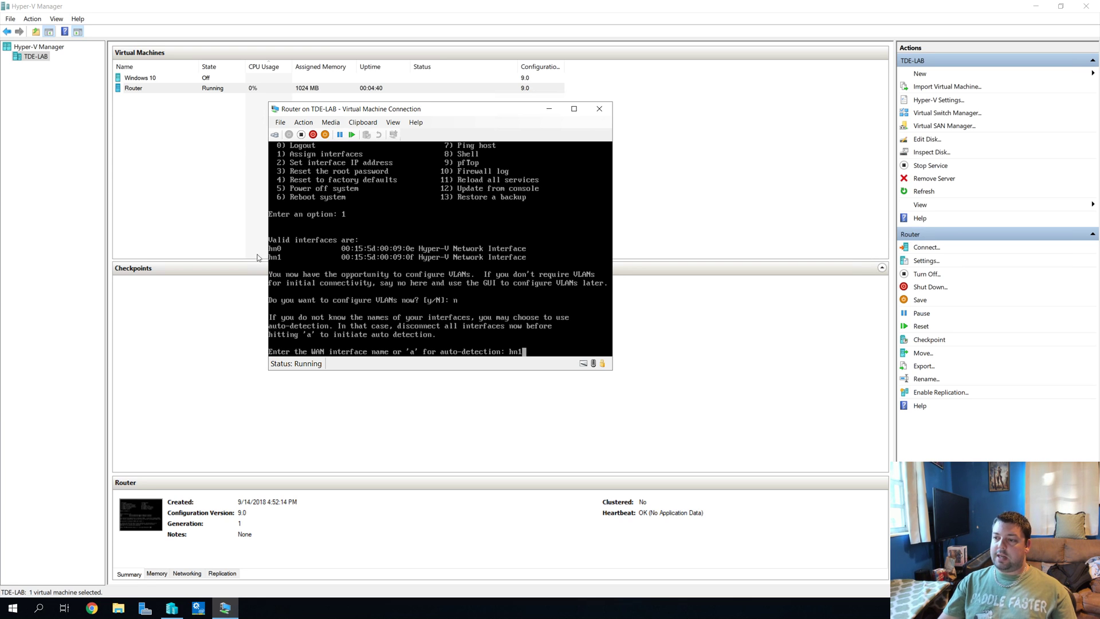
key(Return)
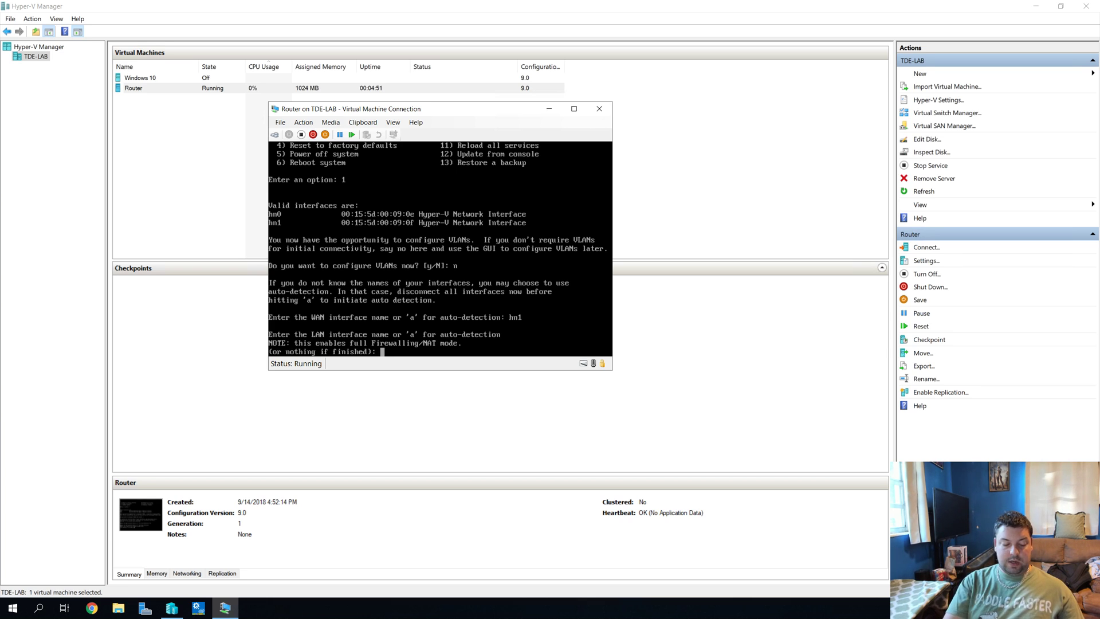
text(hn0)
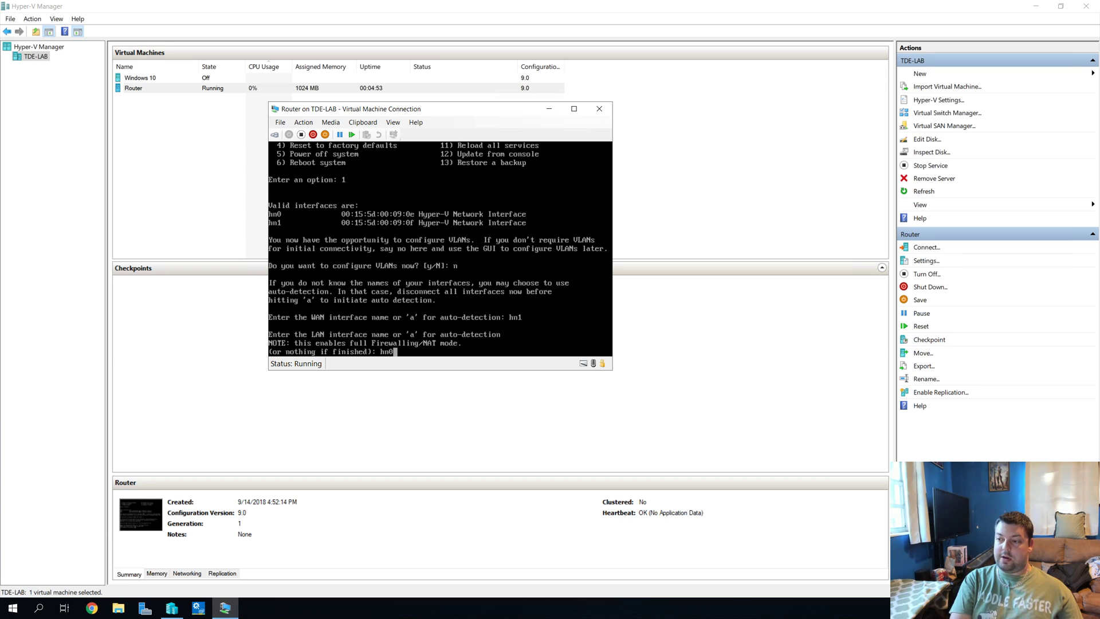
key(Return)
text(\)
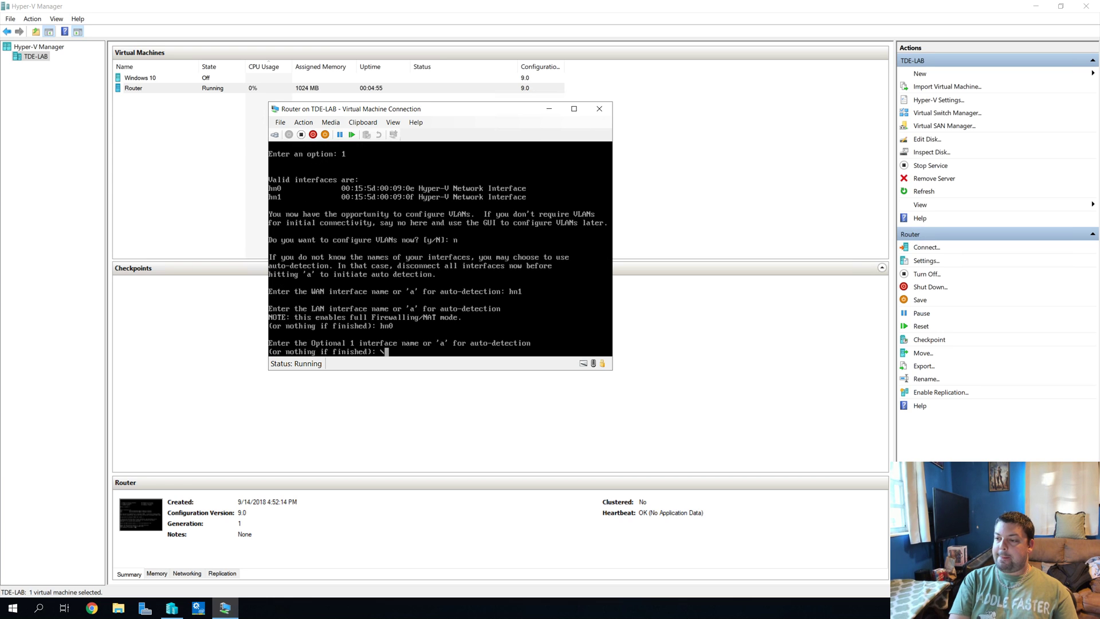
key(BackSpace)
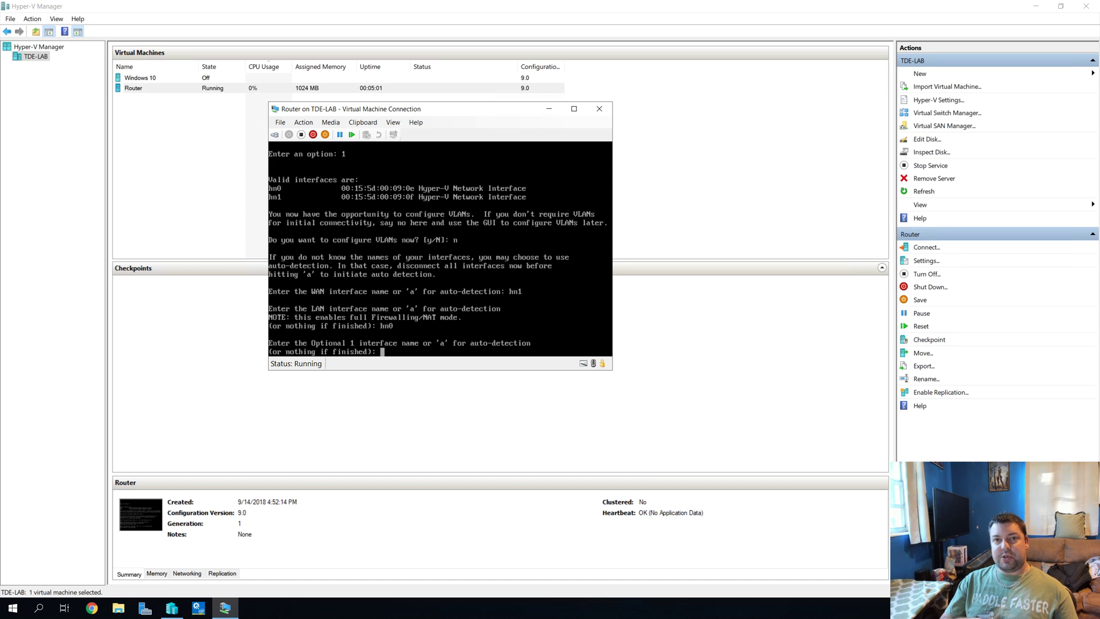
key(Return)
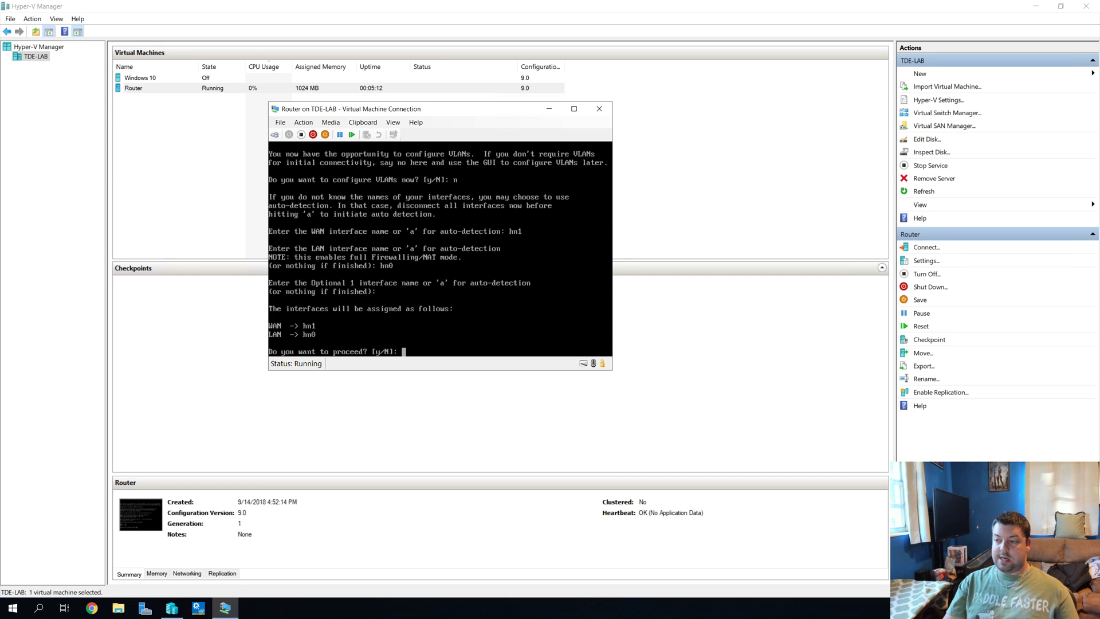
text(y)
key(Return)
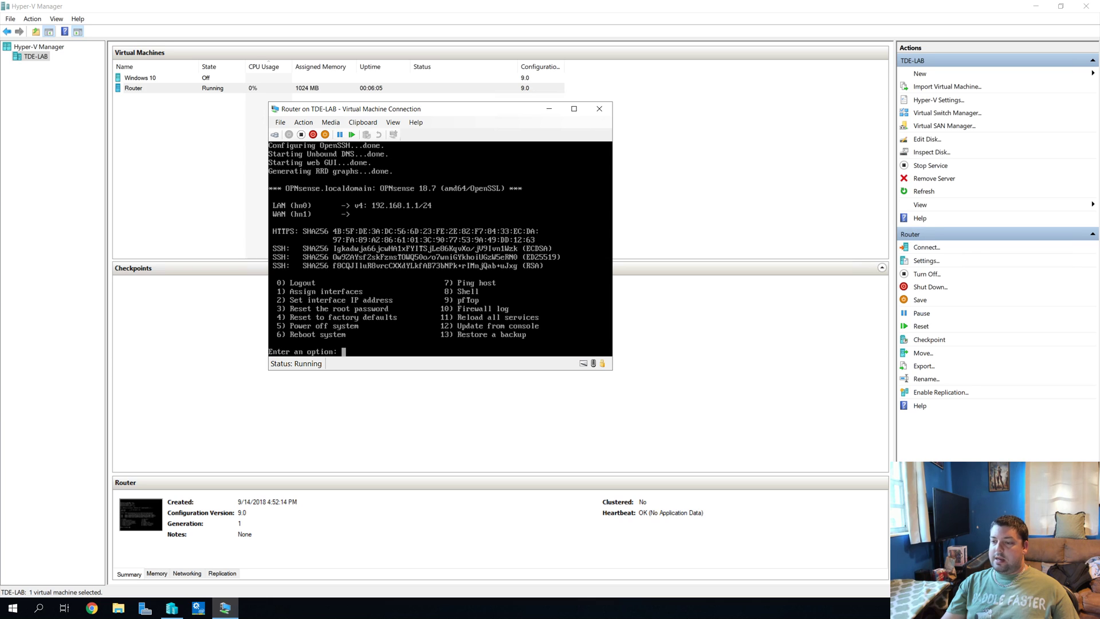
Step: Once LAN is set to 192.168.1.1/24, log out of the OPNsense console with option 0
text(0)
key(Return)
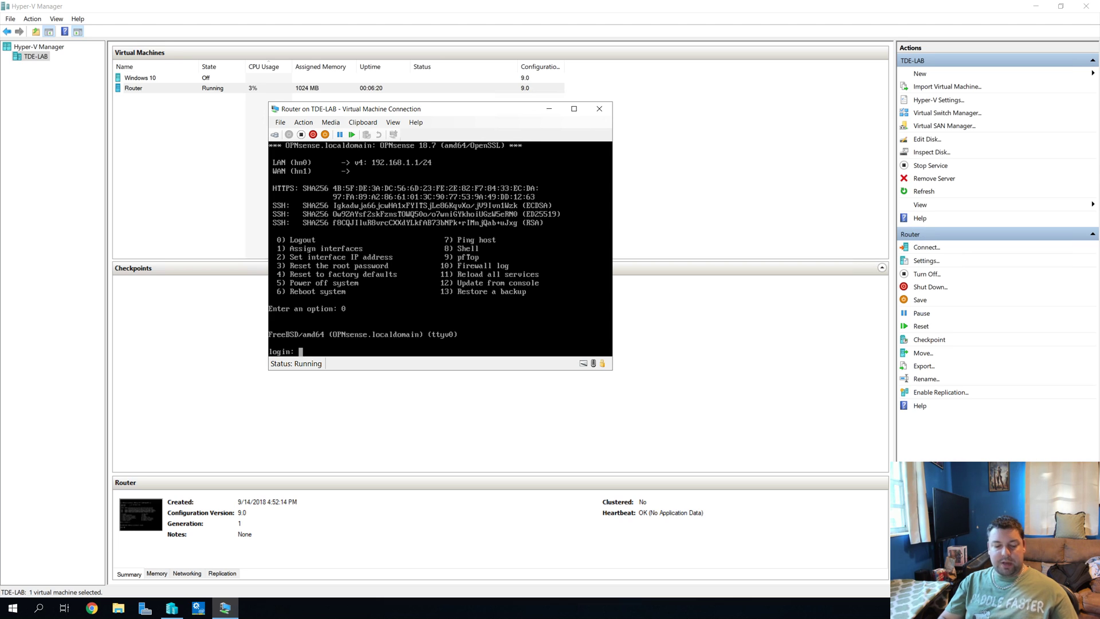
Step: Log in at the router console as user 'installer' to launch the OPNsense 18.7 installer
text(installer)
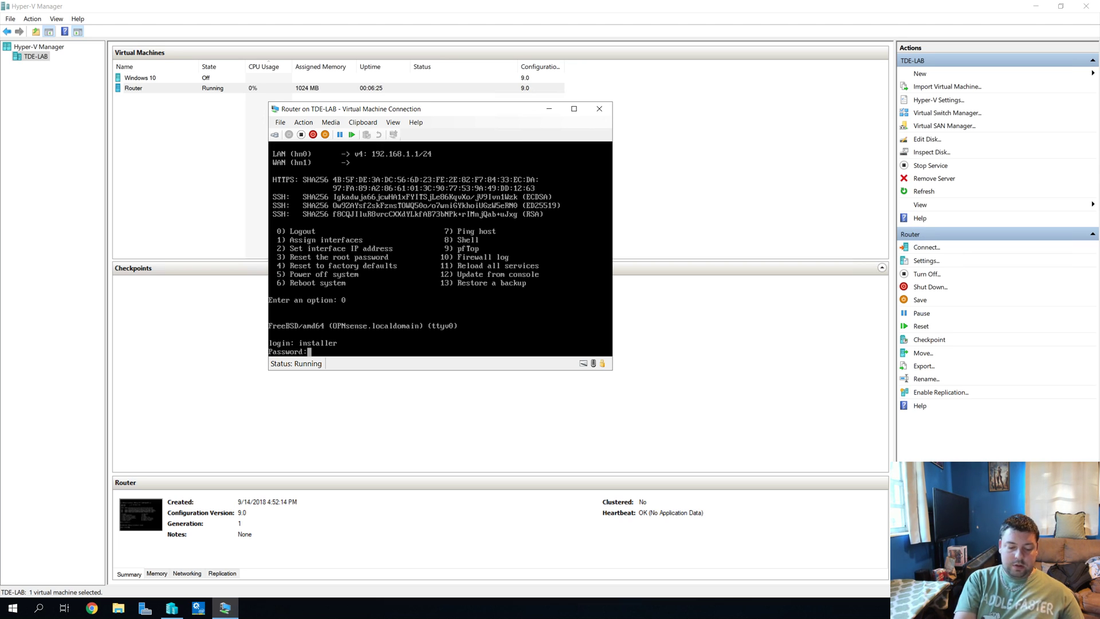
key(Return)
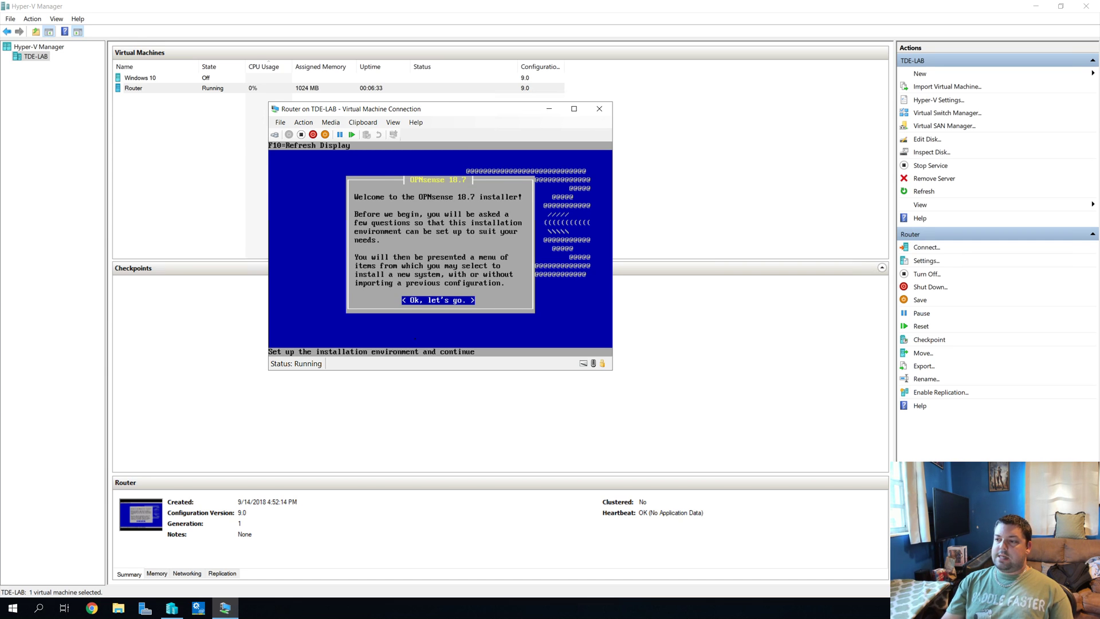
Step: Run a guided OPNsense install onto disk da0 in MBR mode, keeping the default console settings
key(Return)
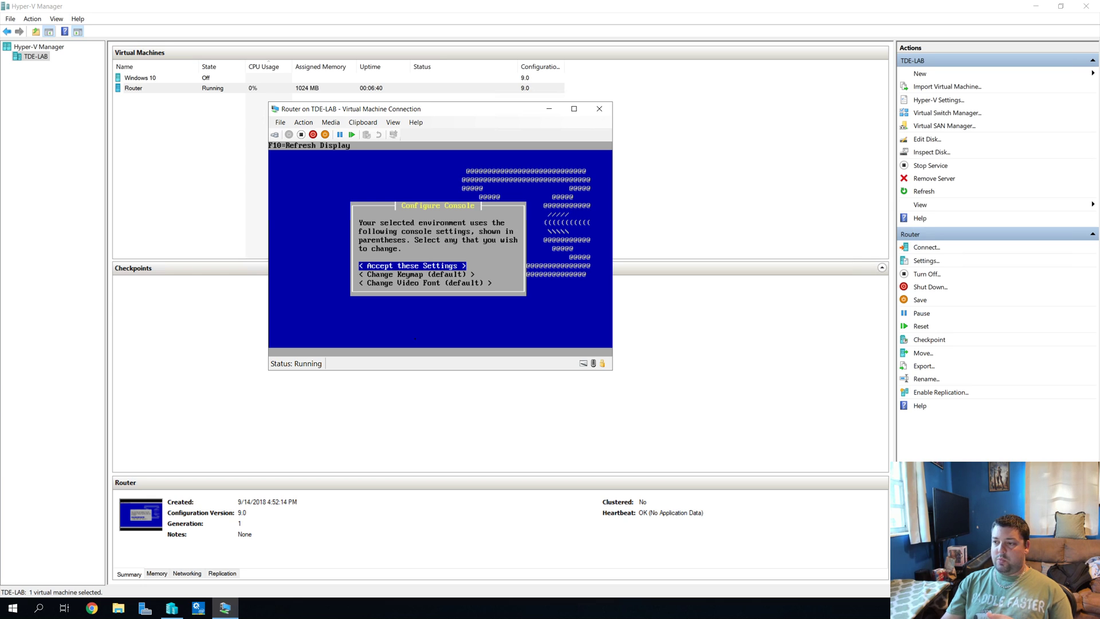
key(Return)
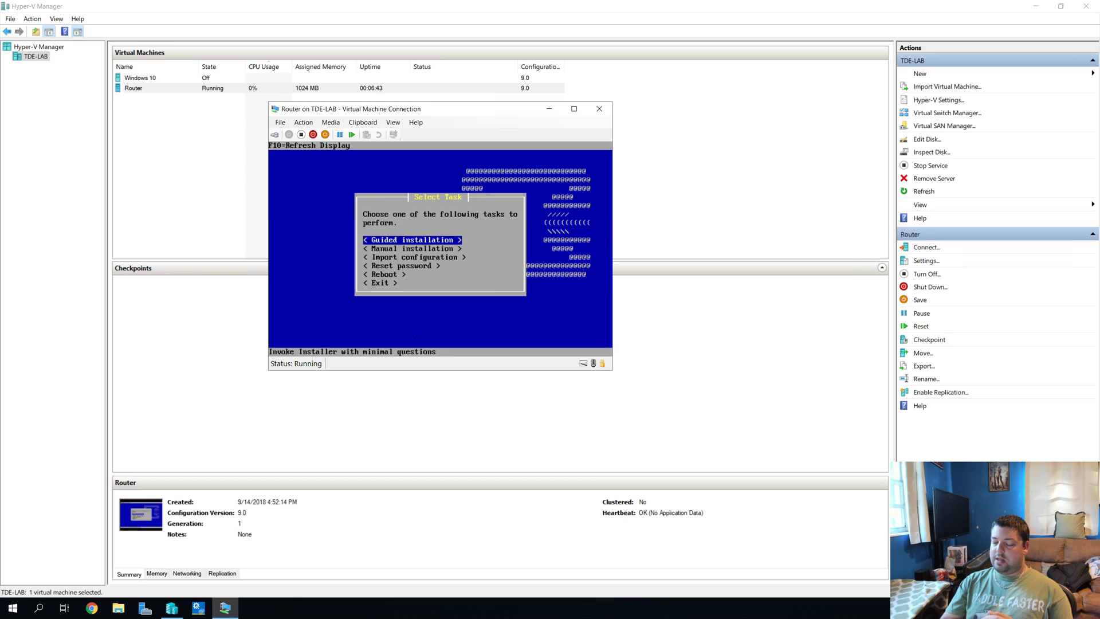
key(Return)
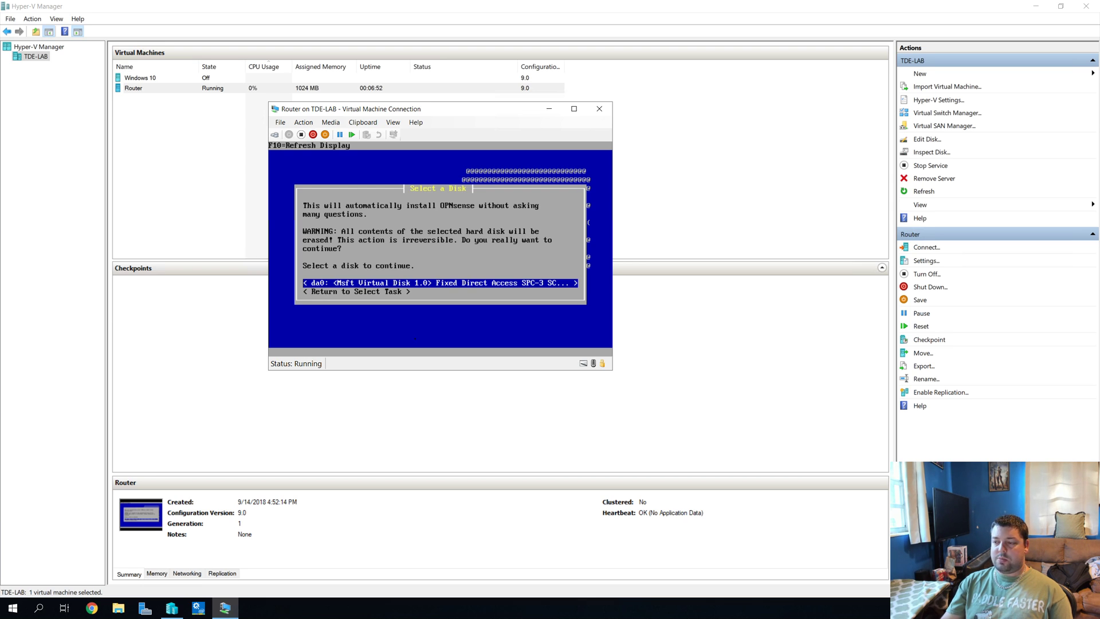
key(Return)
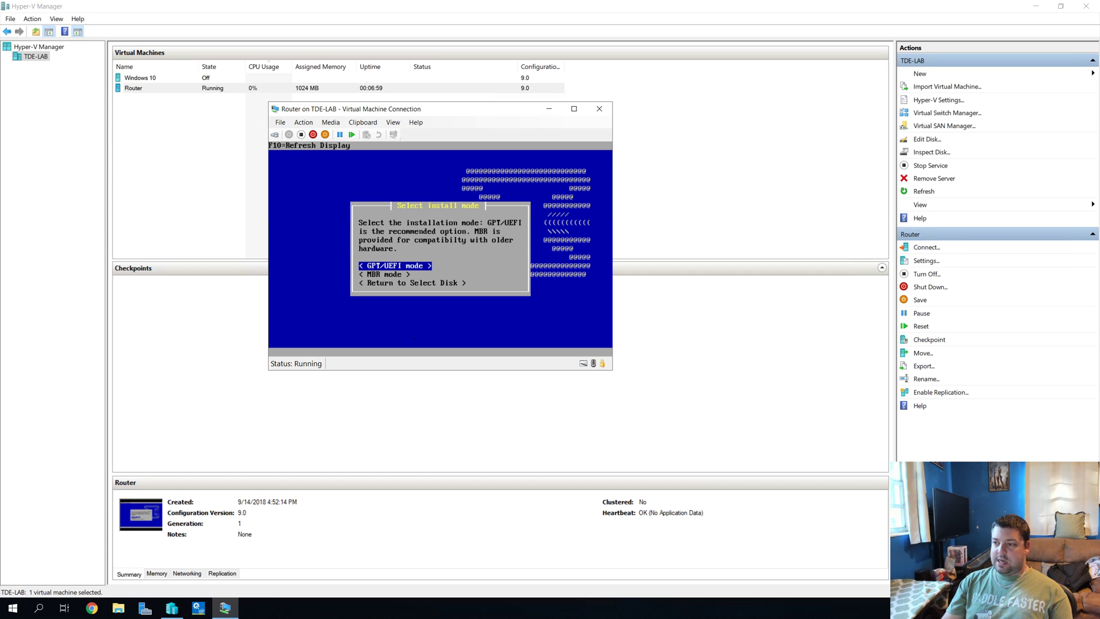
key(Down)
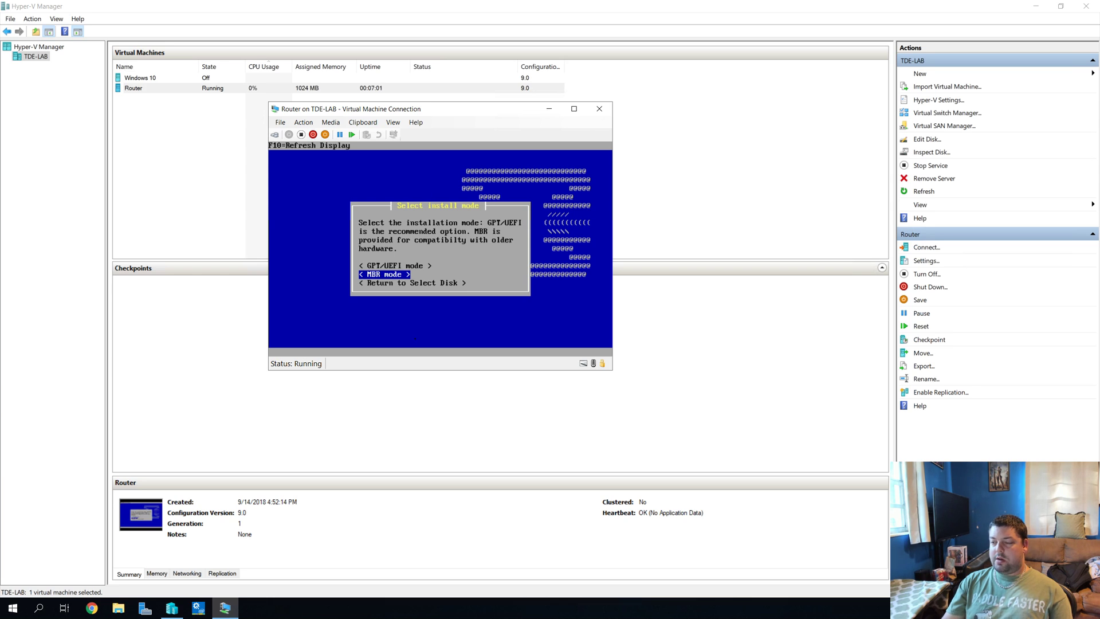
key(Return)
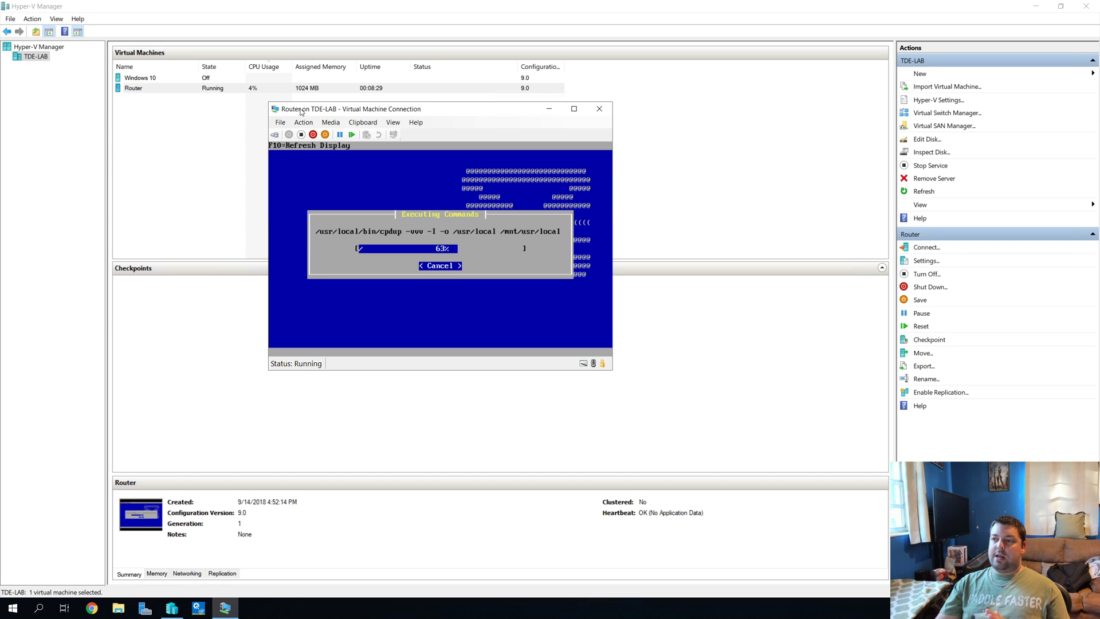
click(233, 129)
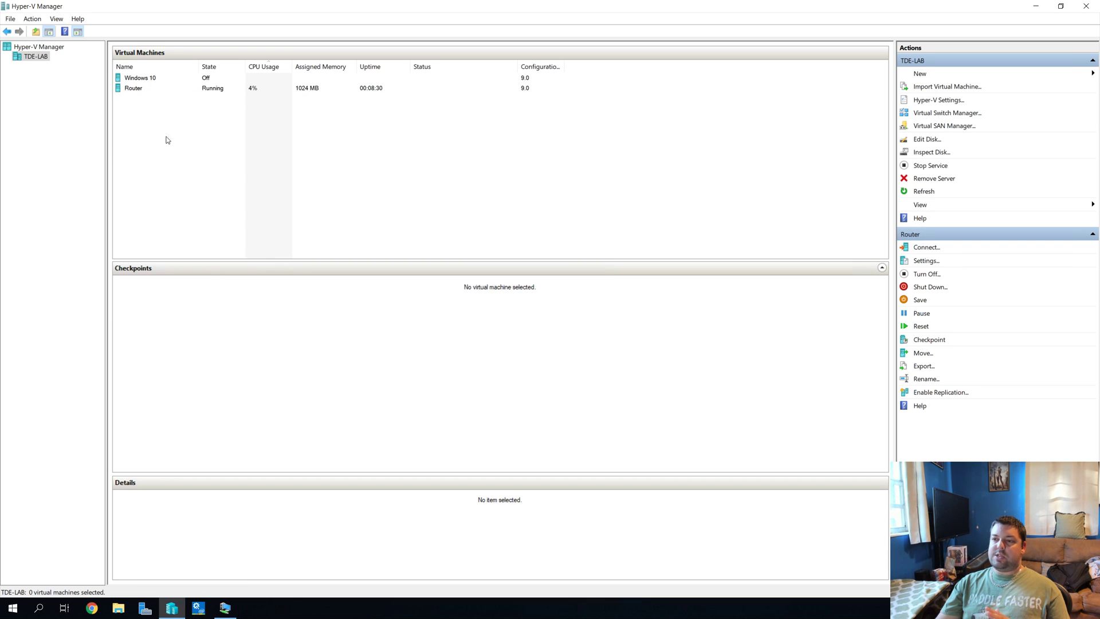
right_click(157, 90)
click(179, 112)
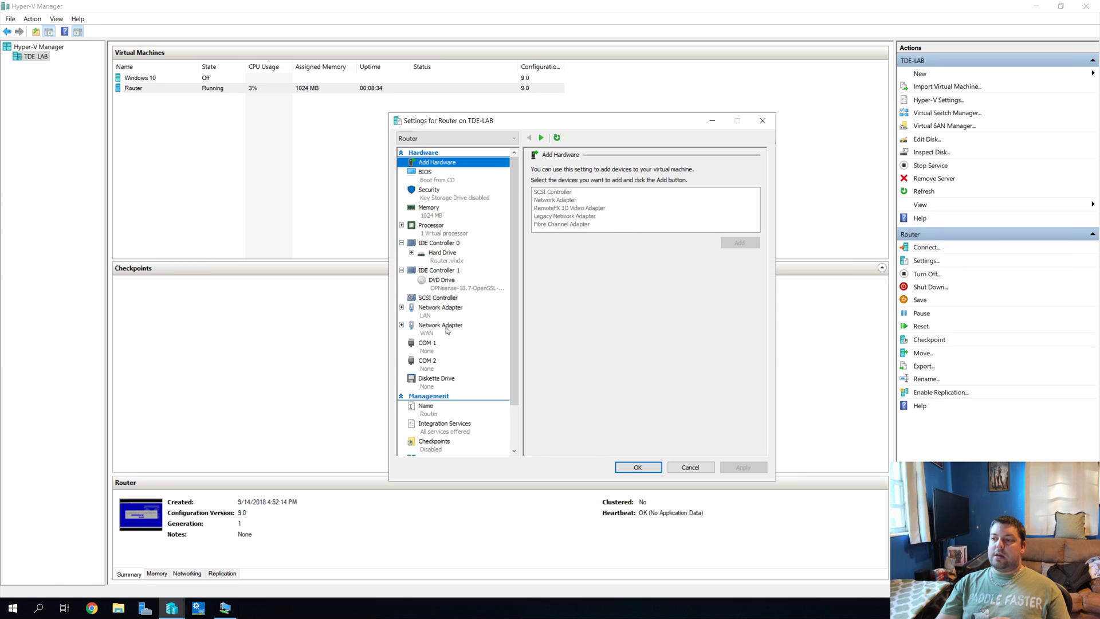
click(447, 327)
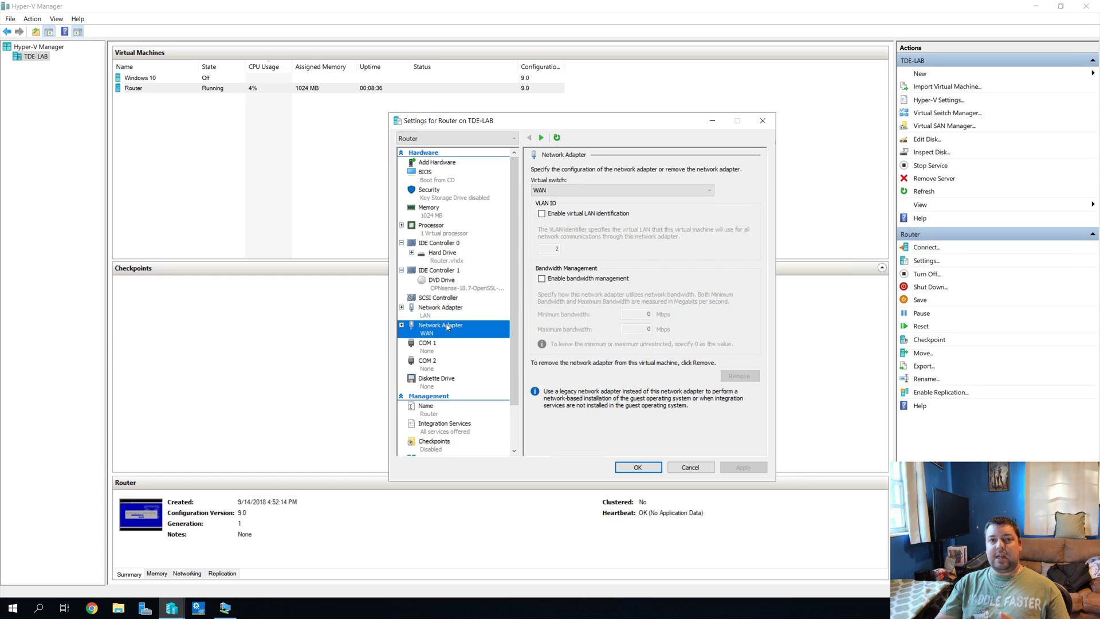
click(585, 189)
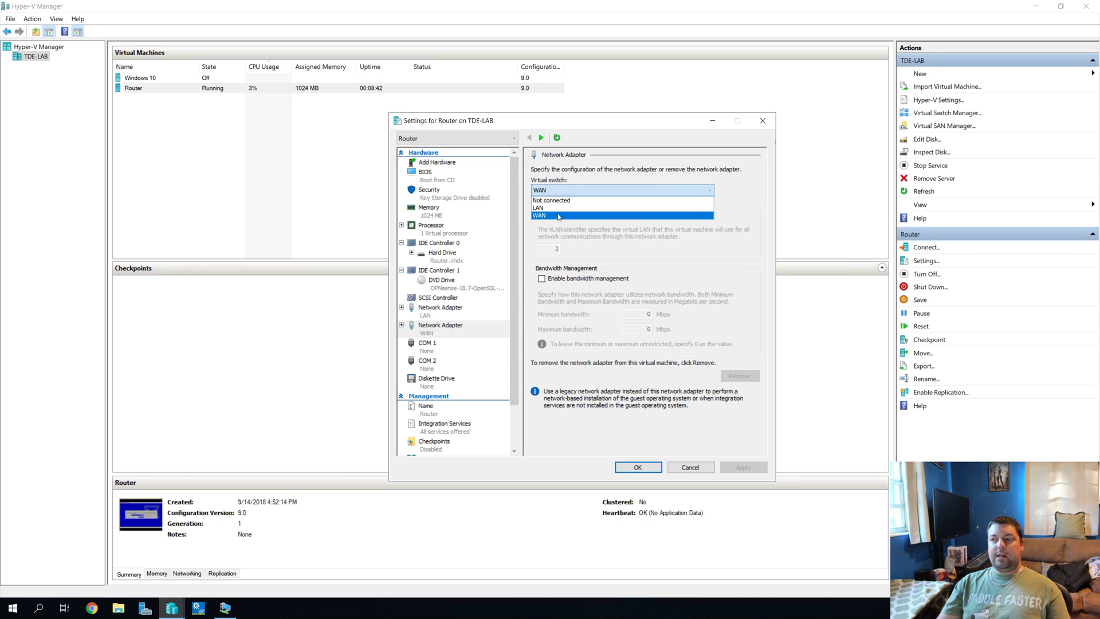
click(566, 169)
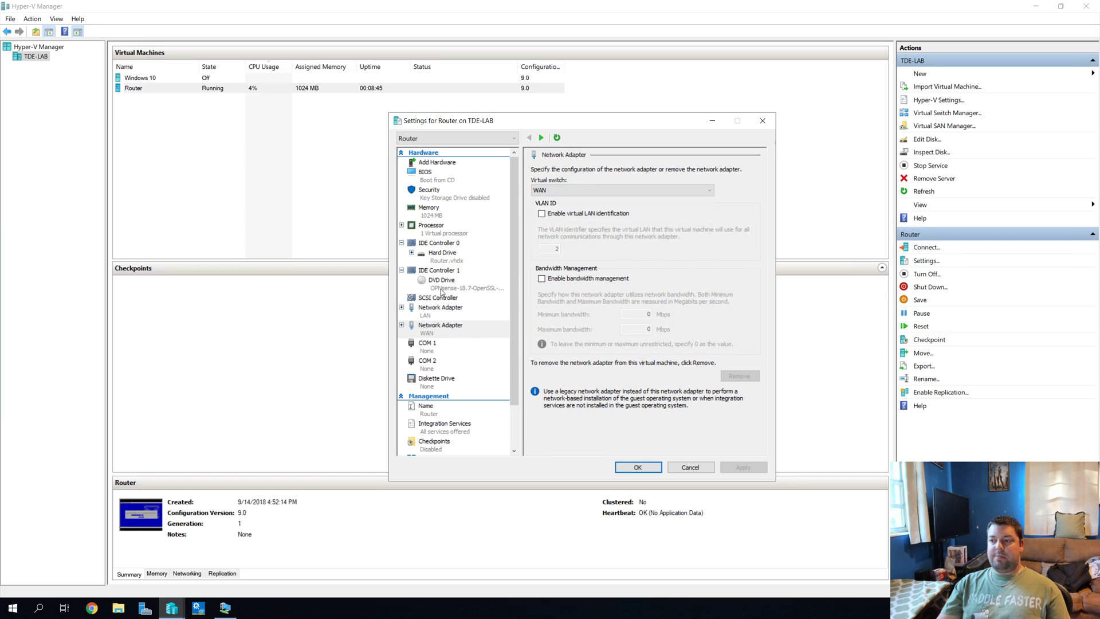
click(690, 466)
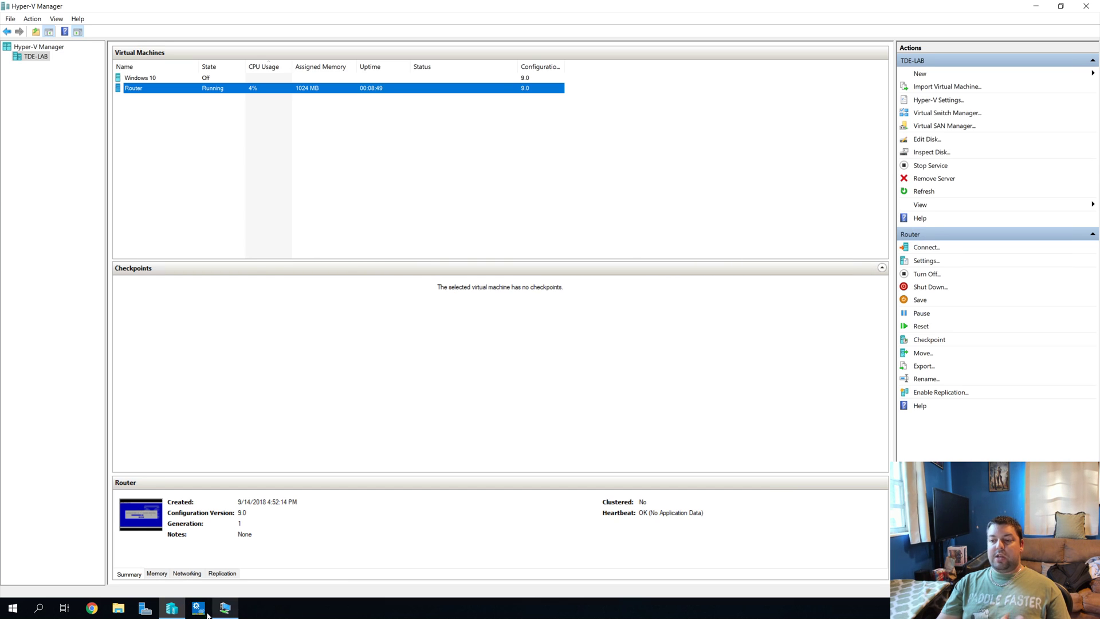
click(224, 608)
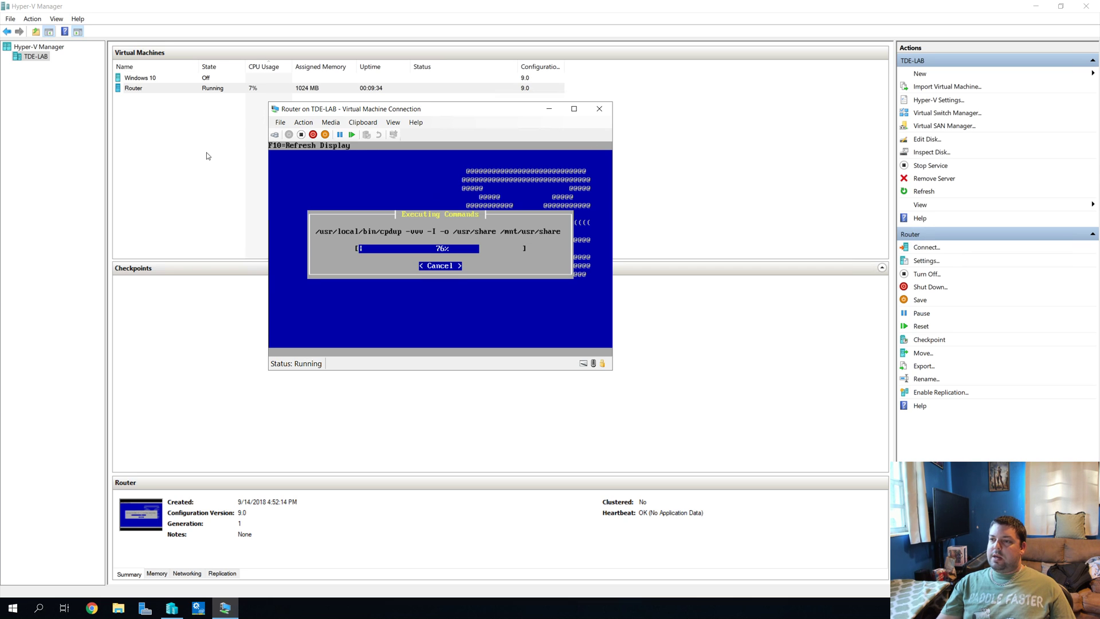
click(187, 573)
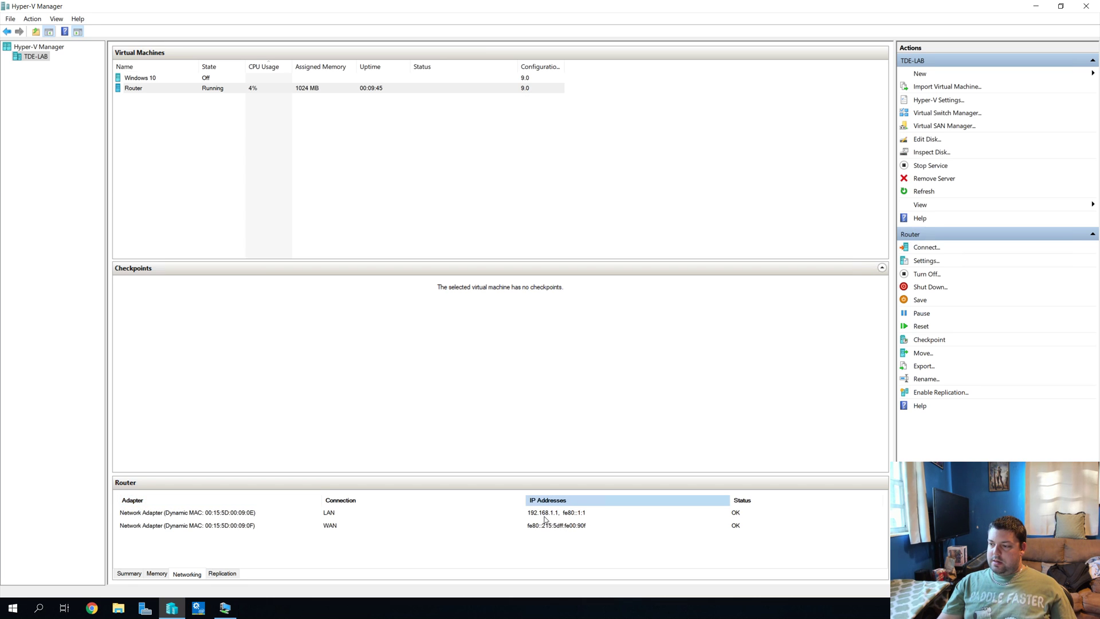
click(156, 573)
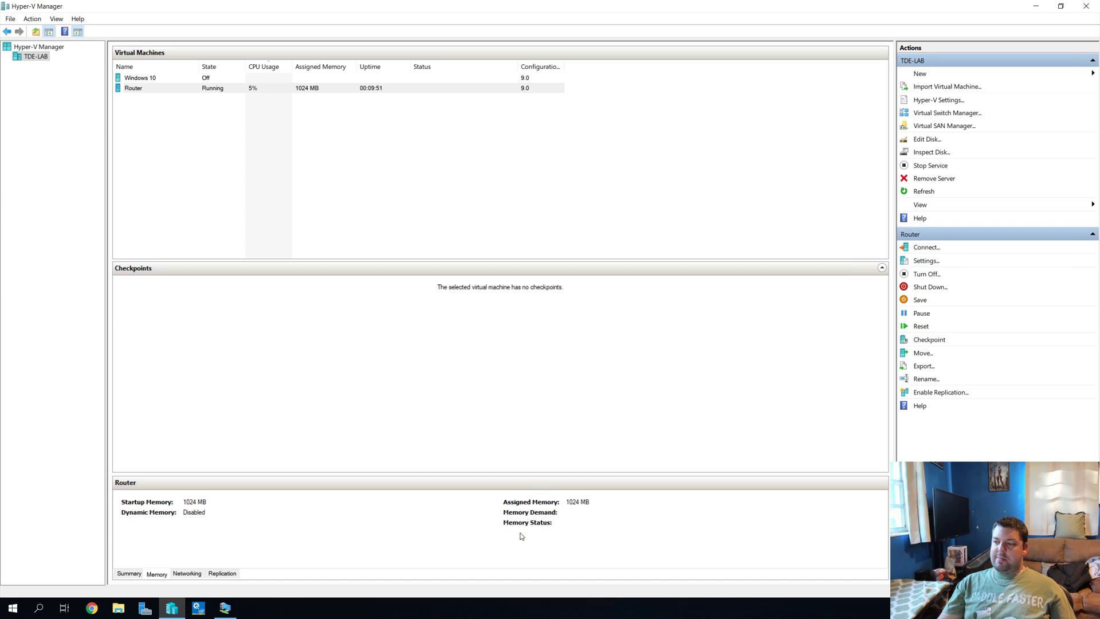
click(130, 573)
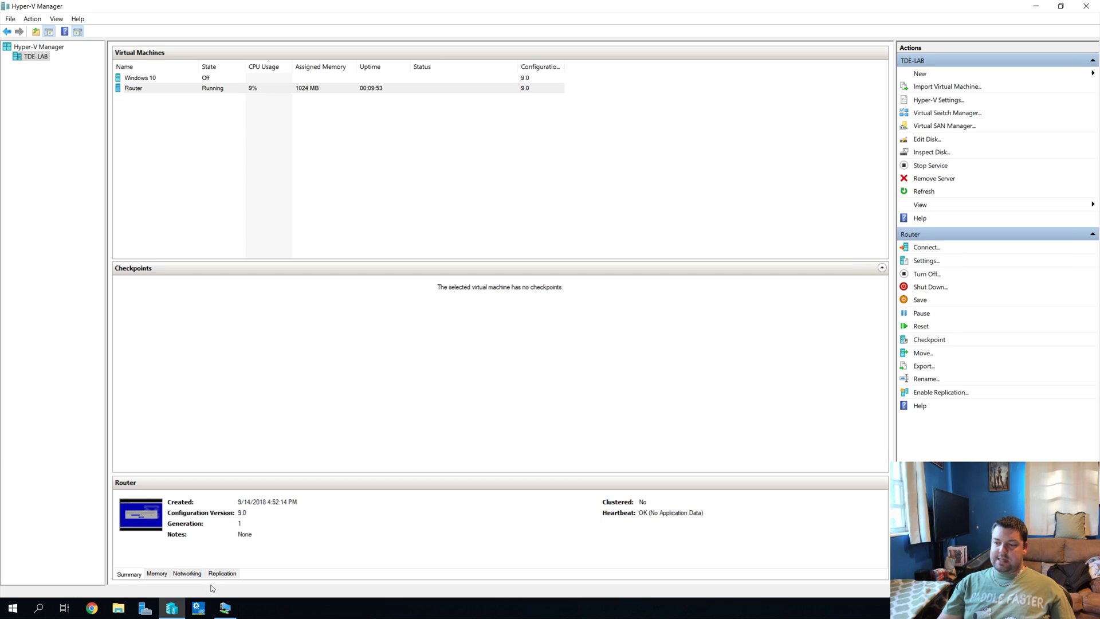
click(225, 607)
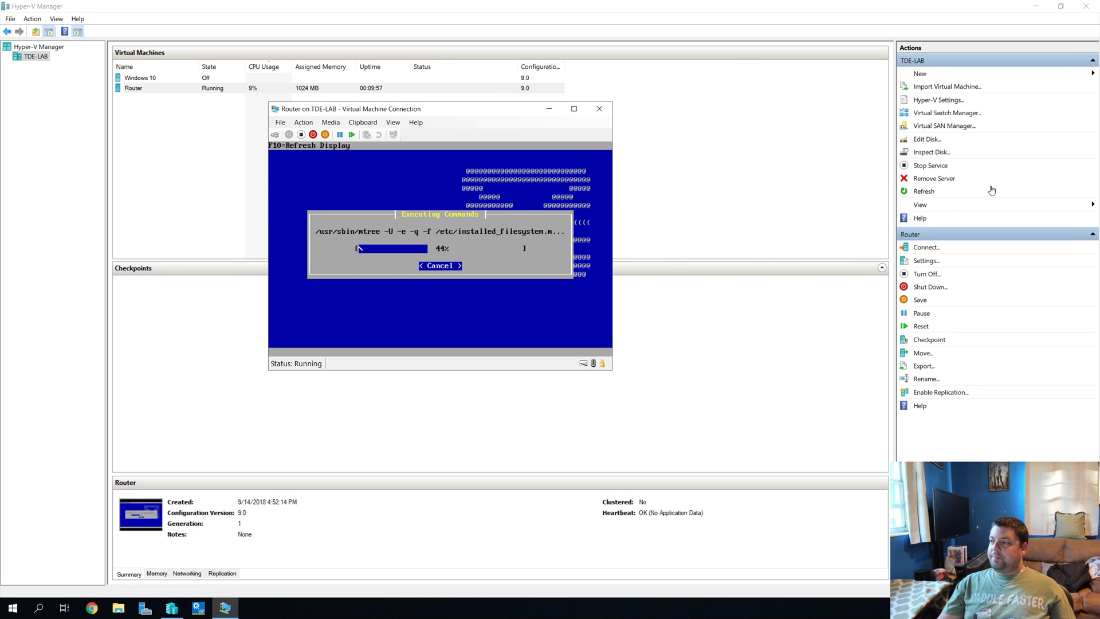
drag(486, 115, 475, 127)
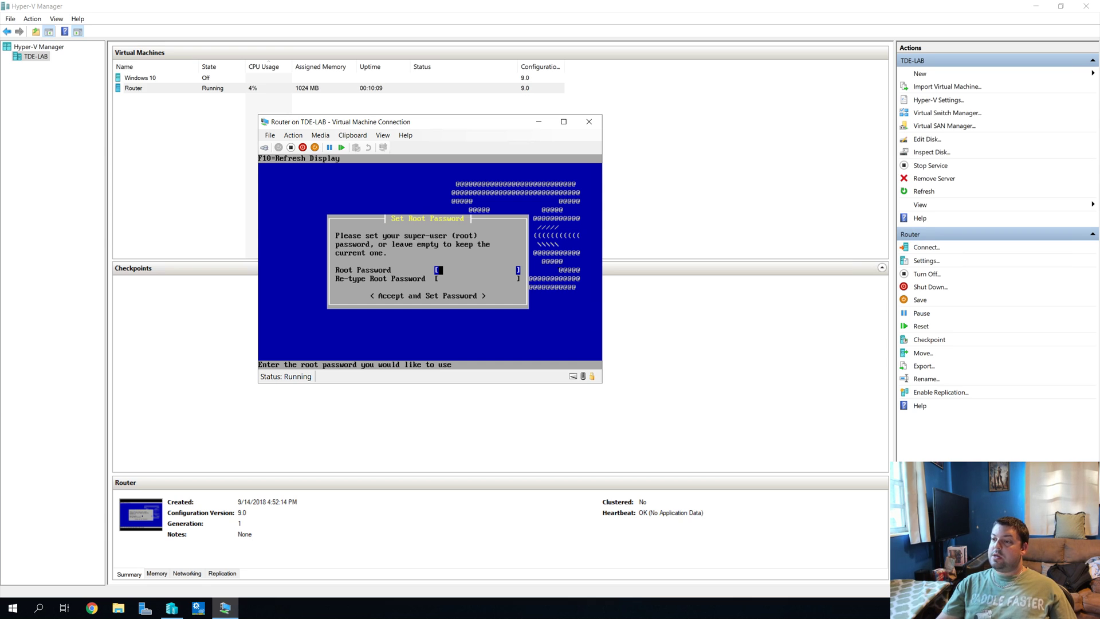
Step: Set and confirm the router's root password, then reboot to finish the OPNsense installation
drag(426, 123, 424, 131)
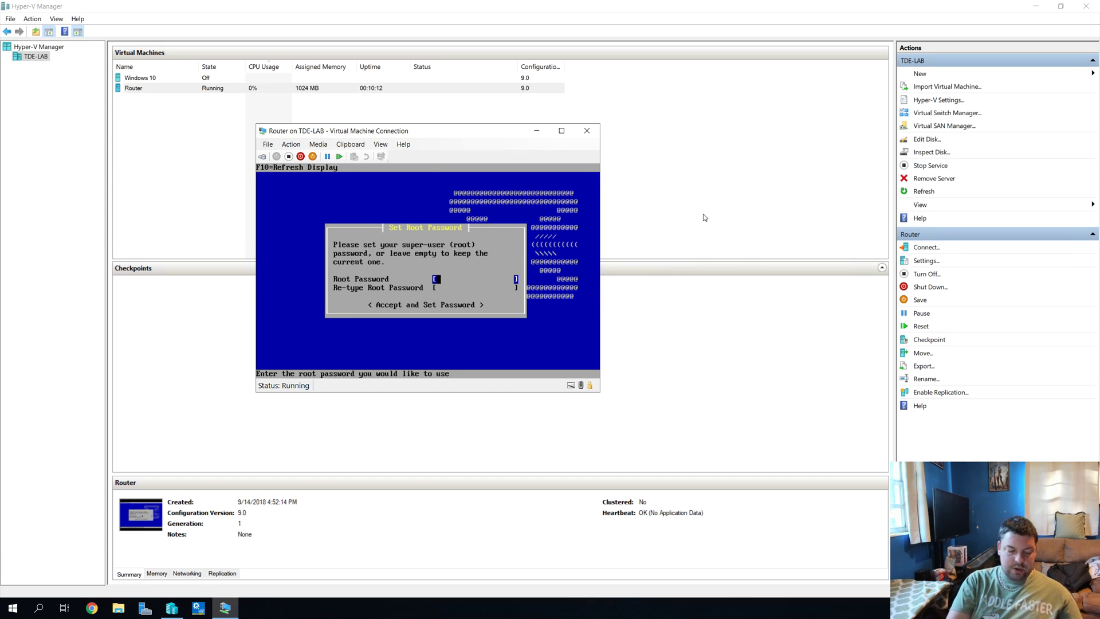
text(********)
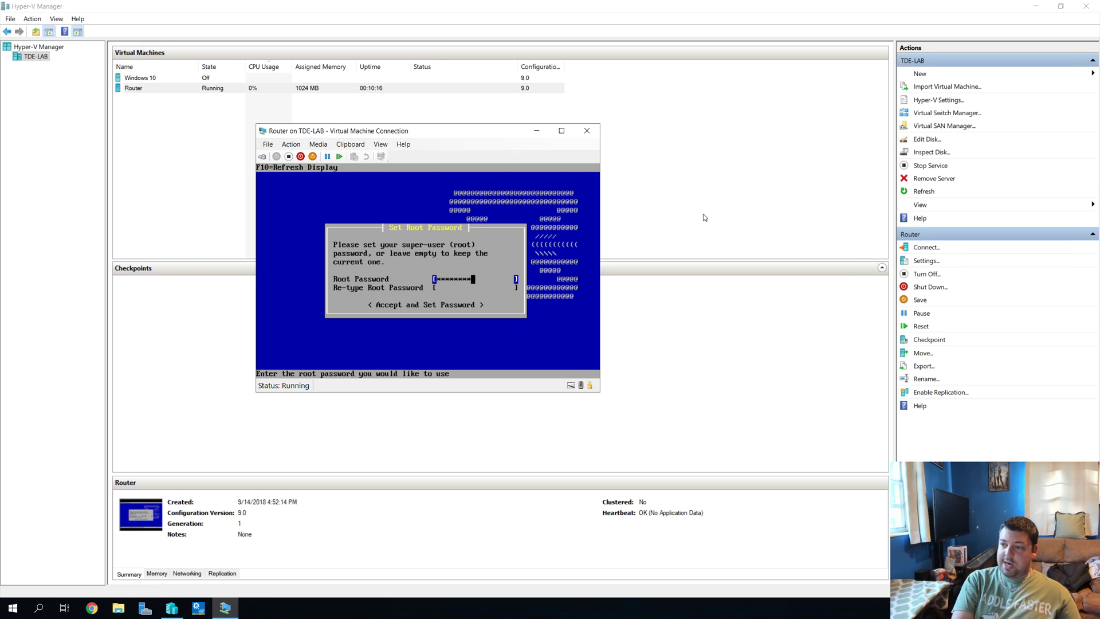
key(Tab)
text(******)
key(BackSpace)
key(BackSpace)
key(BackSpace)
key(BackSpace)
key(BackSpace)
key(BackSpace)
text(********)
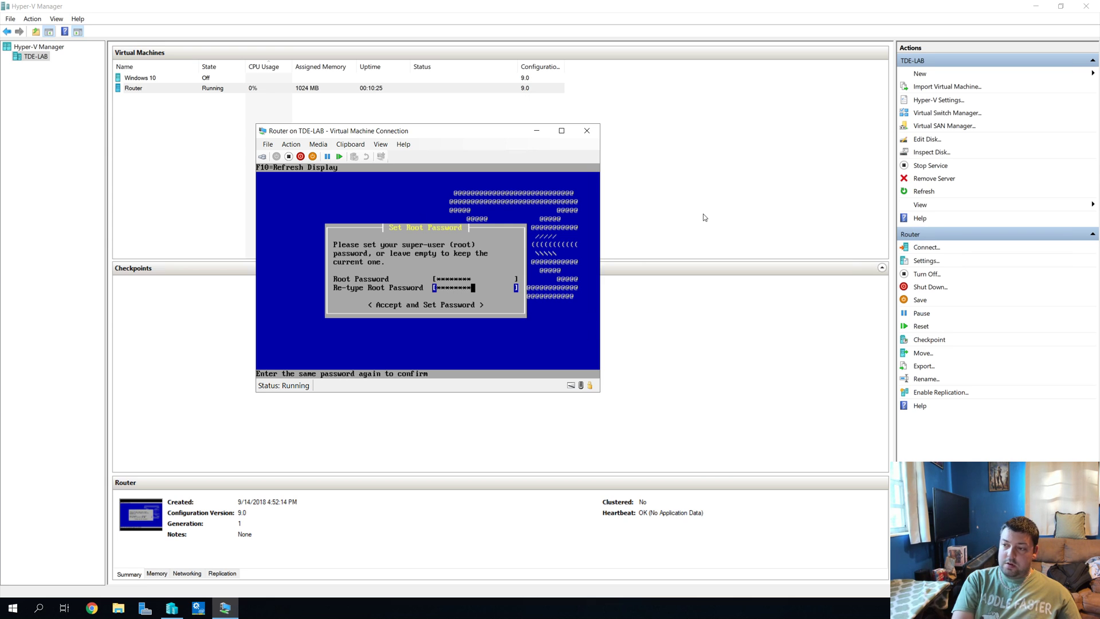
key(Tab)
key(Return)
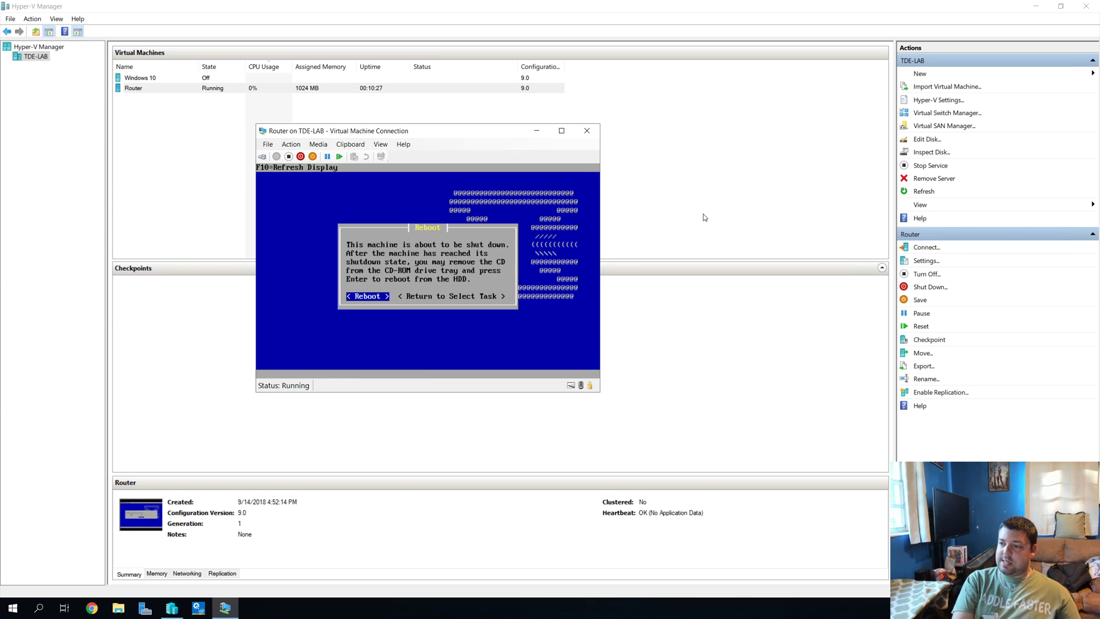
key(Return)
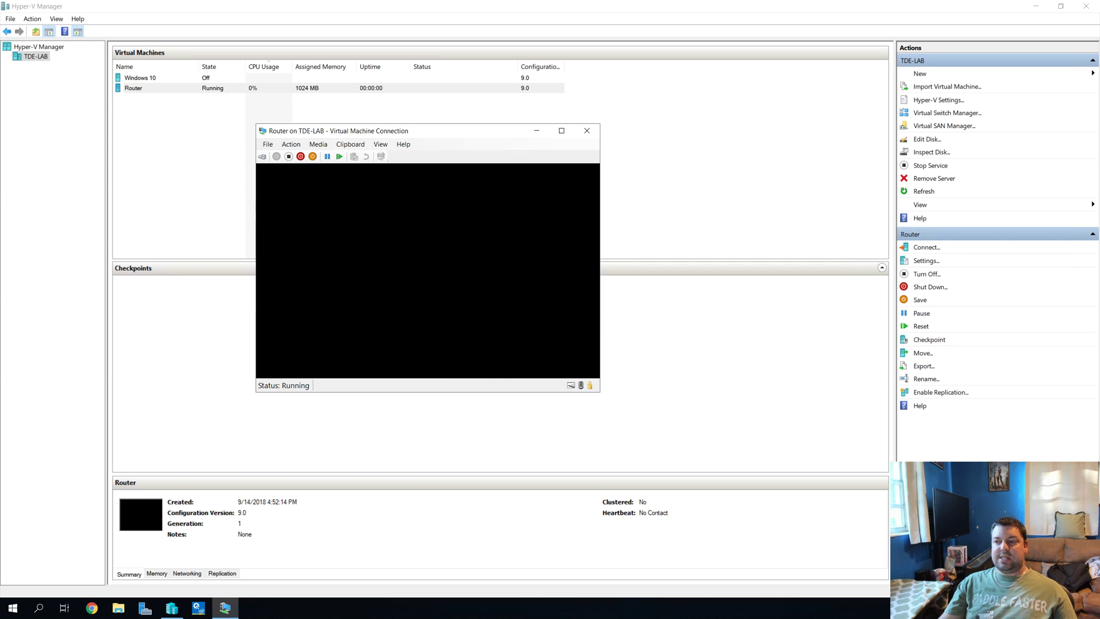
Step: Eject the OPNsense ISO from the Router VM's DVD drive and reboot it from disk
click(289, 146)
mouse_move(312, 147)
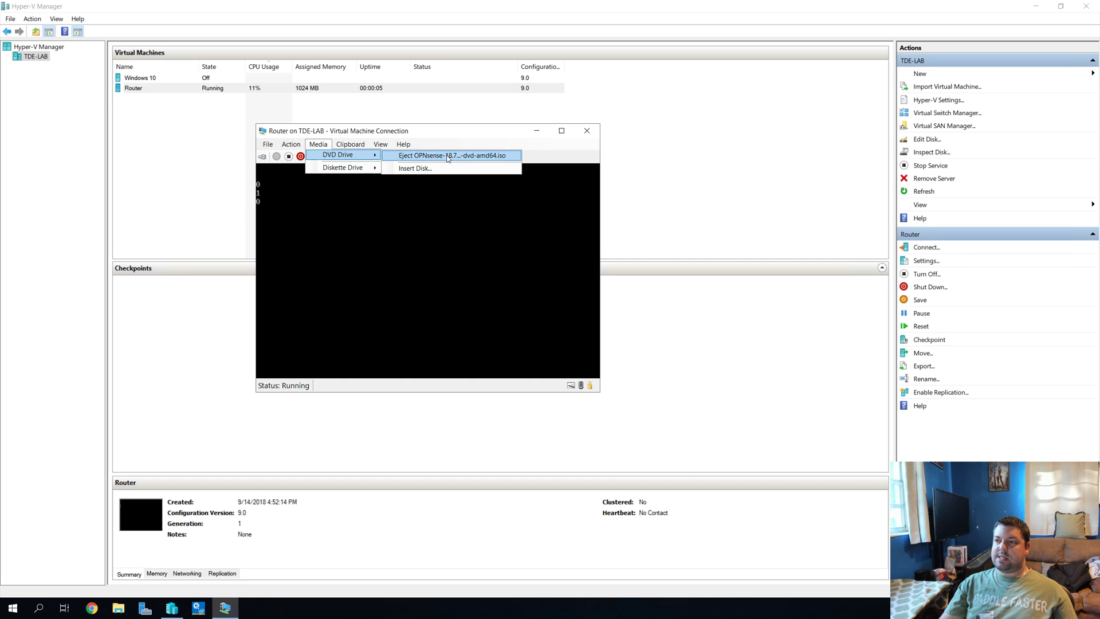
click(448, 159)
click(329, 146)
mouse_move(342, 158)
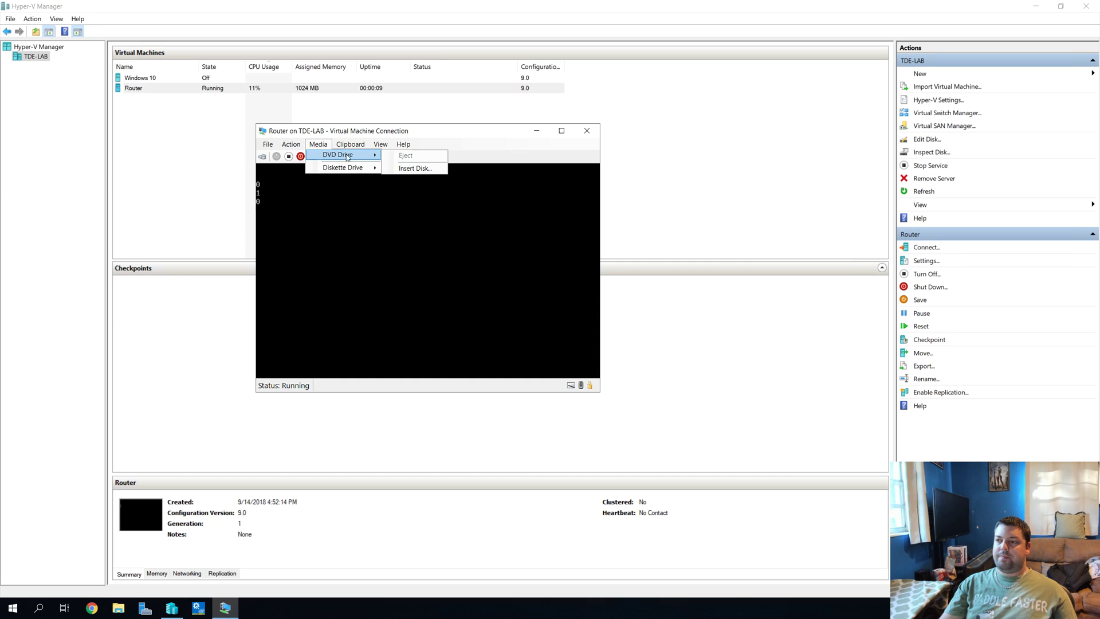
click(430, 147)
click(259, 160)
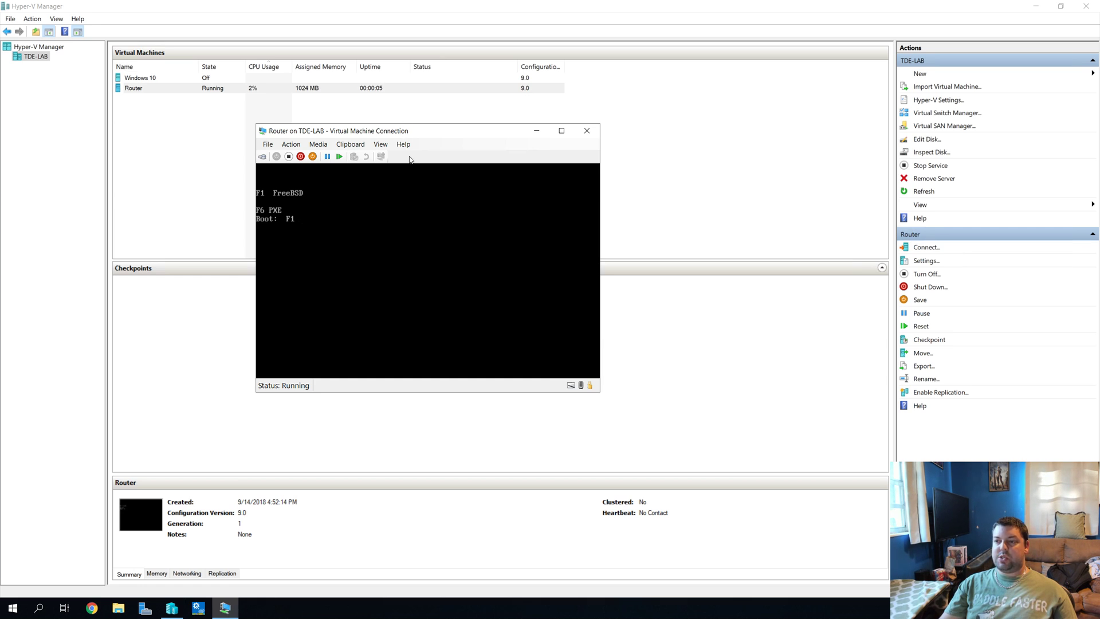
drag(387, 132, 378, 134)
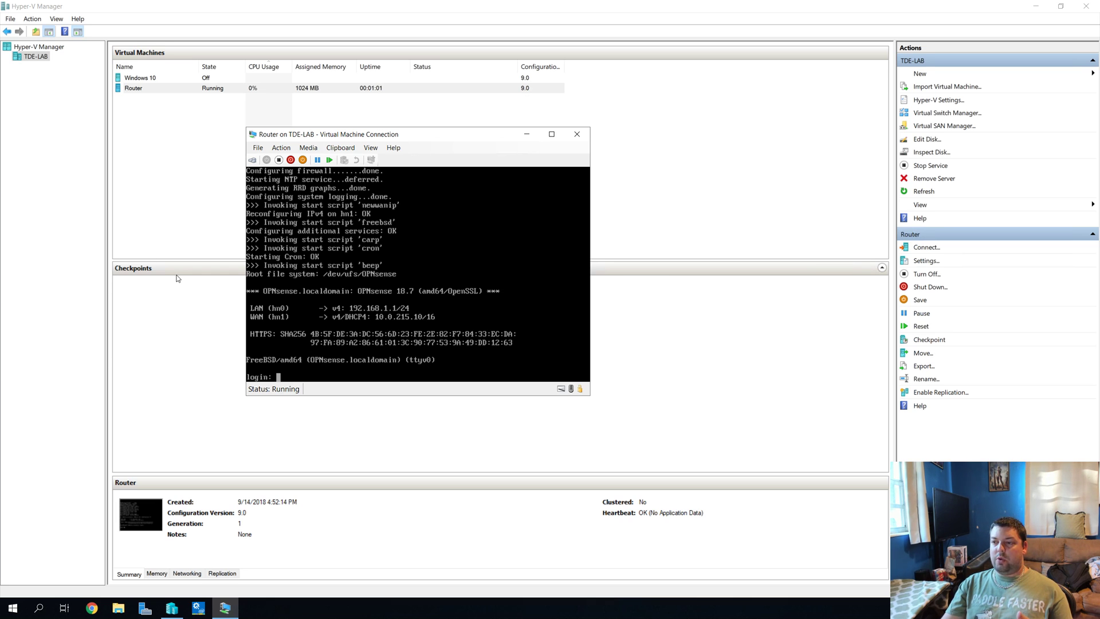
click(118, 607)
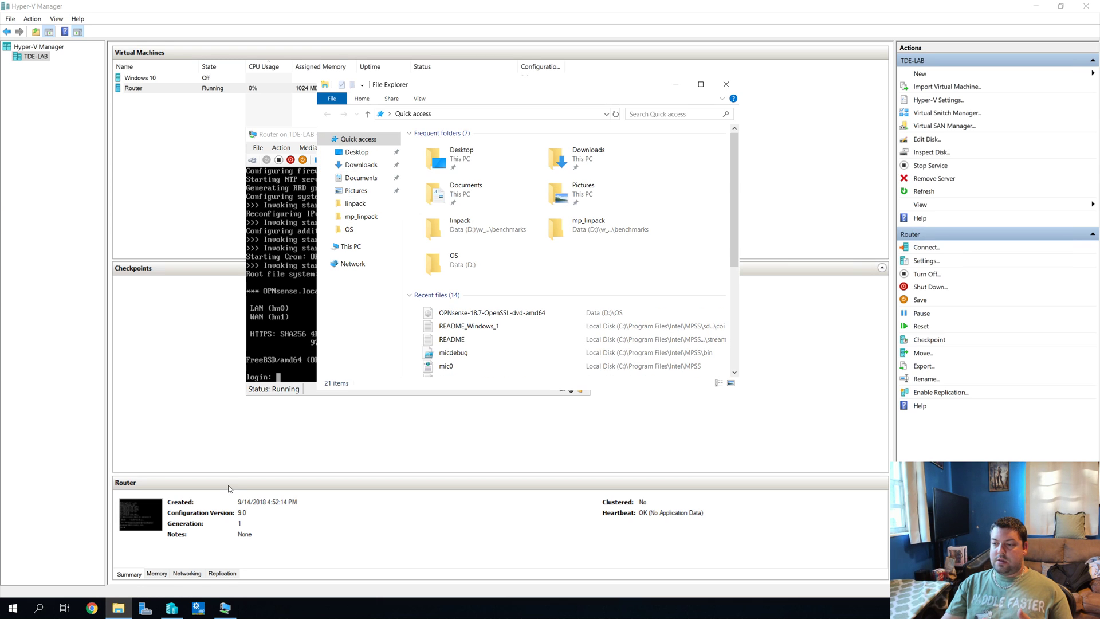
click(360, 249)
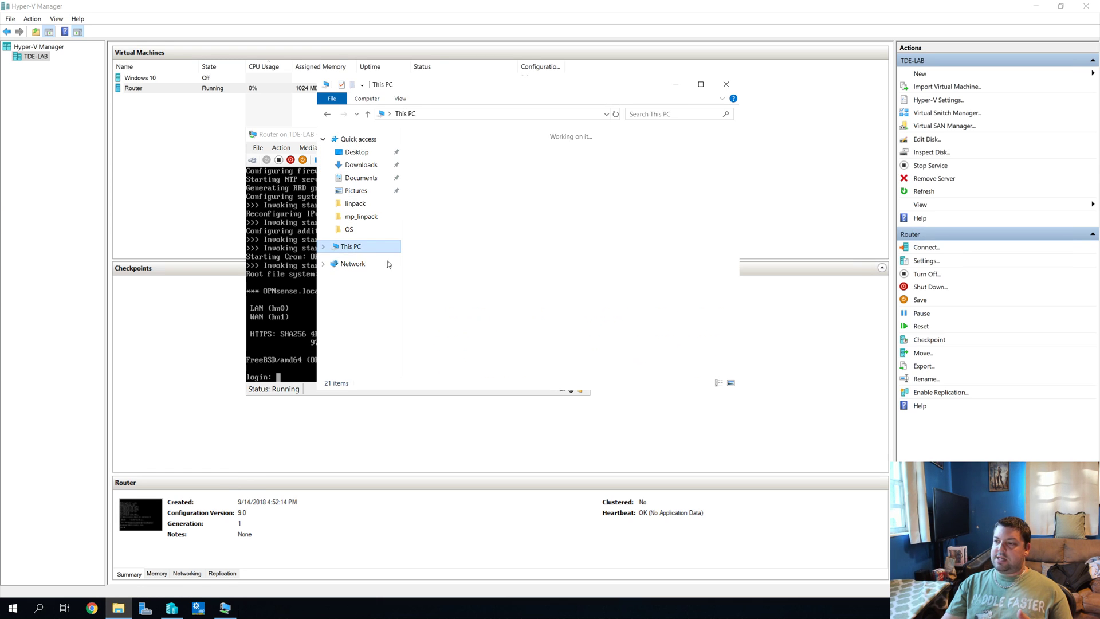
double_click(456, 319)
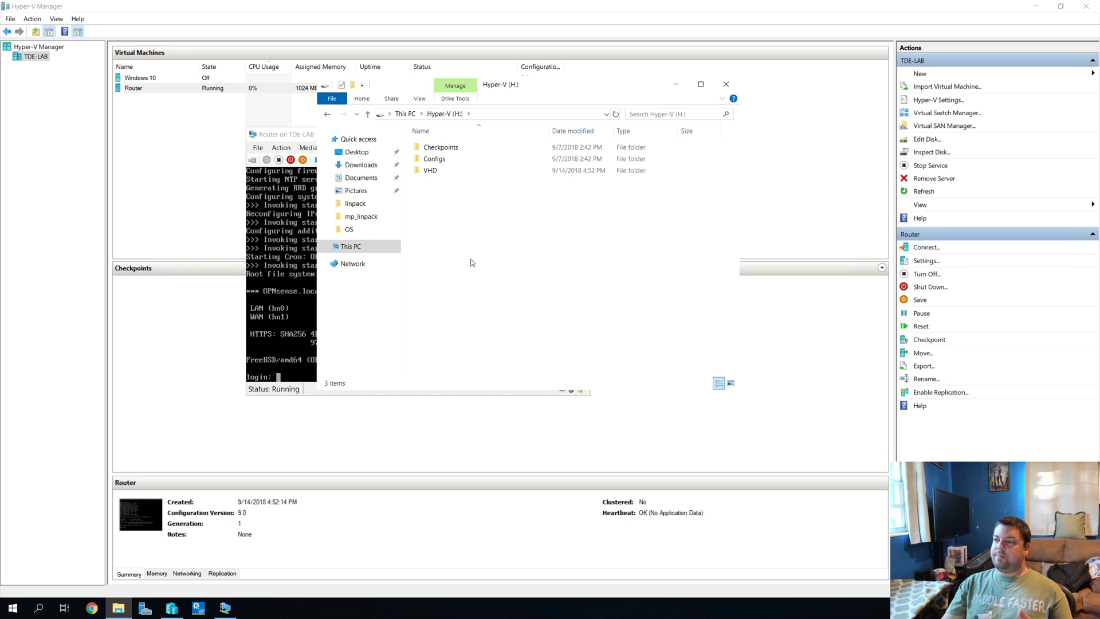
double_click(431, 170)
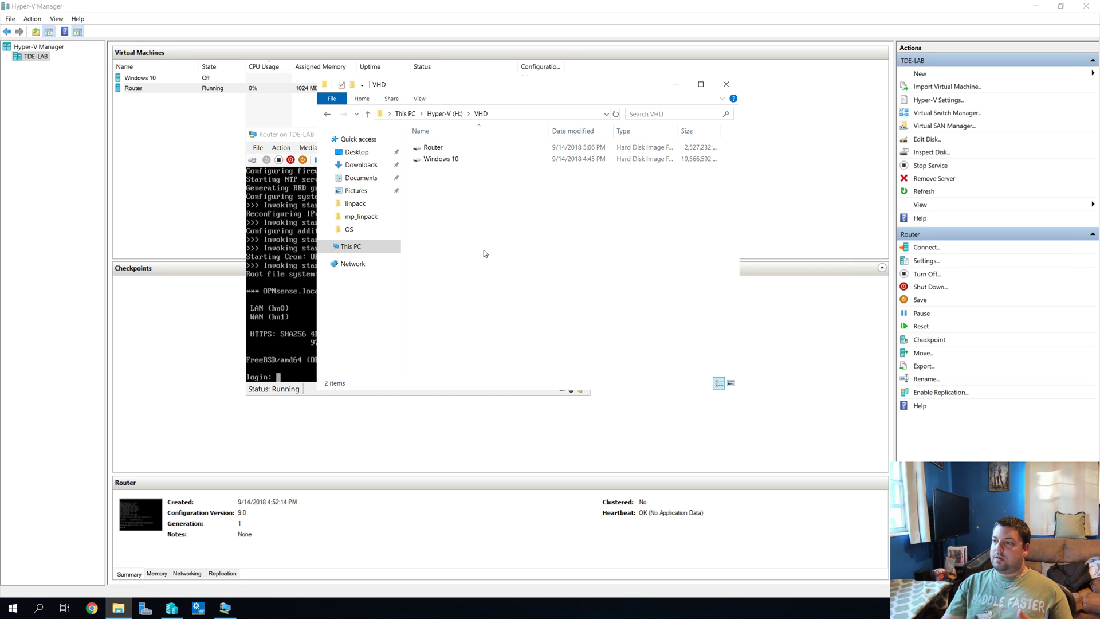
click(502, 148)
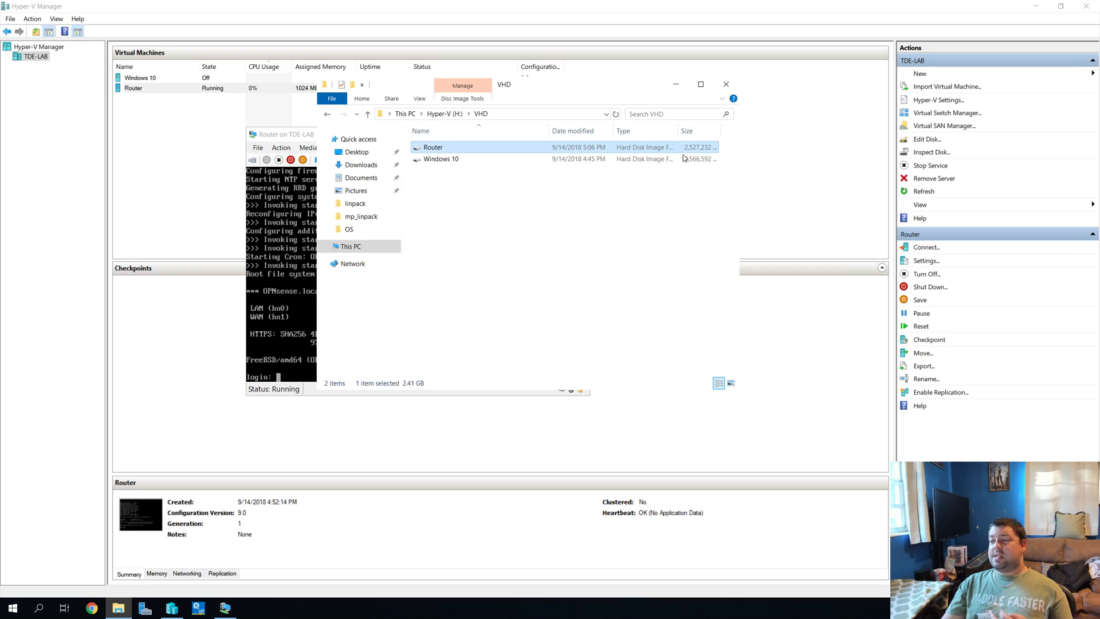
click(731, 87)
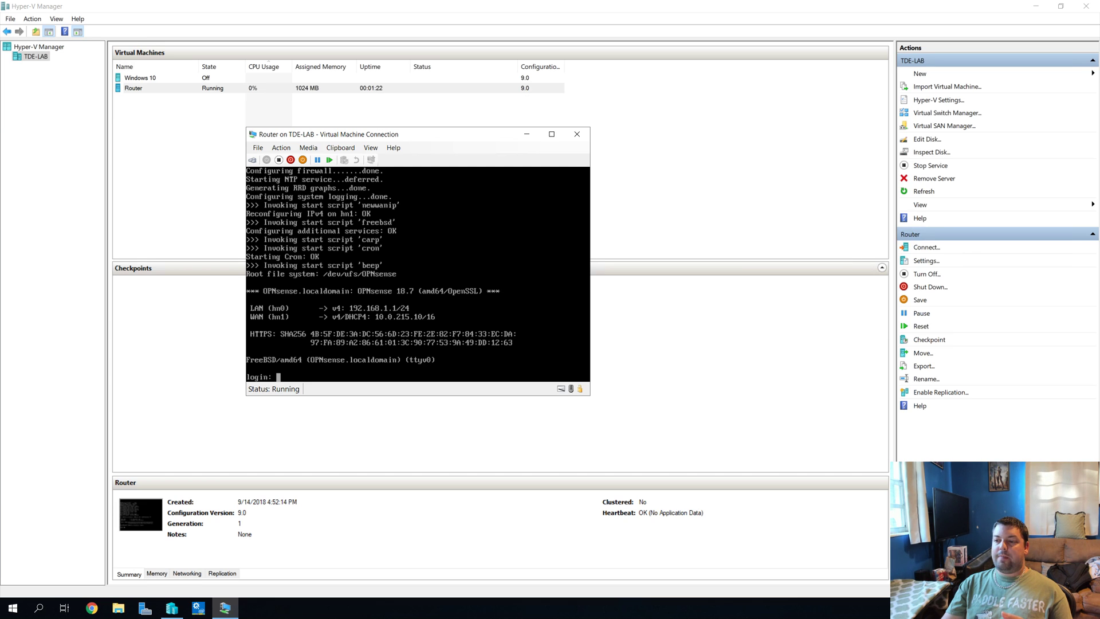
Step: Close the Router console and review the Windows 10 VM's settings without changing anything
click(576, 135)
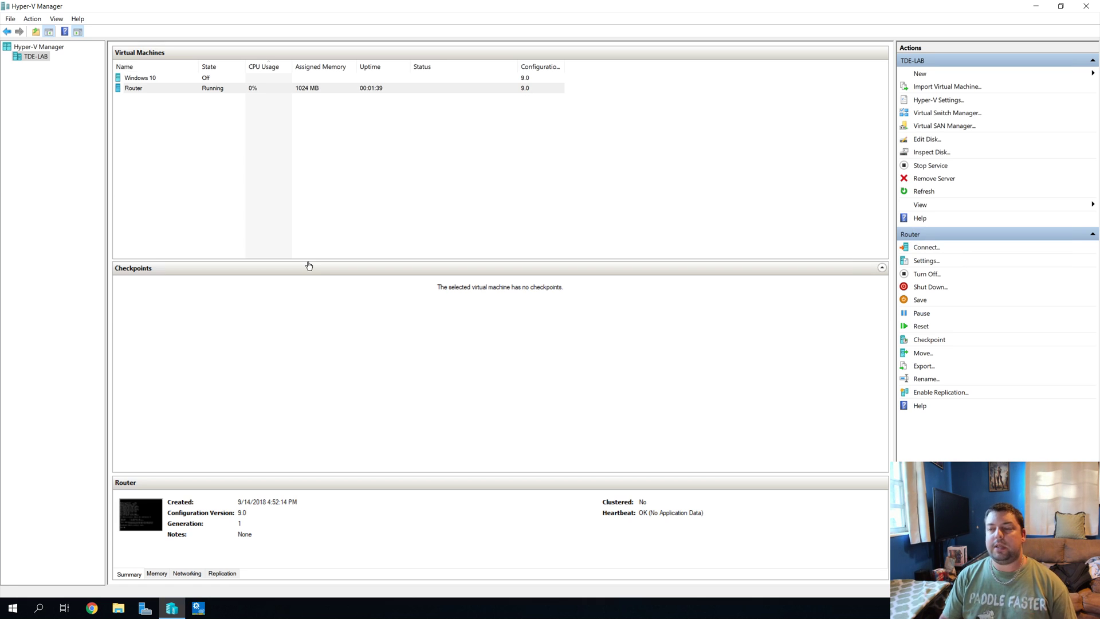
click(140, 79)
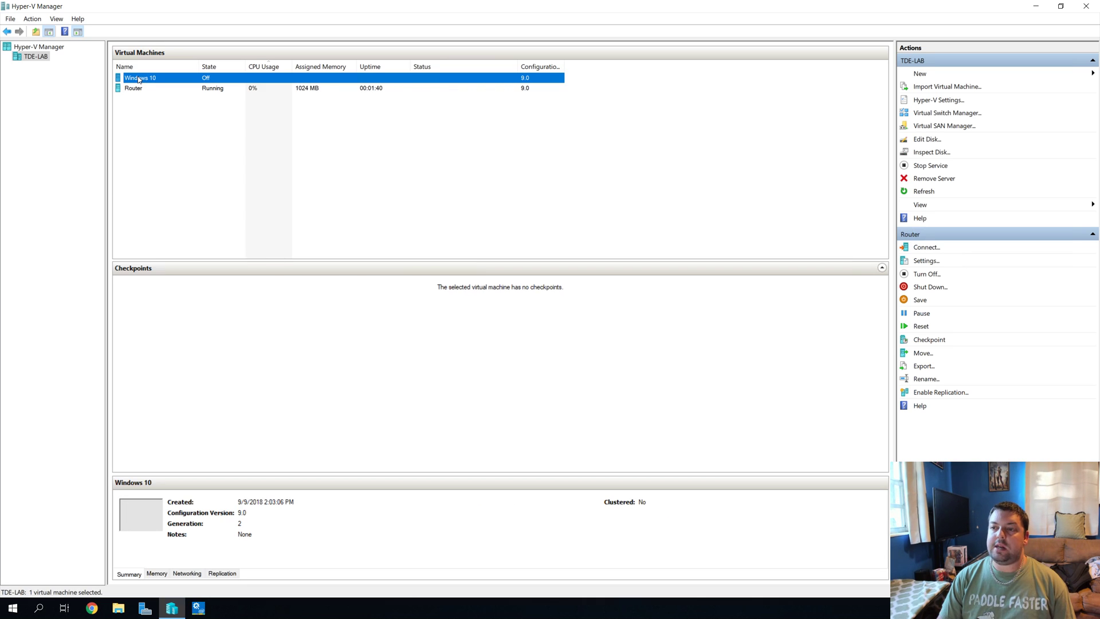
right_click(140, 80)
click(203, 96)
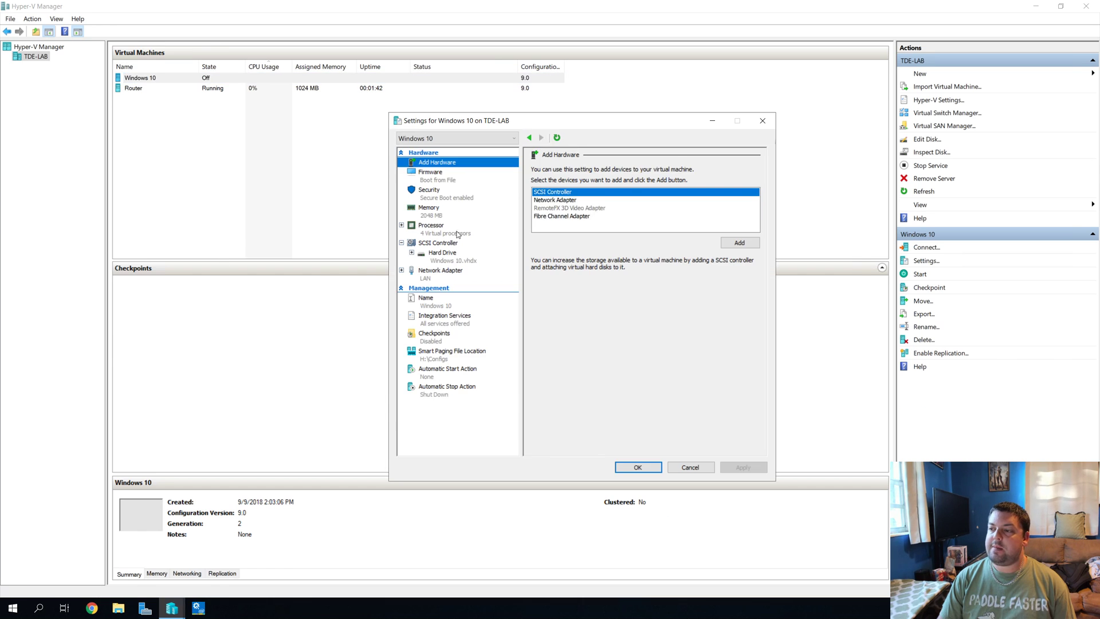
click(767, 122)
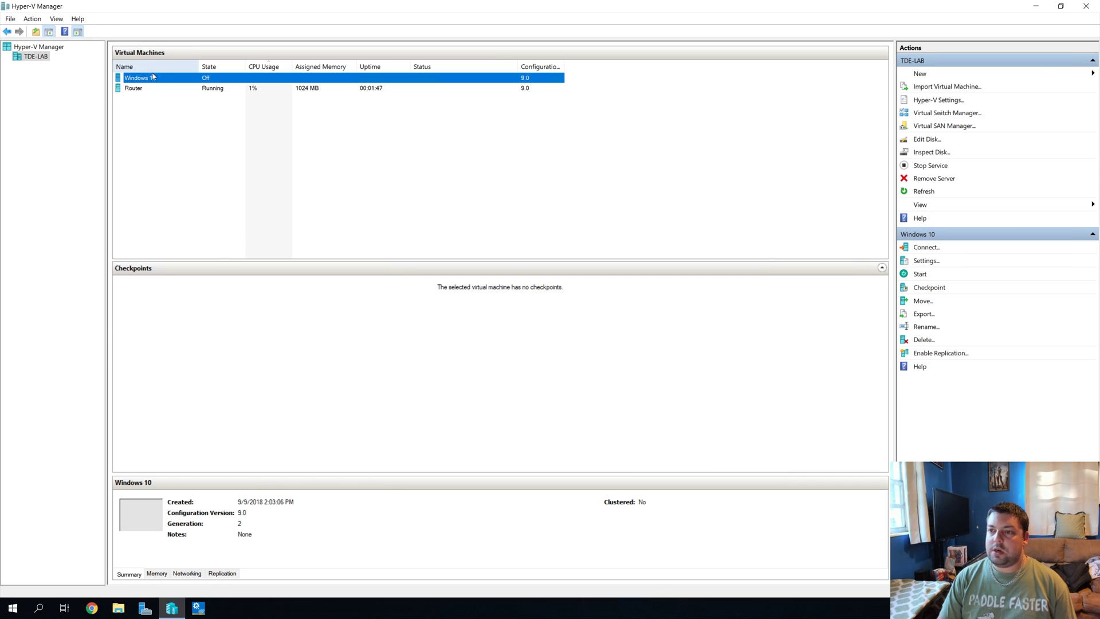
Step: Start and connect to the Windows 10 VM at 1366 by 768 resolution
click(424, 289)
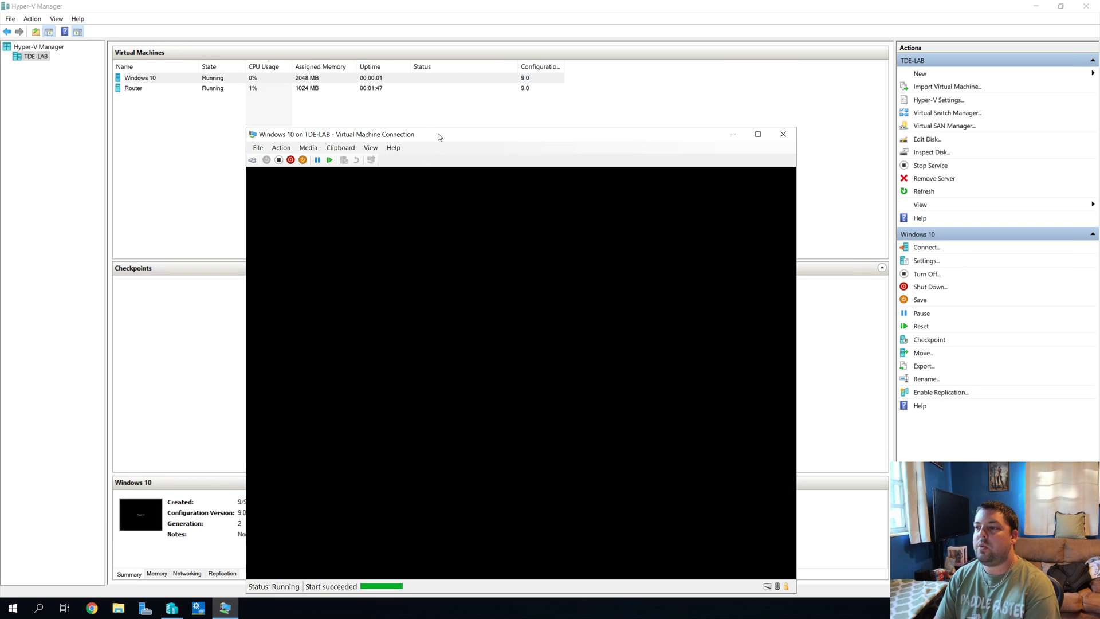
drag(491, 127, 538, 65)
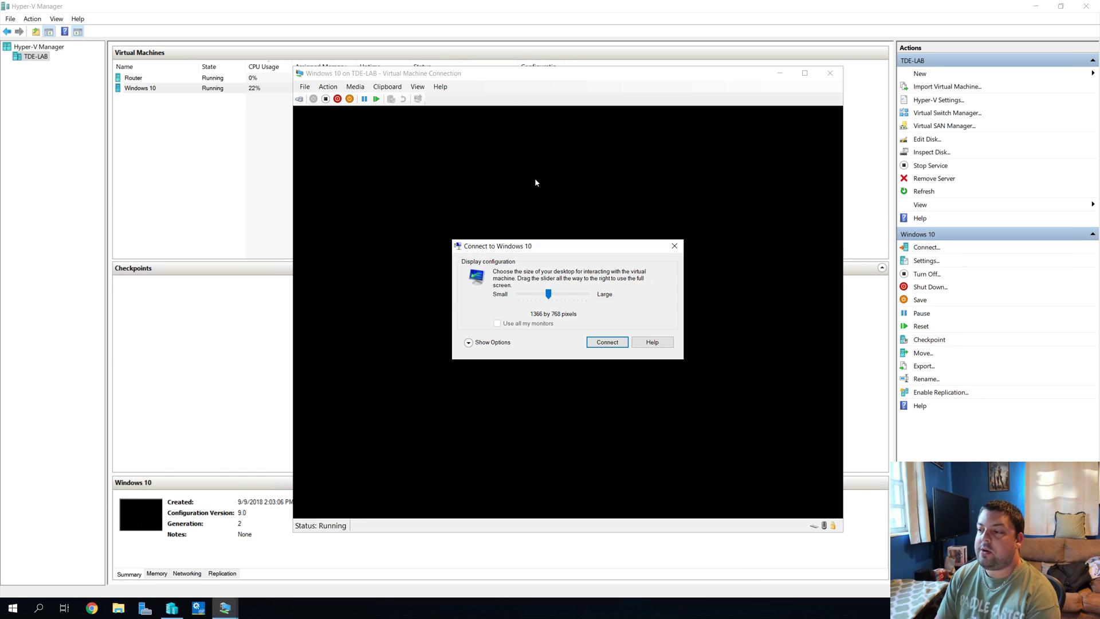
click(617, 343)
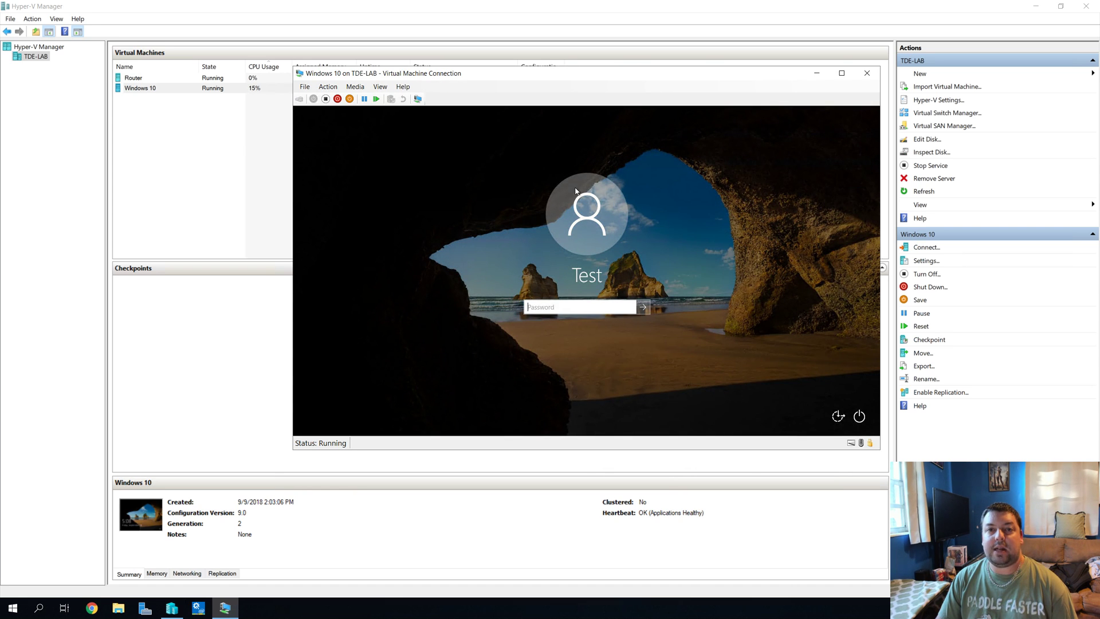
Step: Check in Virtual Switch Manager that the LAN switch is an internal network
click(929, 113)
click(440, 169)
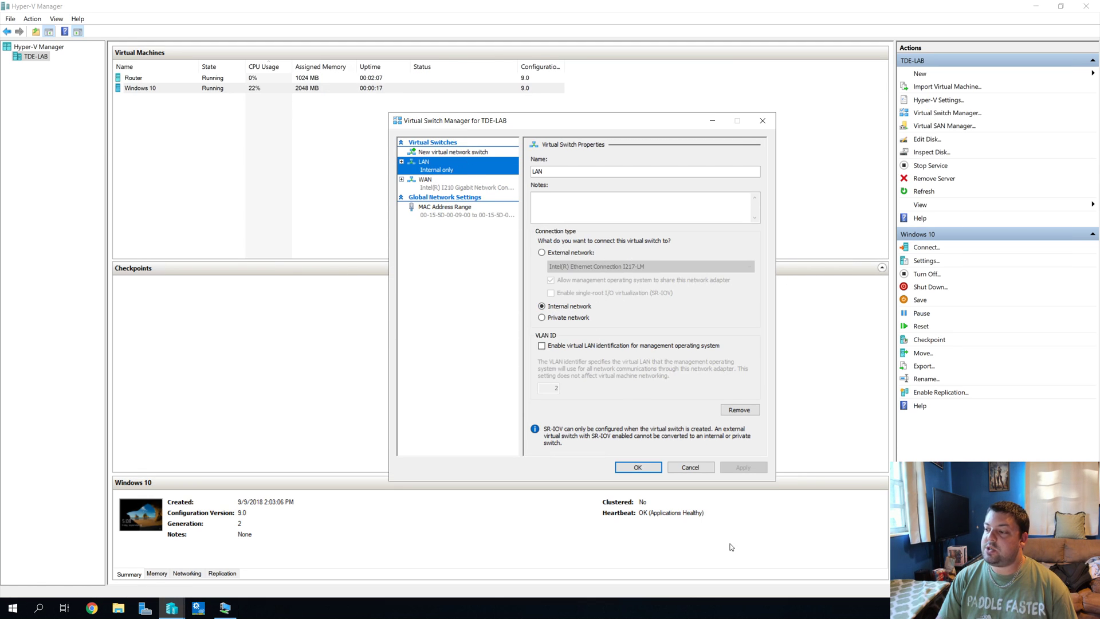
click(690, 466)
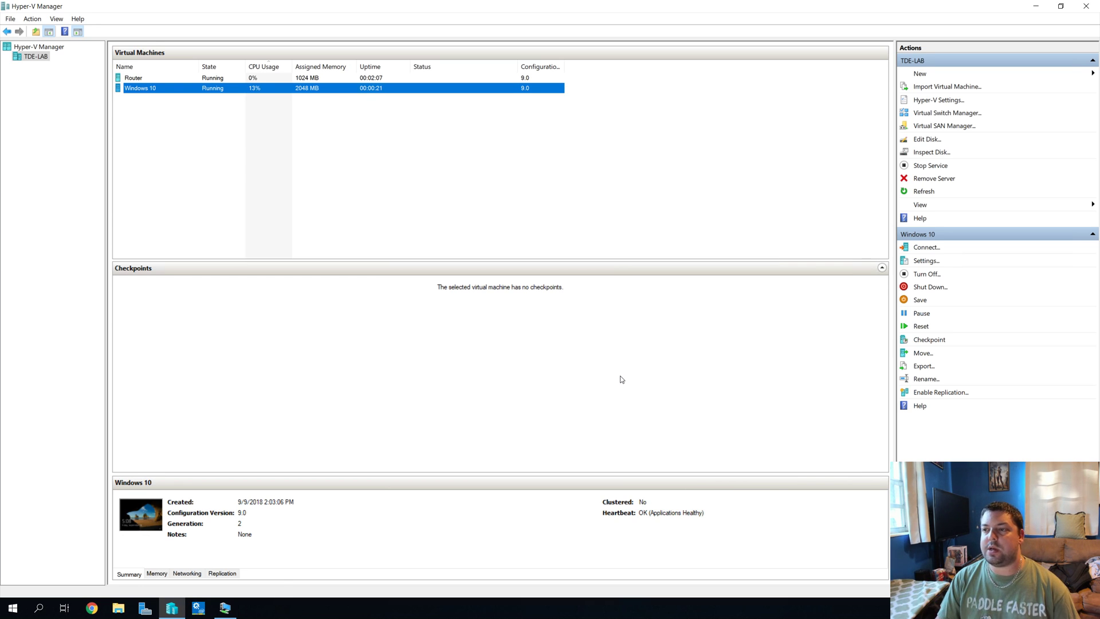
Step: Sign in to Windows 10 with the account password and allow discovery on Network 2
click(224, 607)
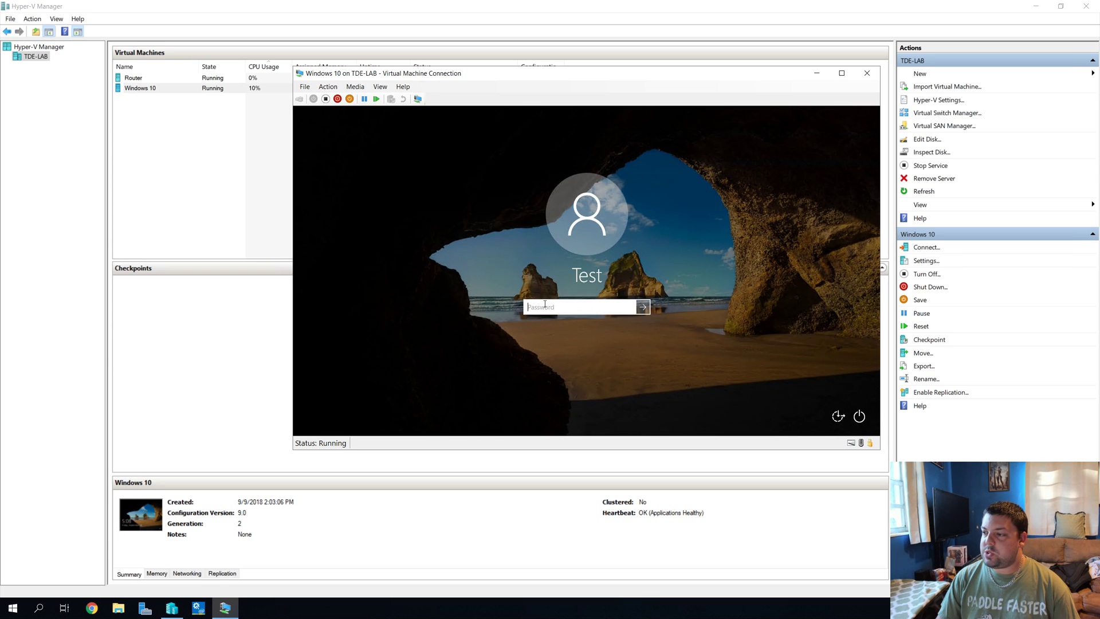
text(********)
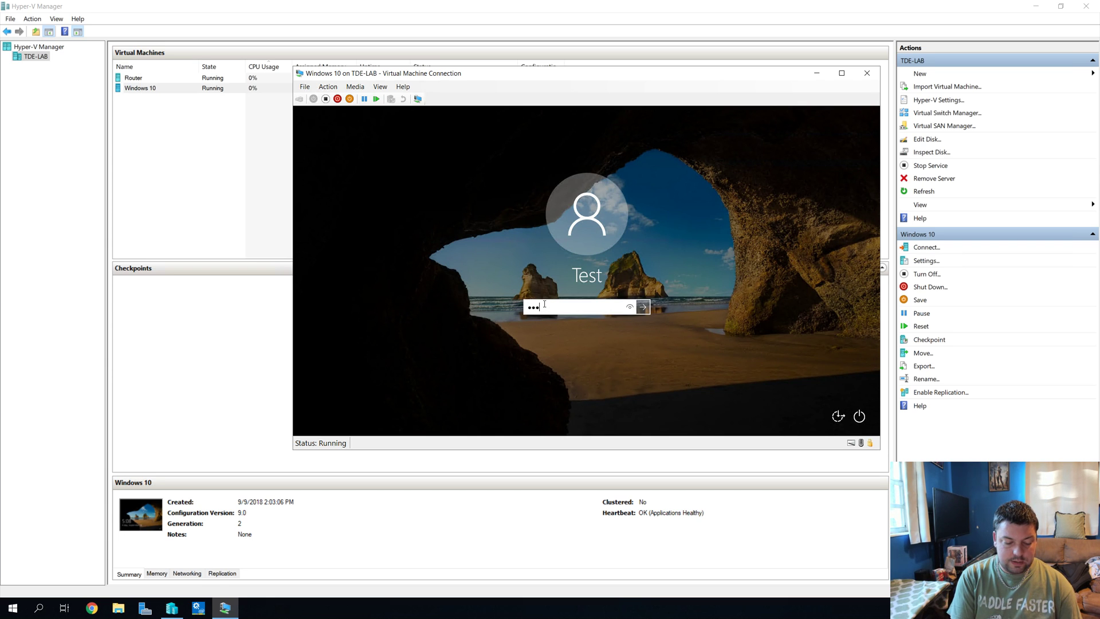
key(Return)
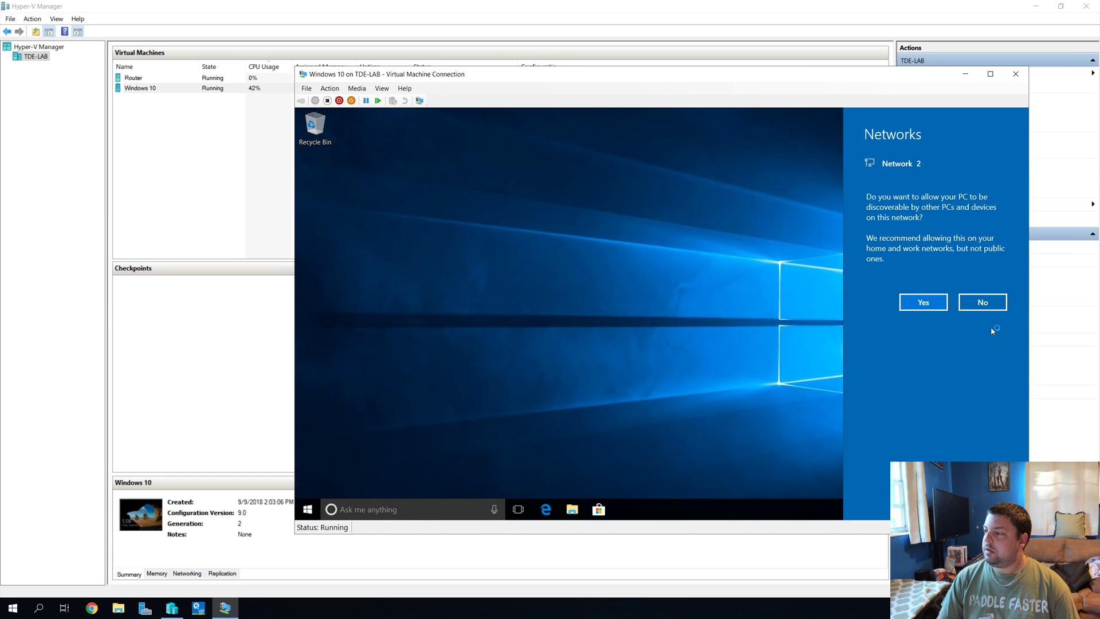
click(933, 308)
drag(721, 80, 560, 55)
mouse_move(785, 485)
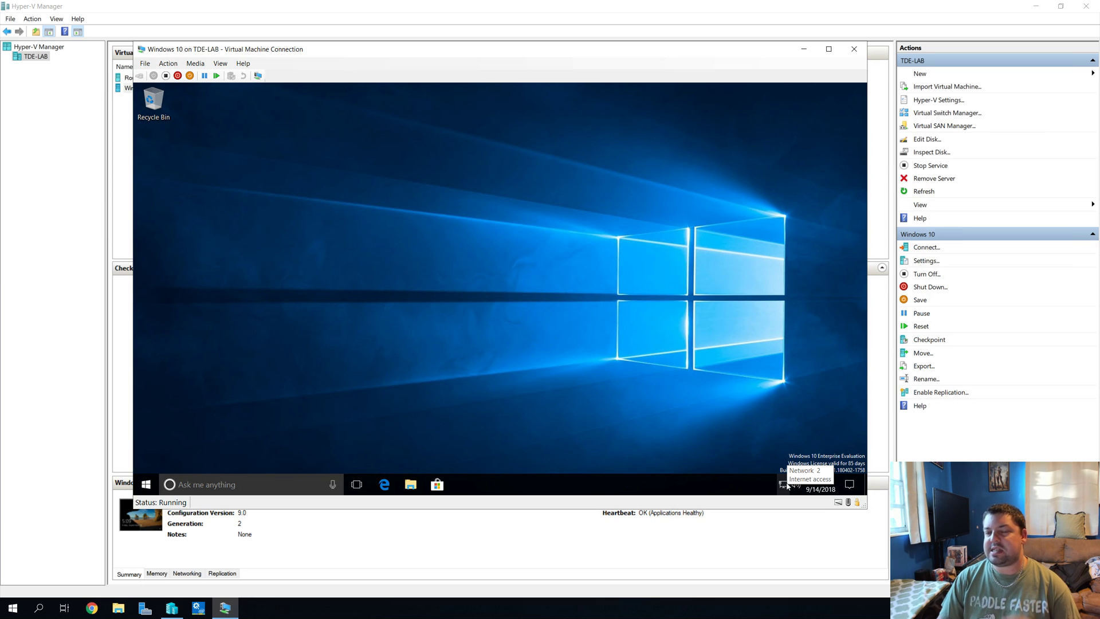
right_click(783, 486)
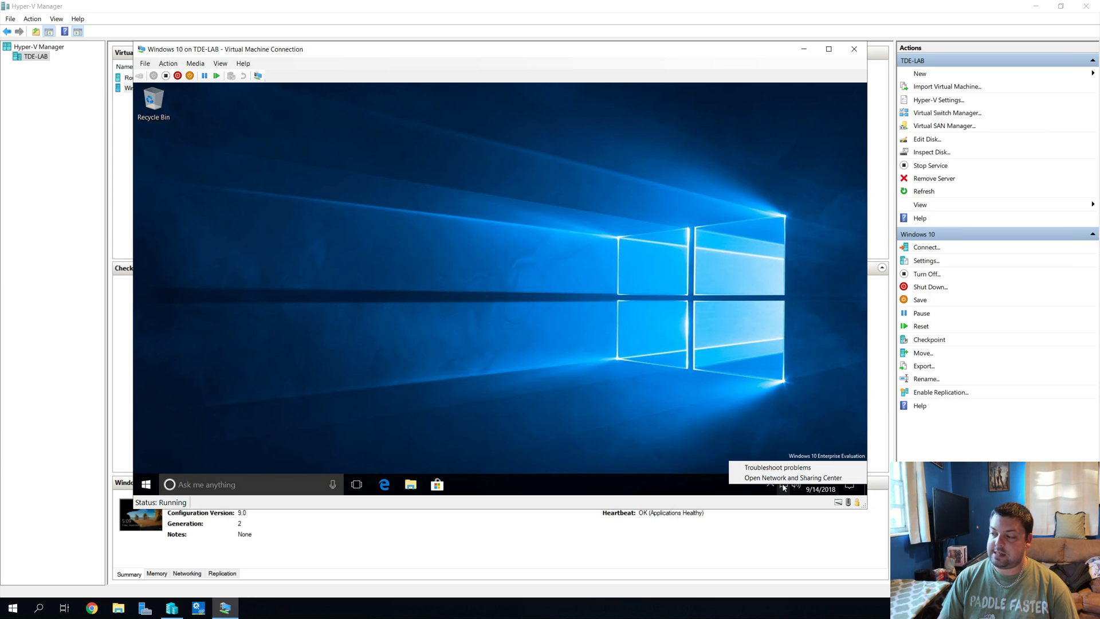
click(793, 477)
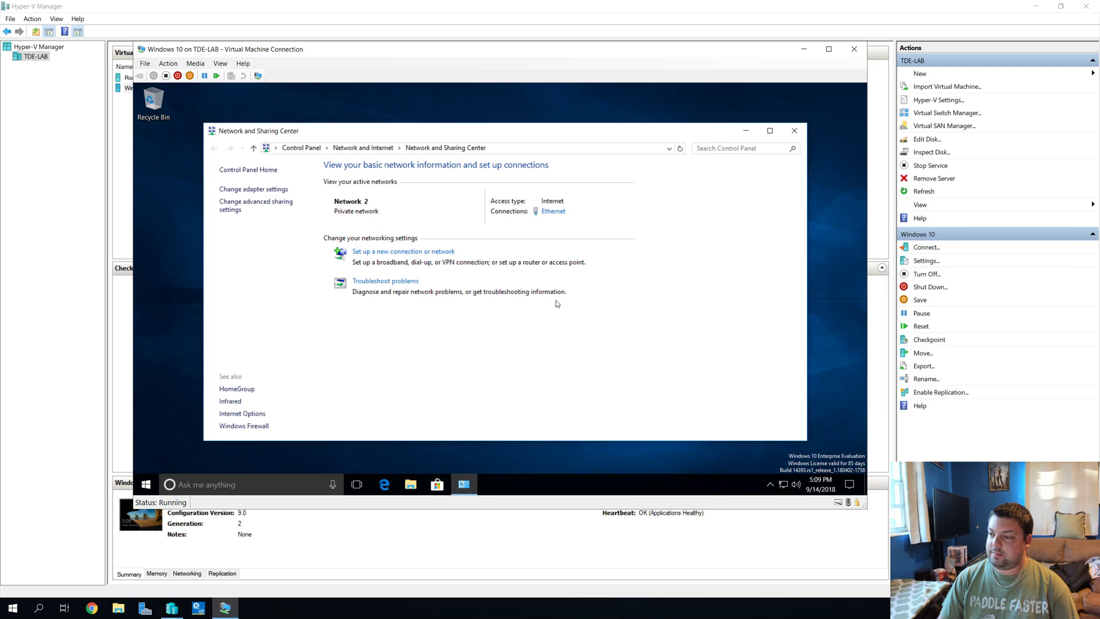
click(556, 217)
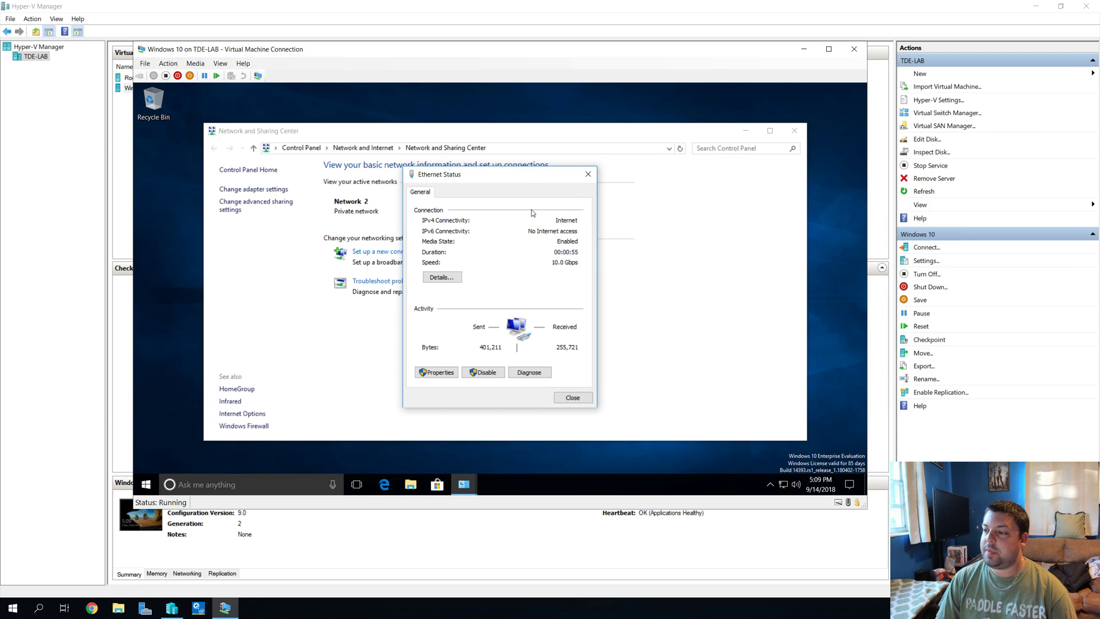
click(455, 277)
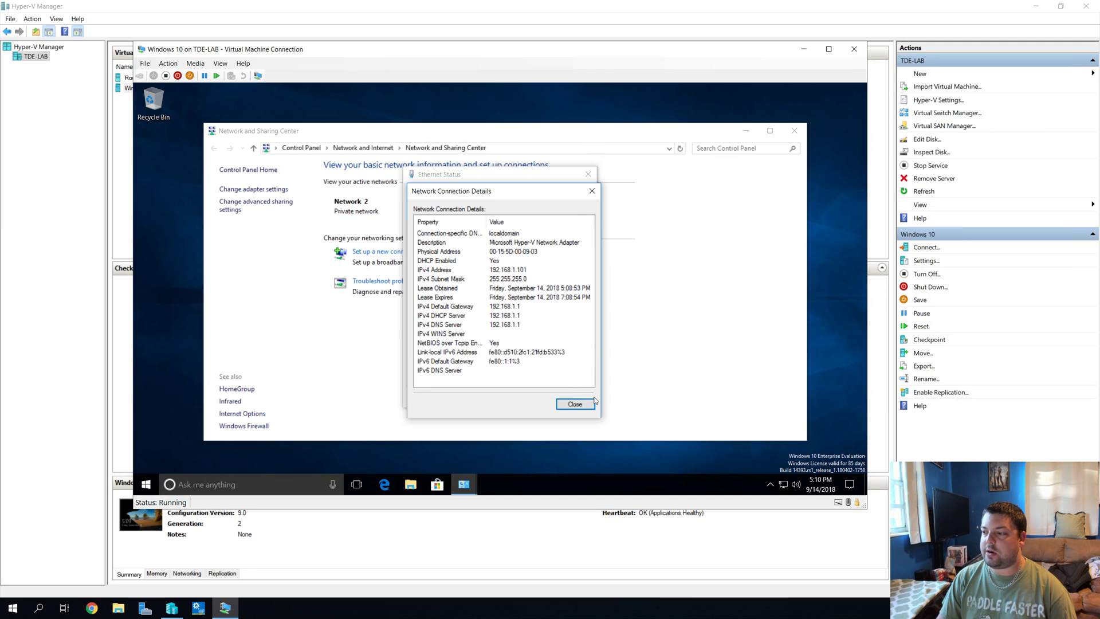
click(584, 403)
click(579, 396)
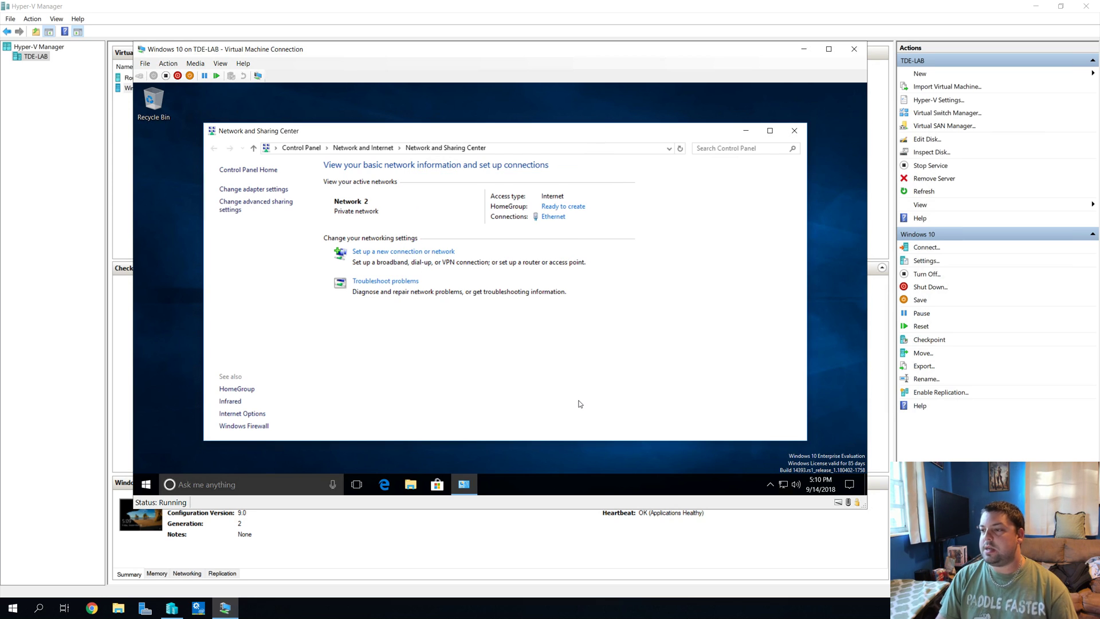
click(795, 131)
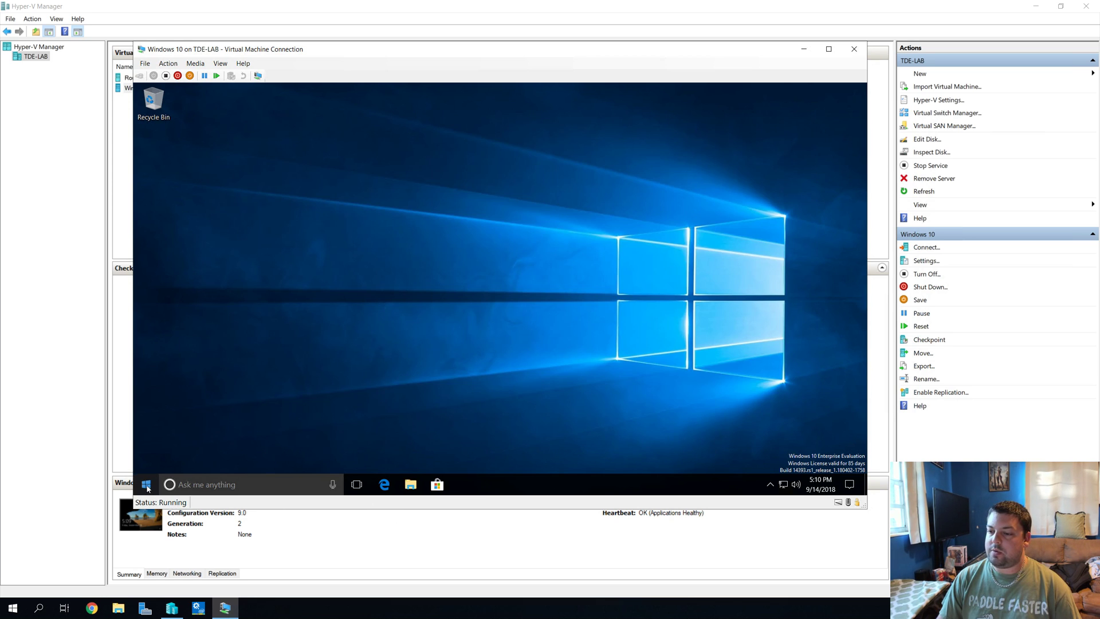
Step: Launch Internet Explorer in the VM and accept its recommended security and compatibility settings
click(146, 484)
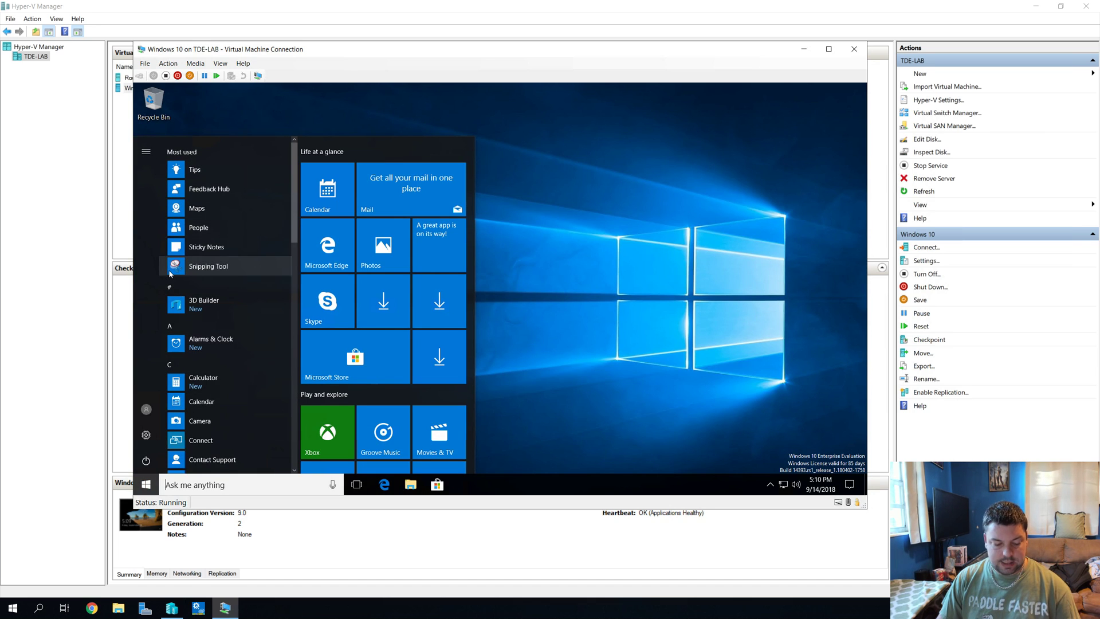
text(inter)
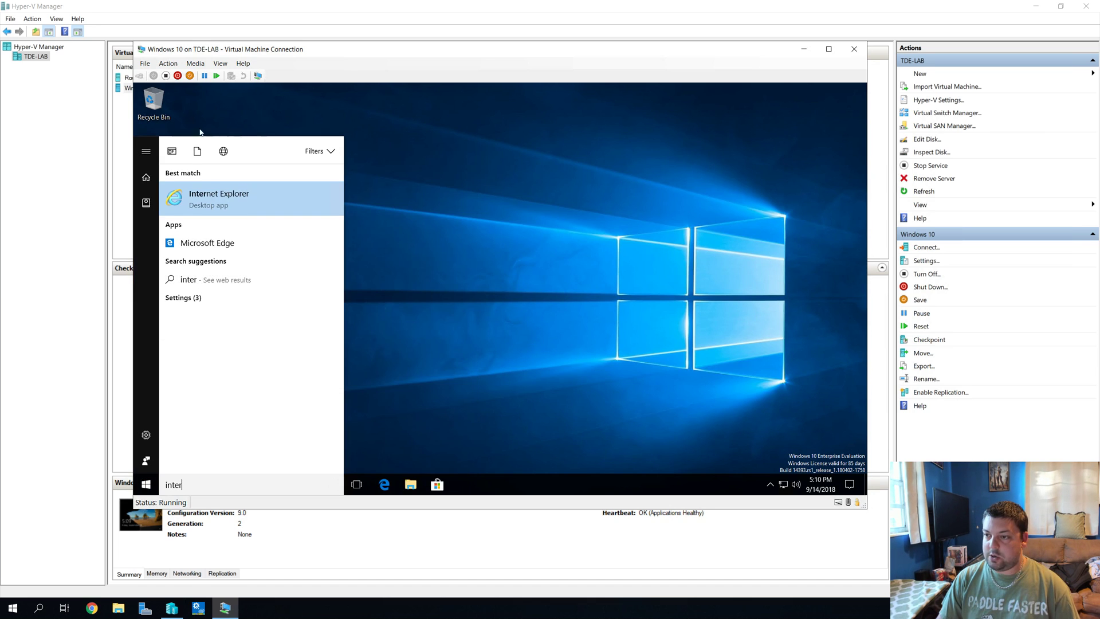
click(259, 204)
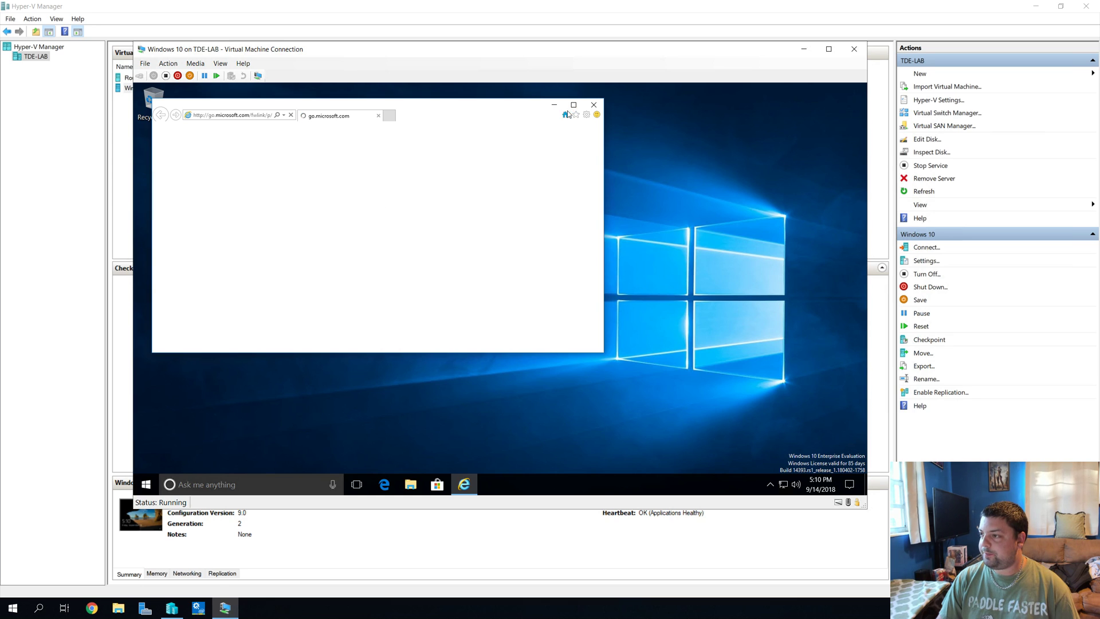
double_click(260, 102)
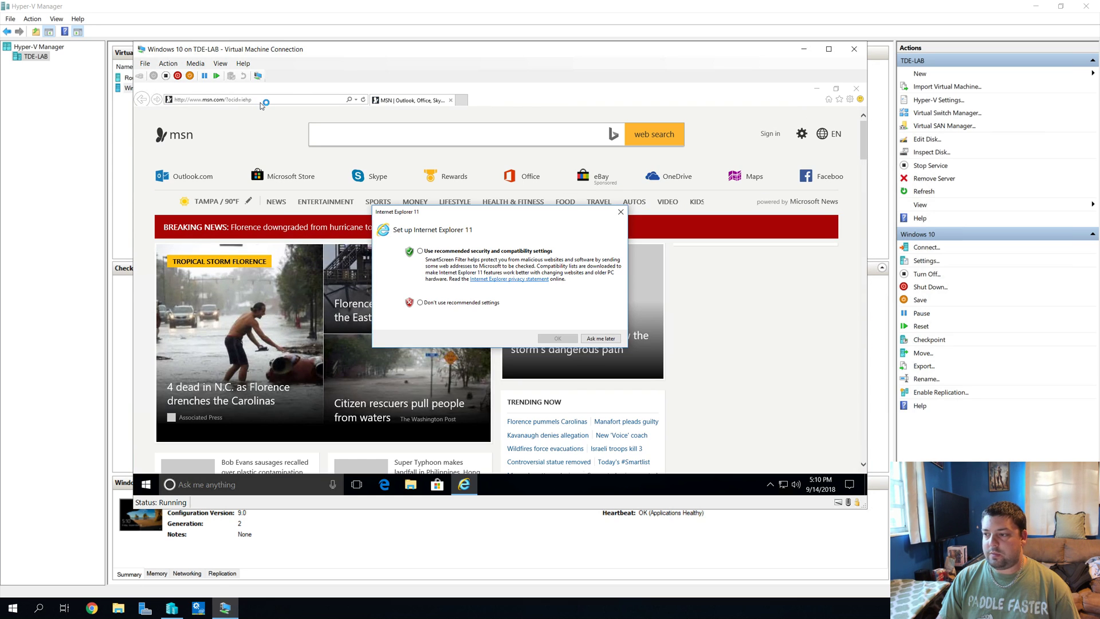
click(440, 252)
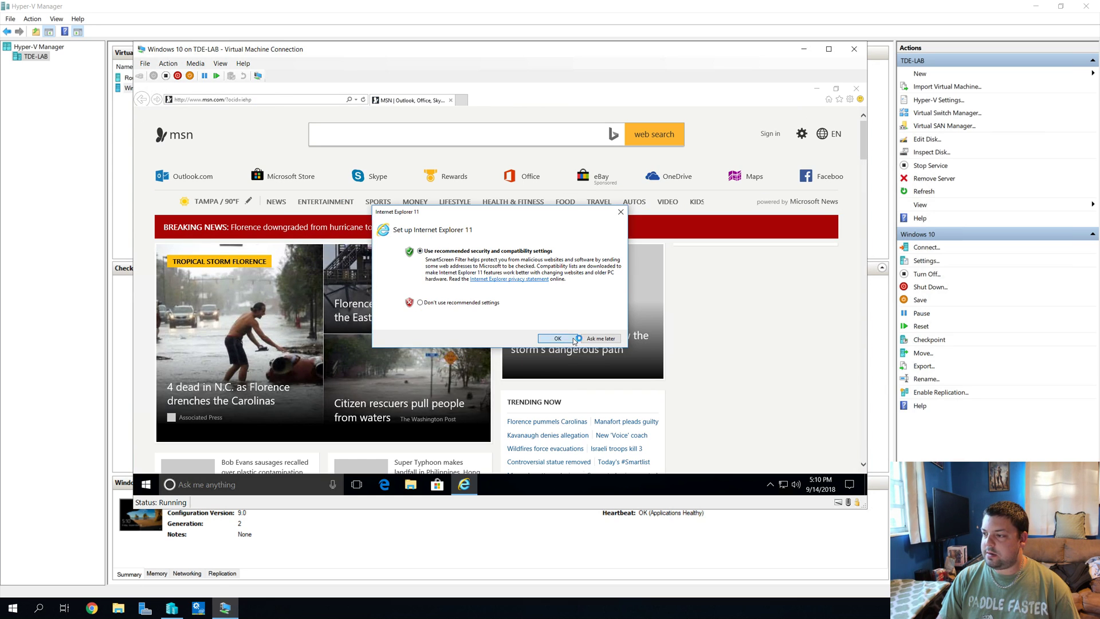
click(557, 338)
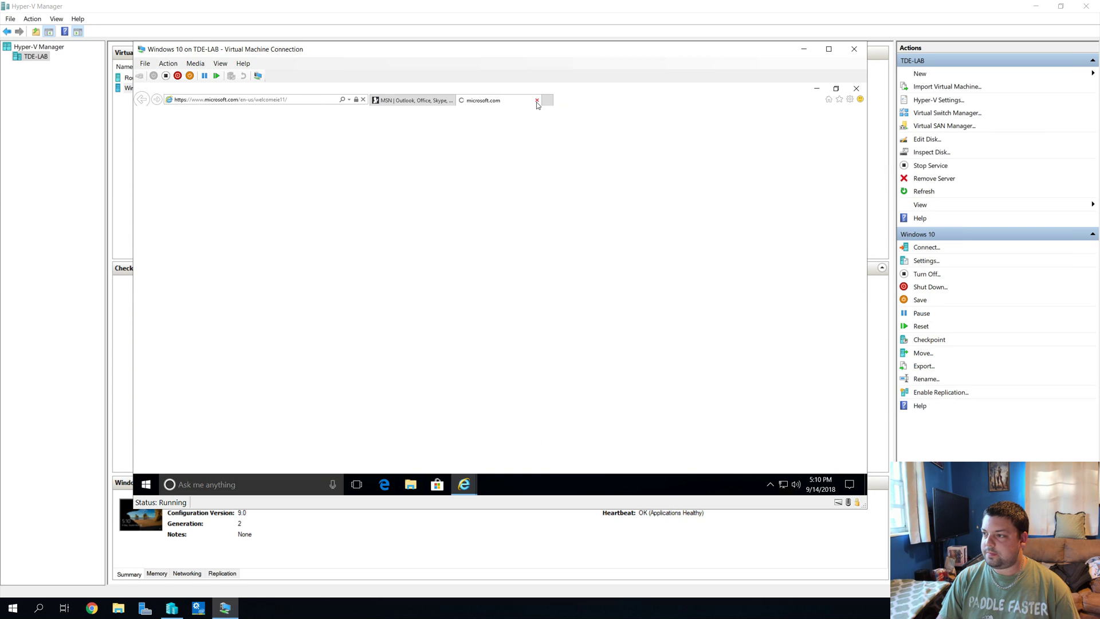
Step: Close the welcome tab, browse to speedtest from the address bar, and reload the page
click(536, 100)
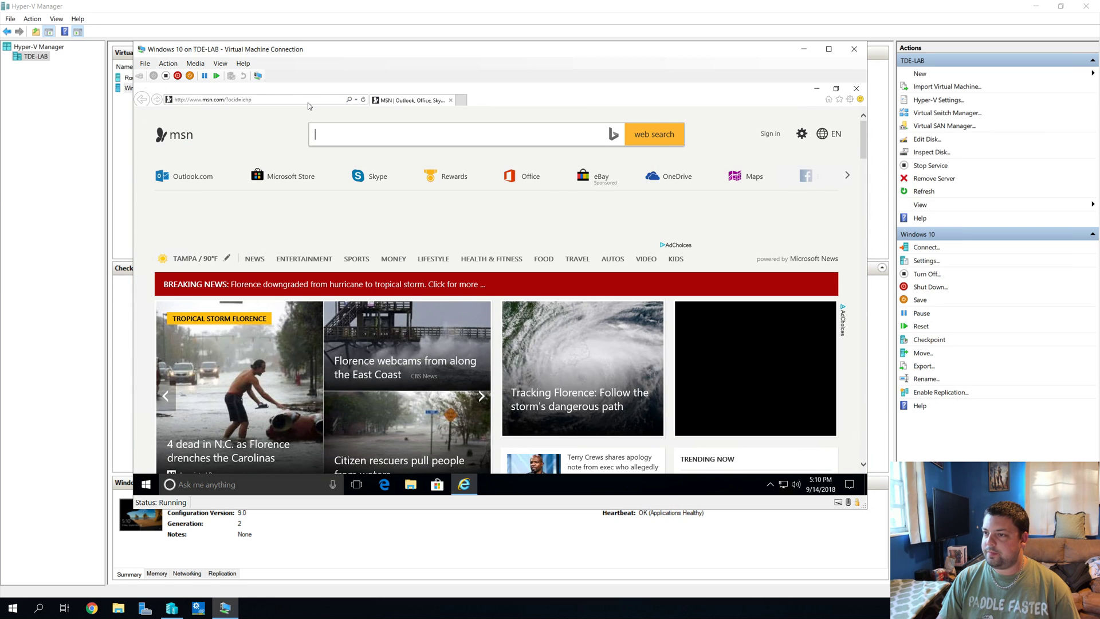
click(308, 102)
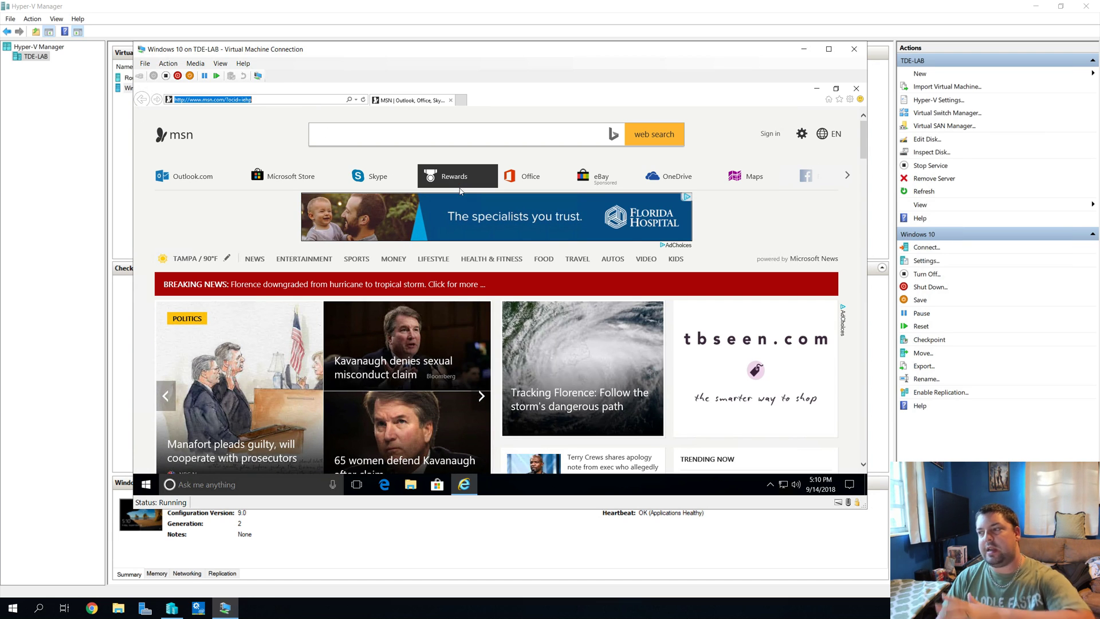
mouse_move(459, 188)
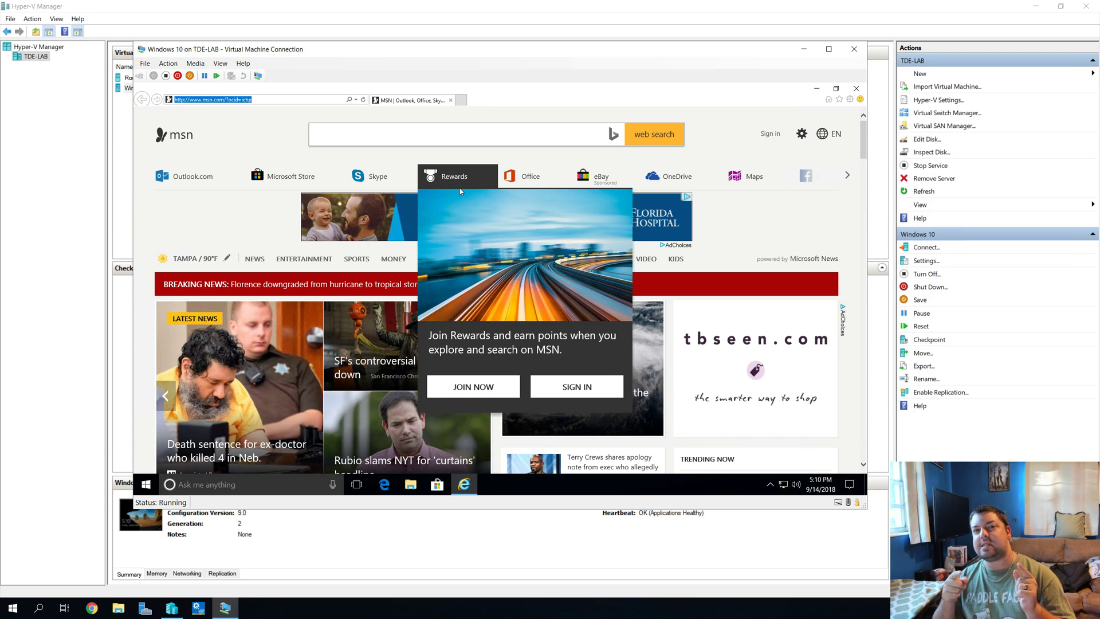
text(speedtest.net)
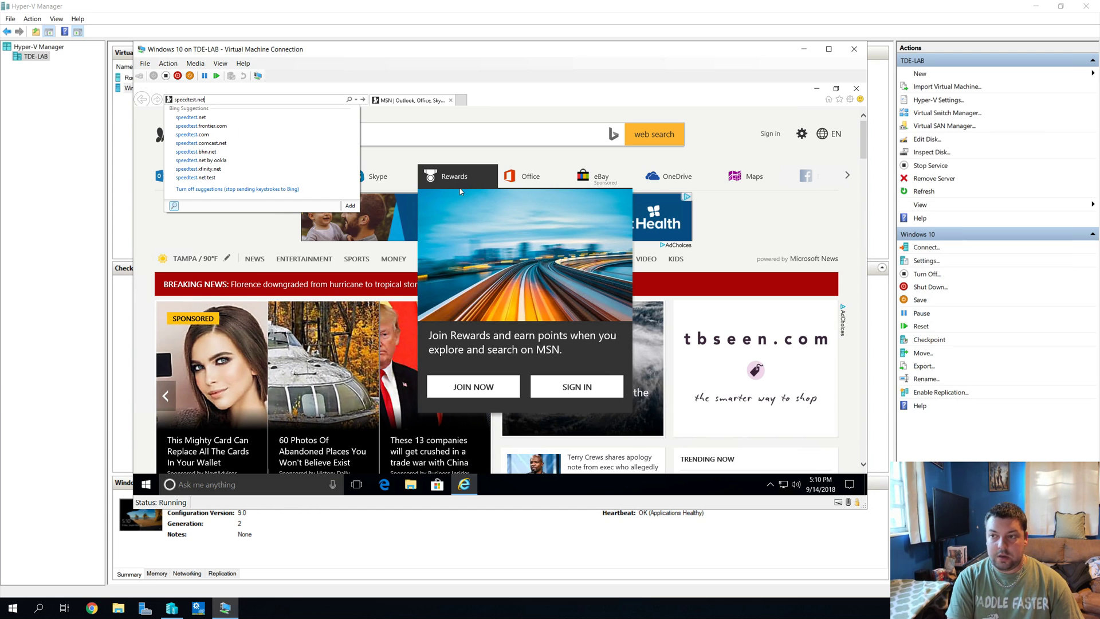
key(Return)
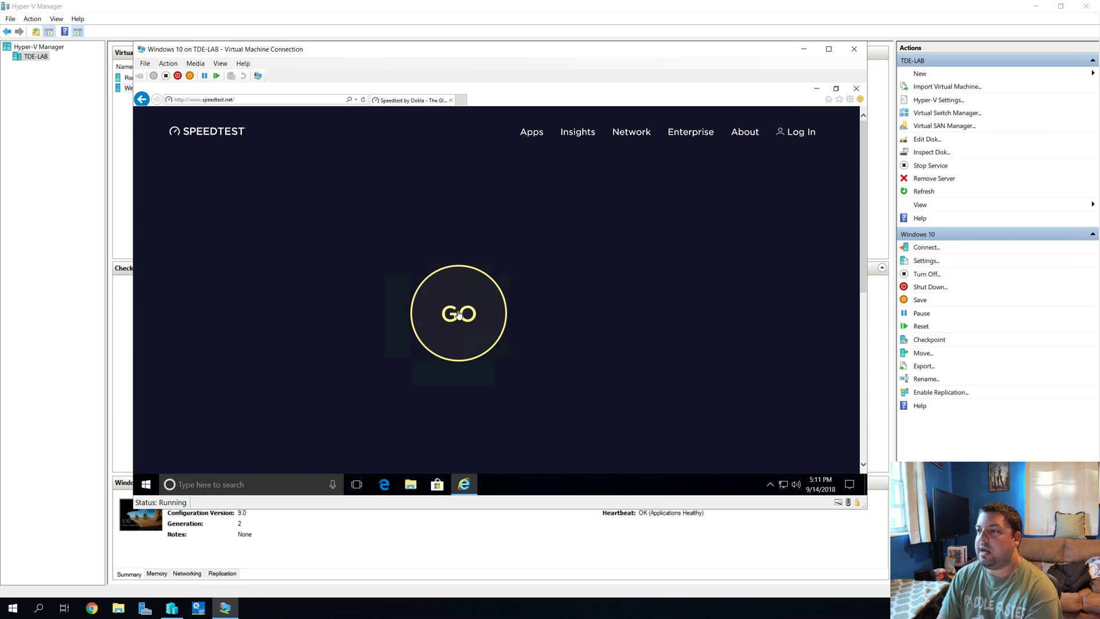
scroll(613, 341, down, 6)
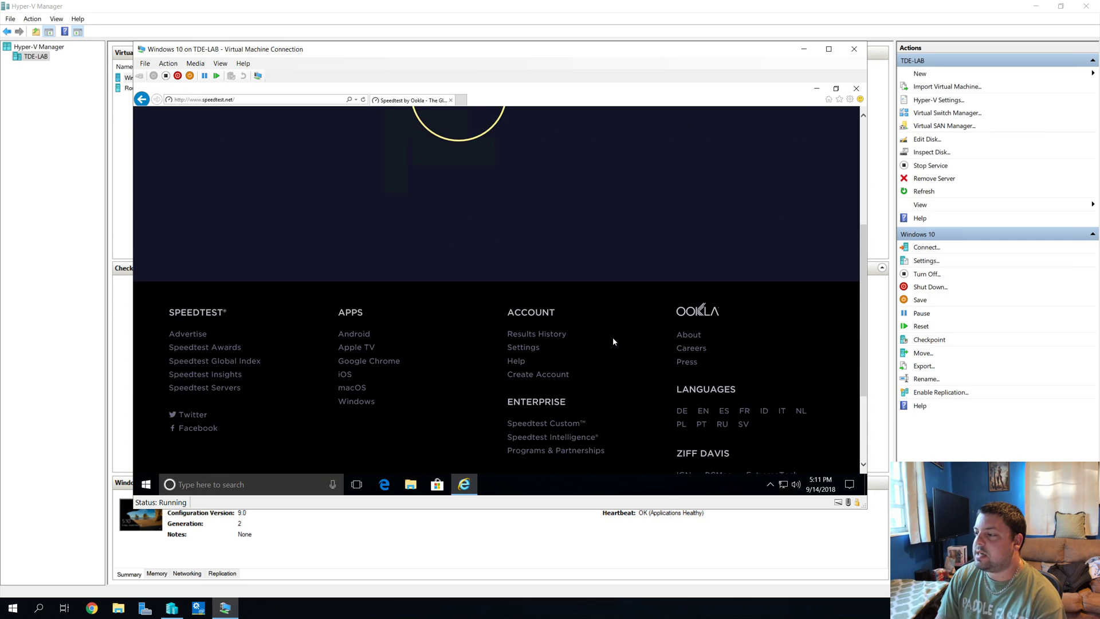
scroll(613, 341, up, 6)
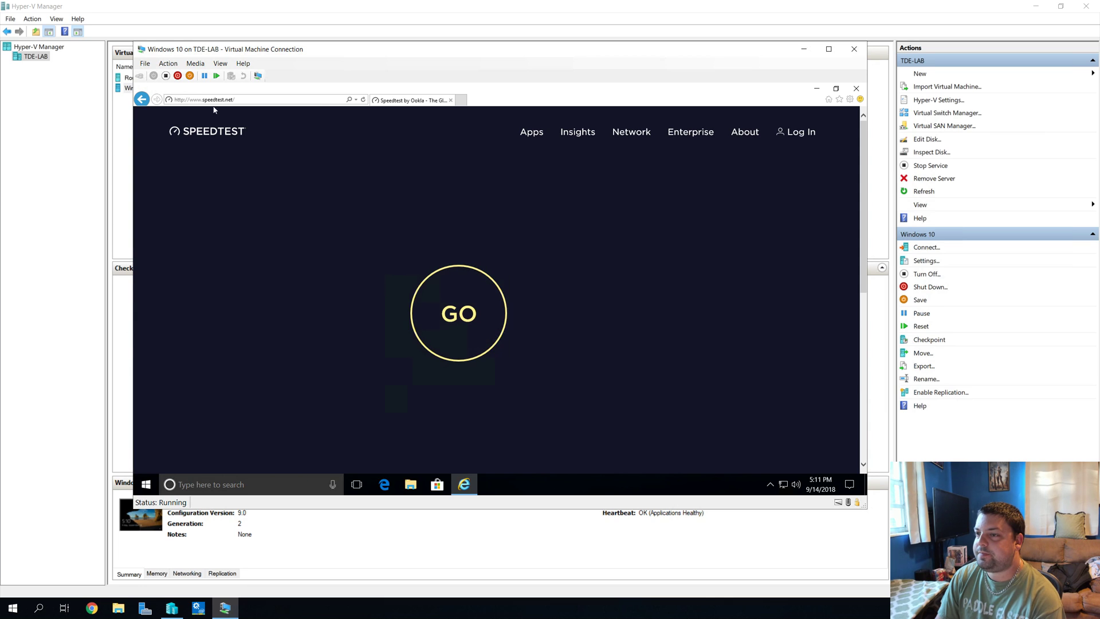
click(363, 100)
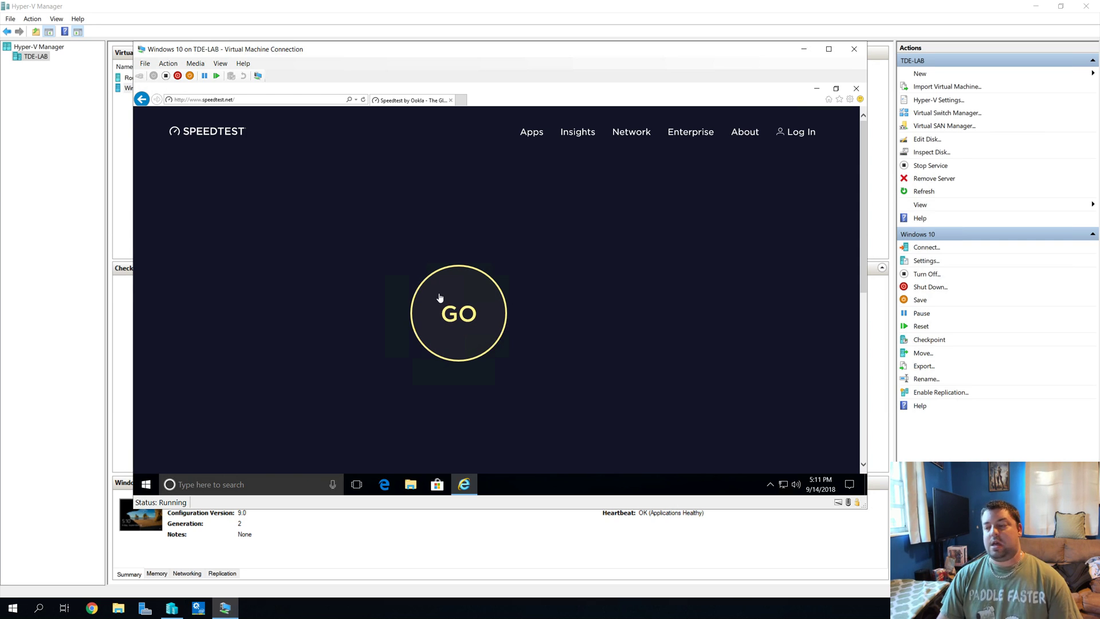
Step: Close Internet Explorer and load speedtest.net in Microsoft Edge after closing its extra Start tab
click(856, 88)
click(384, 484)
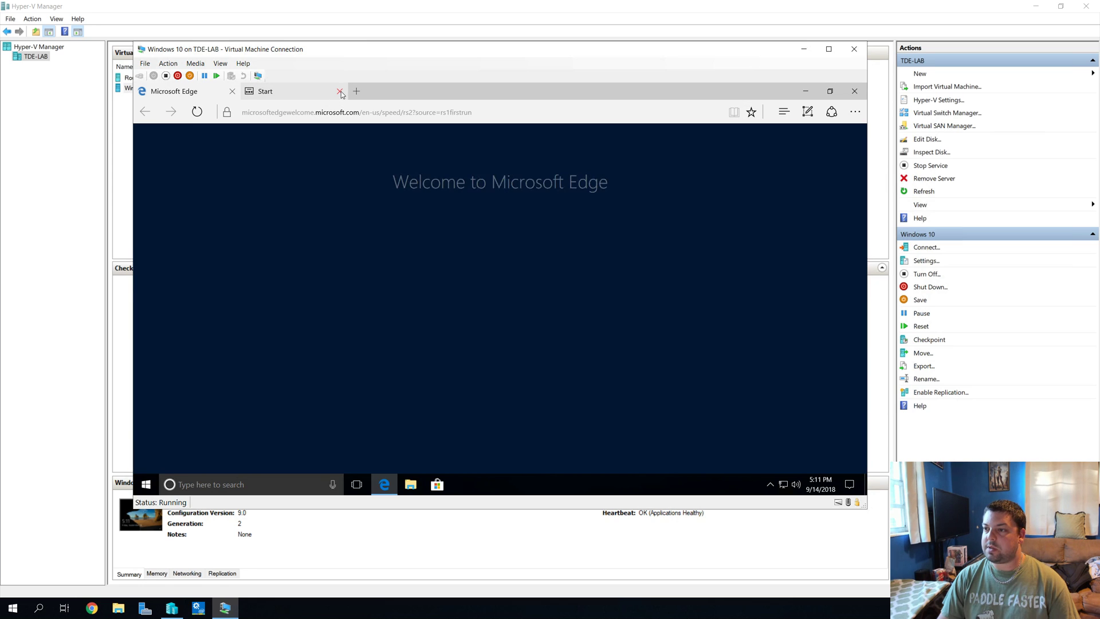
click(339, 92)
click(299, 113)
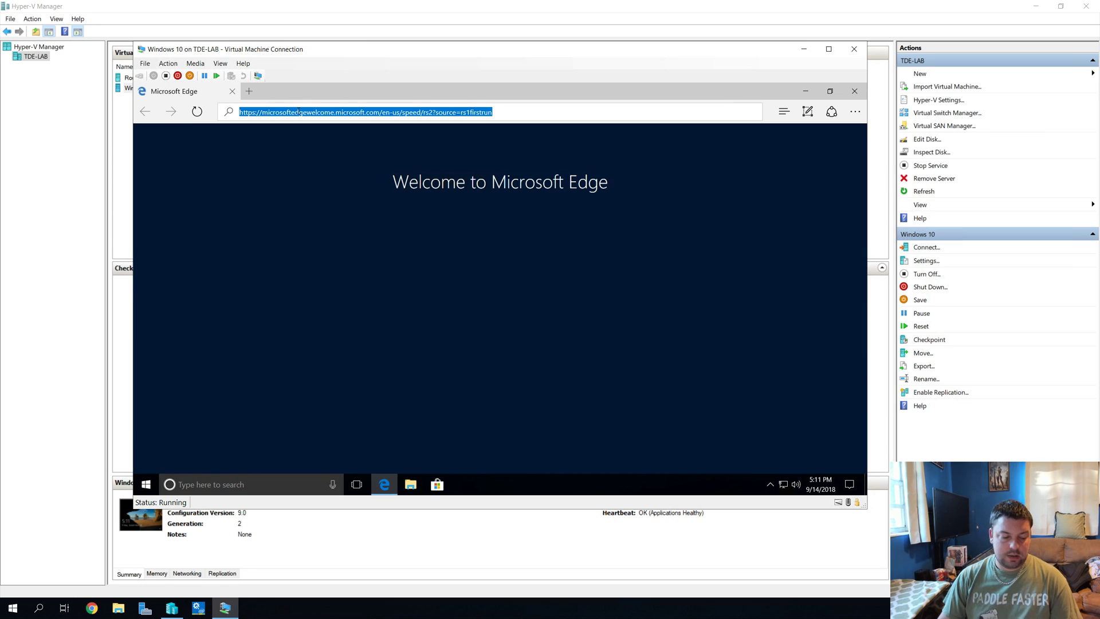
key(BackSpace)
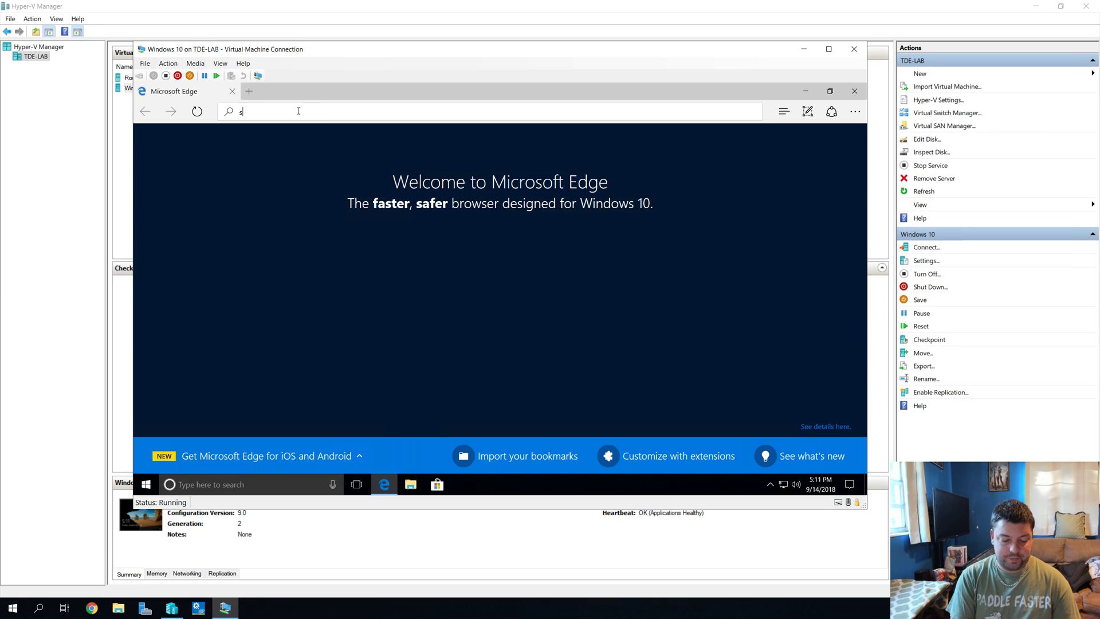
text(speedtest.)
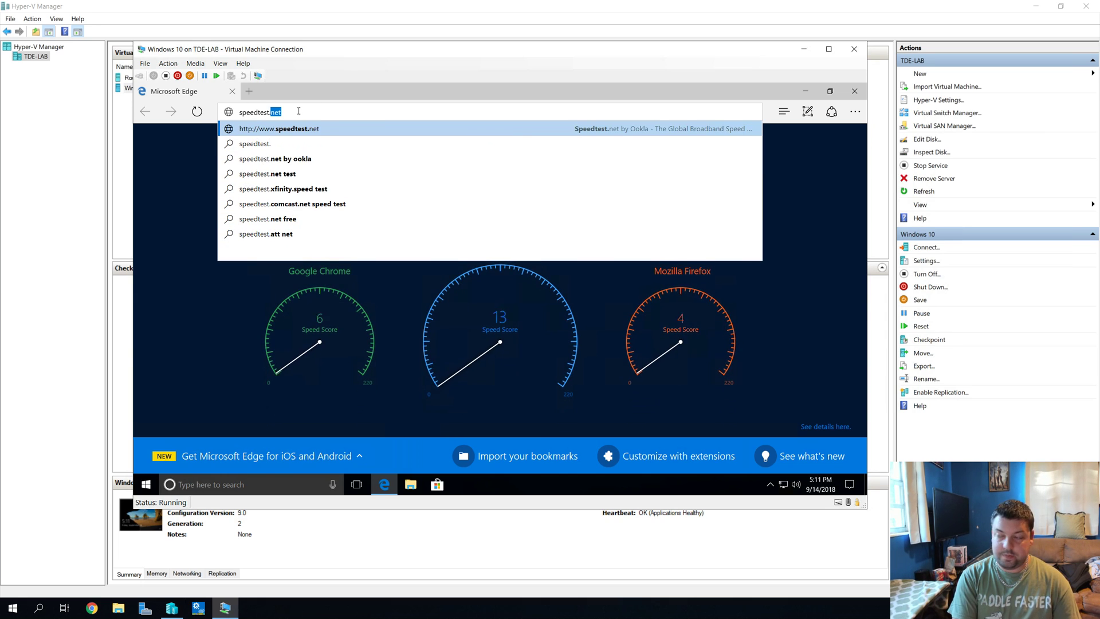
text(net)
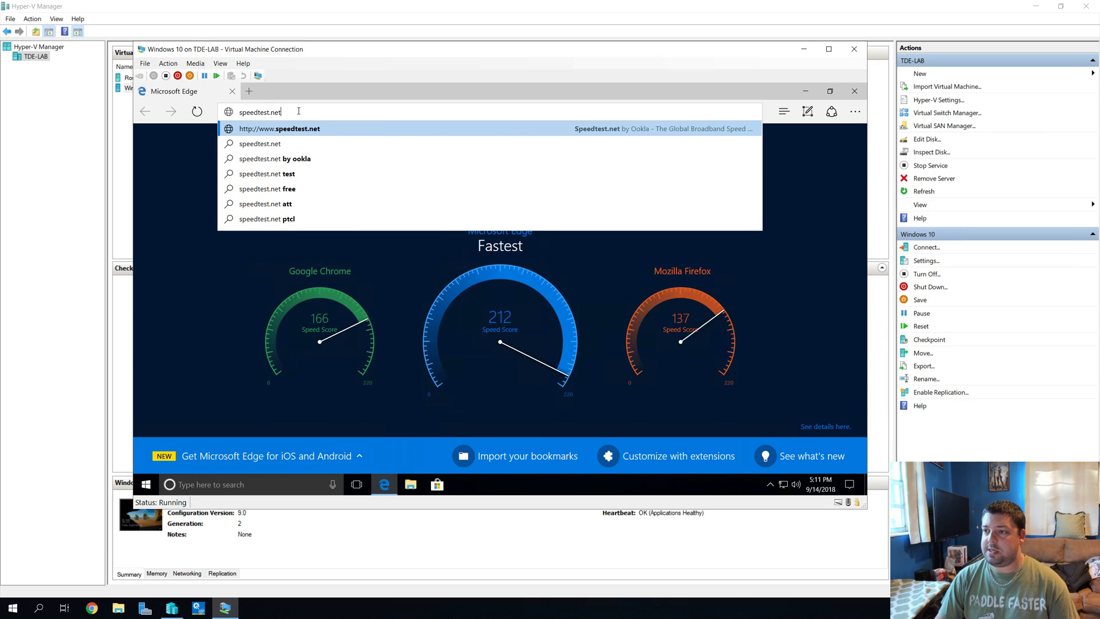
key(Return)
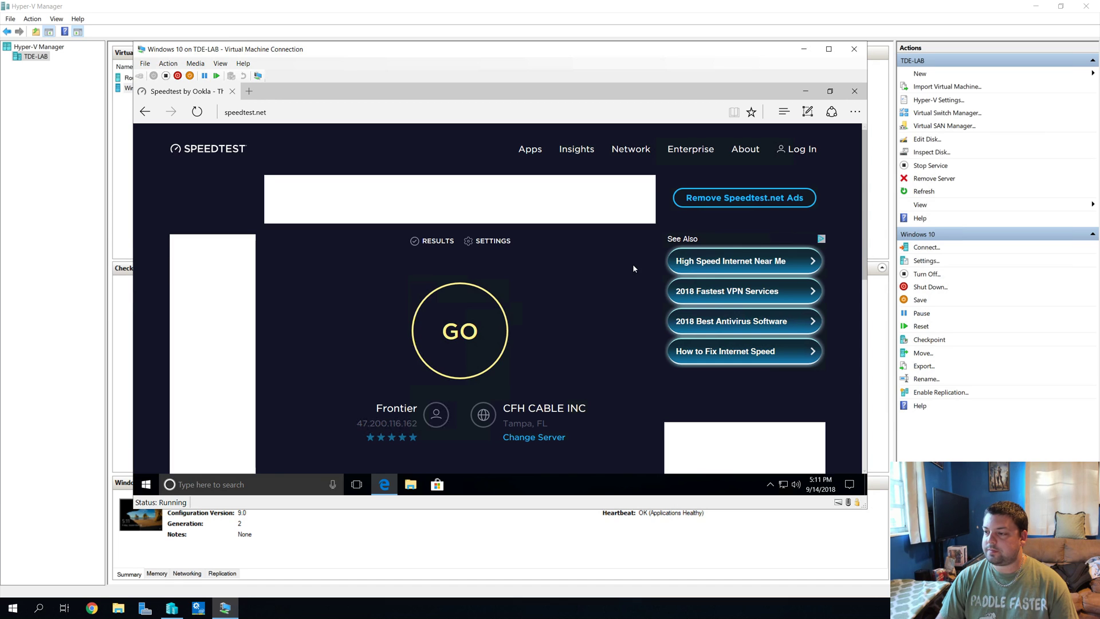
scroll(628, 268, down, 1)
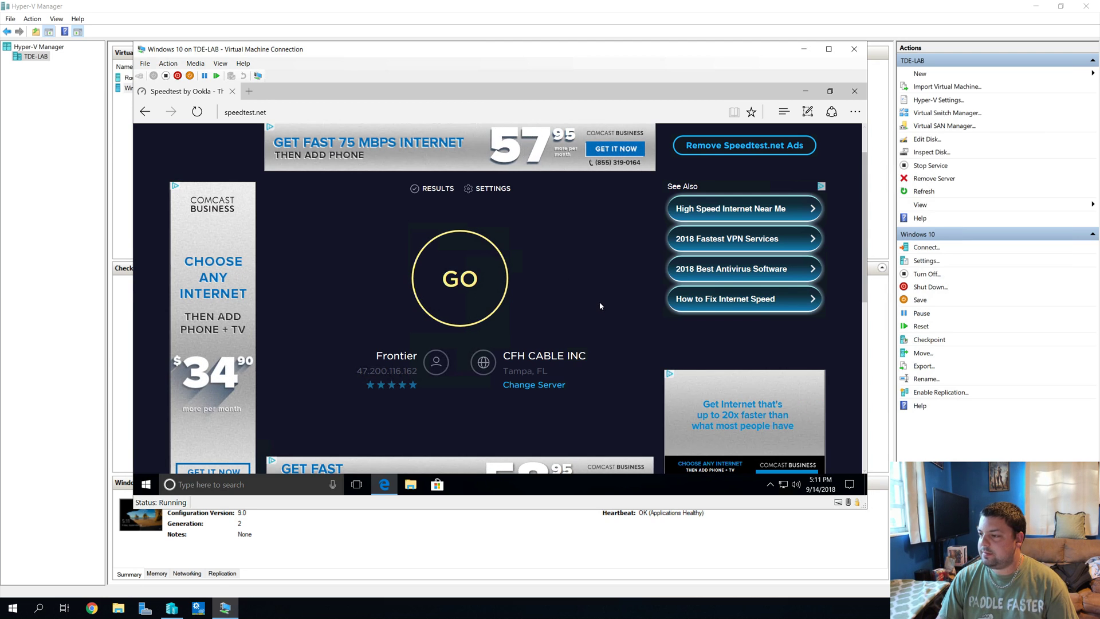
Step: Run the speed test (13 ms, 150.45 down, 163.27 up Mbps), dismiss the promo, and close Edge
click(482, 278)
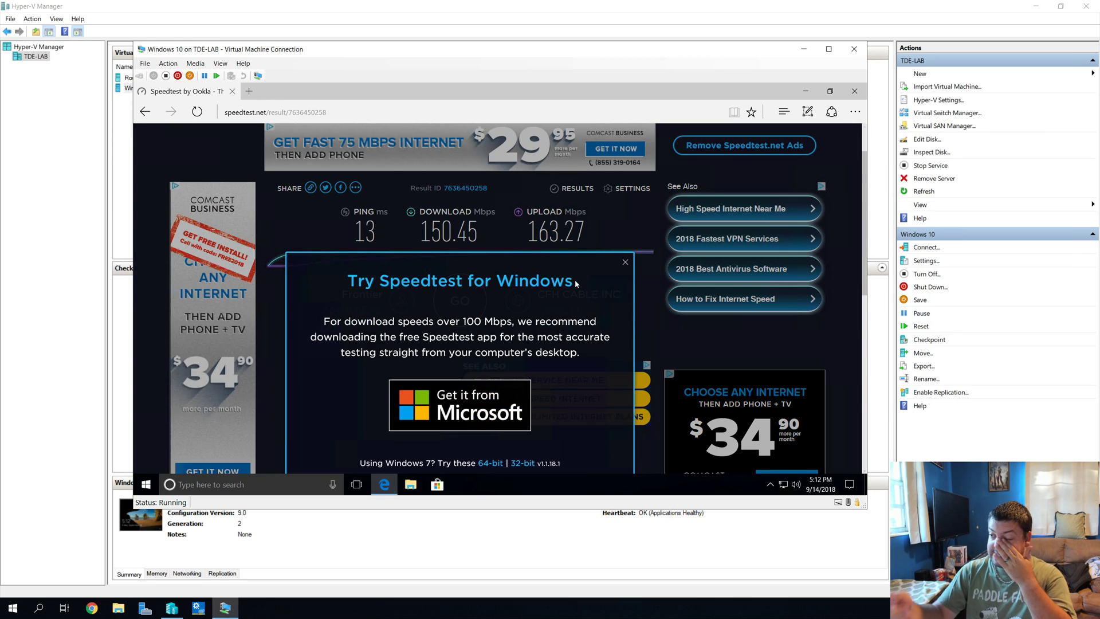
click(626, 265)
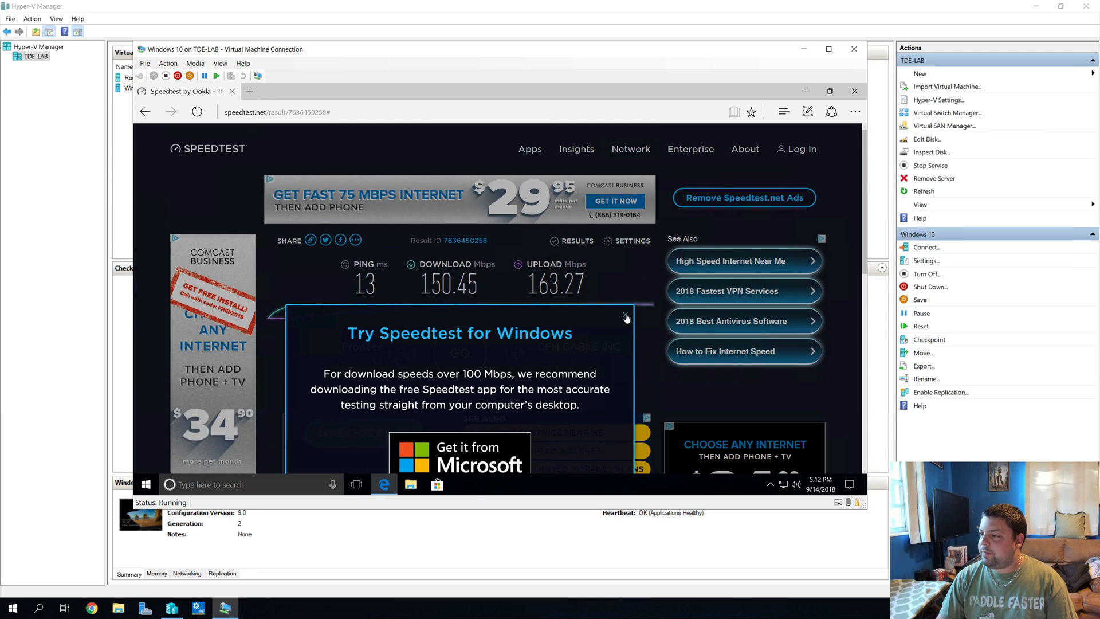
scroll(654, 268, down, 1)
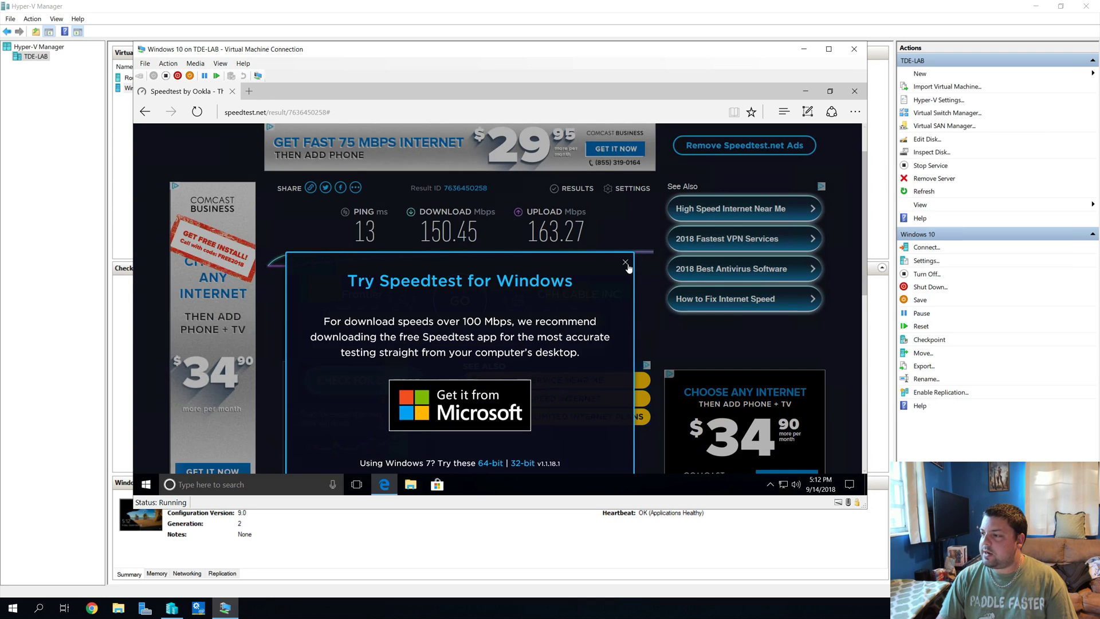
click(625, 263)
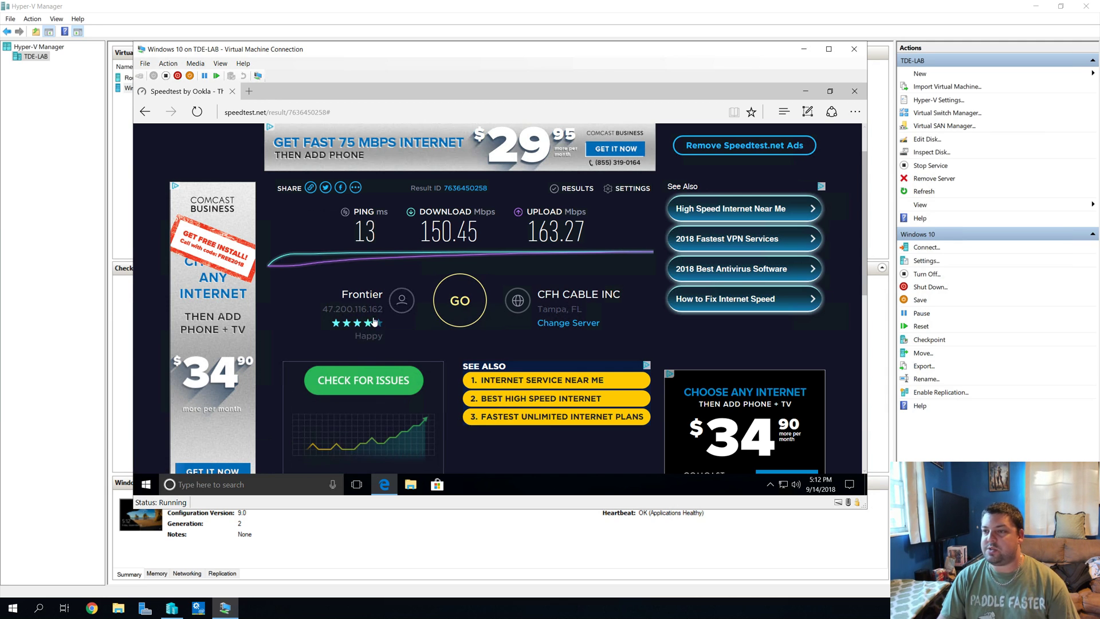
click(854, 91)
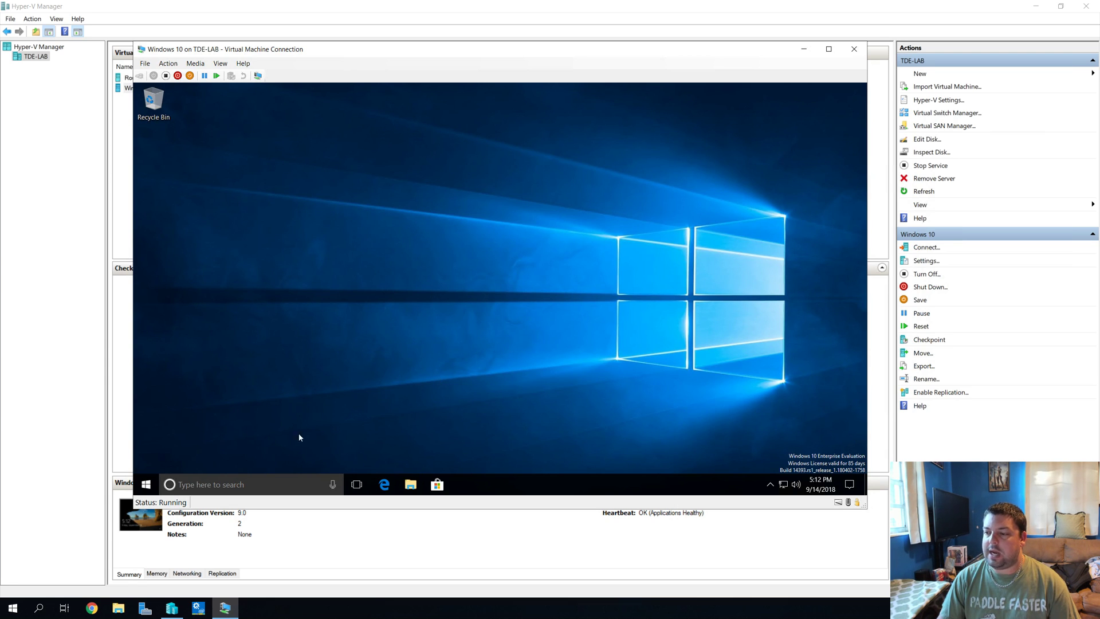
Step: Reopen Edge in the VM and load 192.168.1.1 from the address bar
click(384, 483)
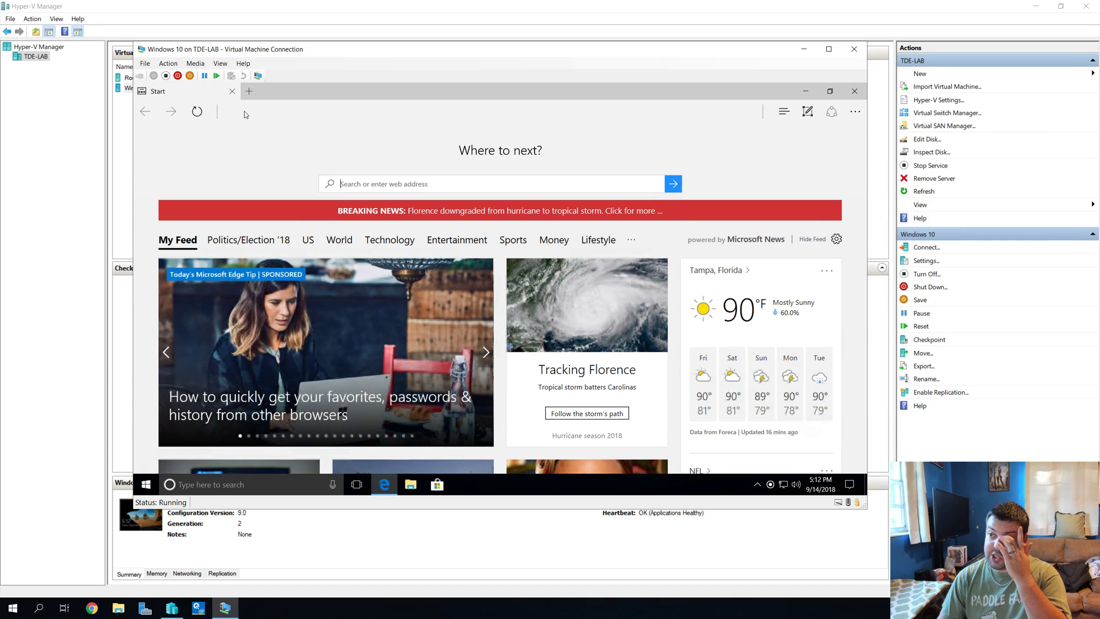
click(244, 111)
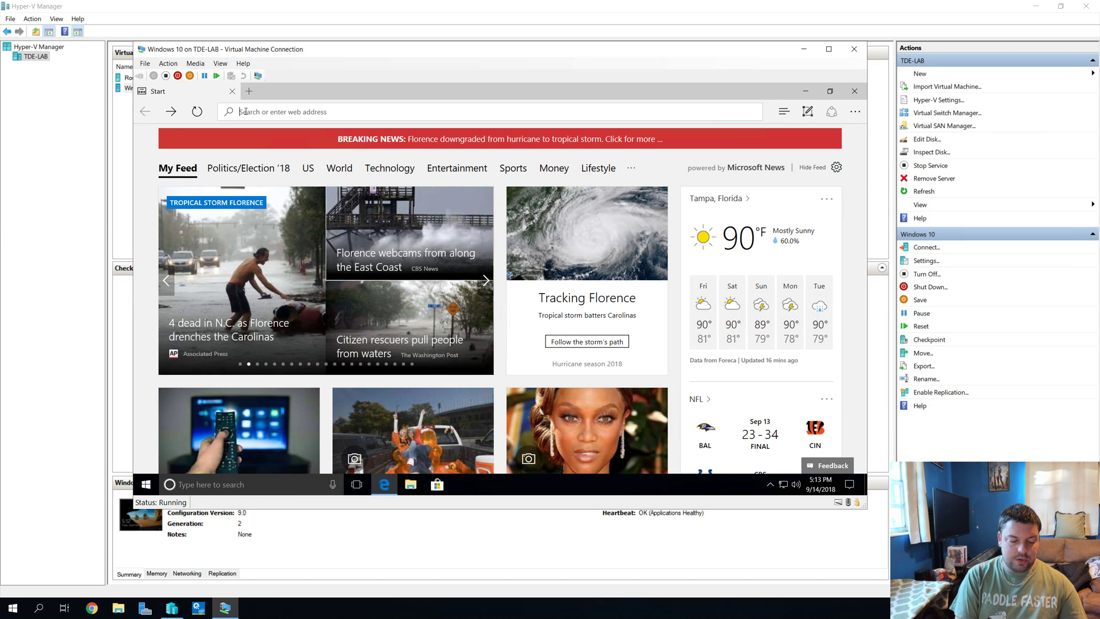
text(h)
key(BackSpace)
key(BackSpace)
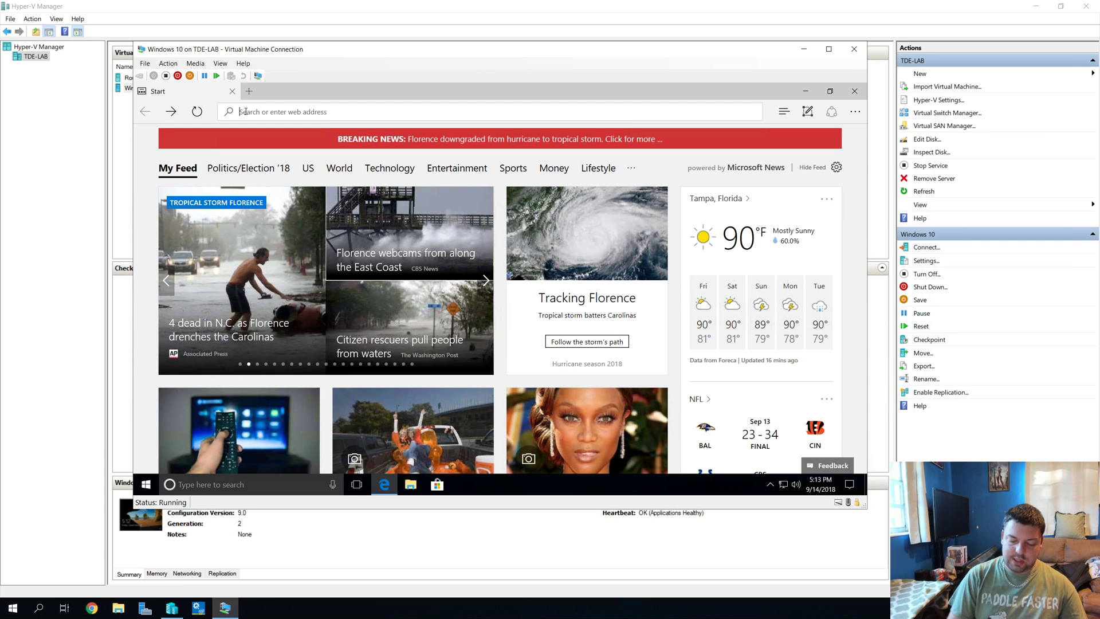
text(192.168.)
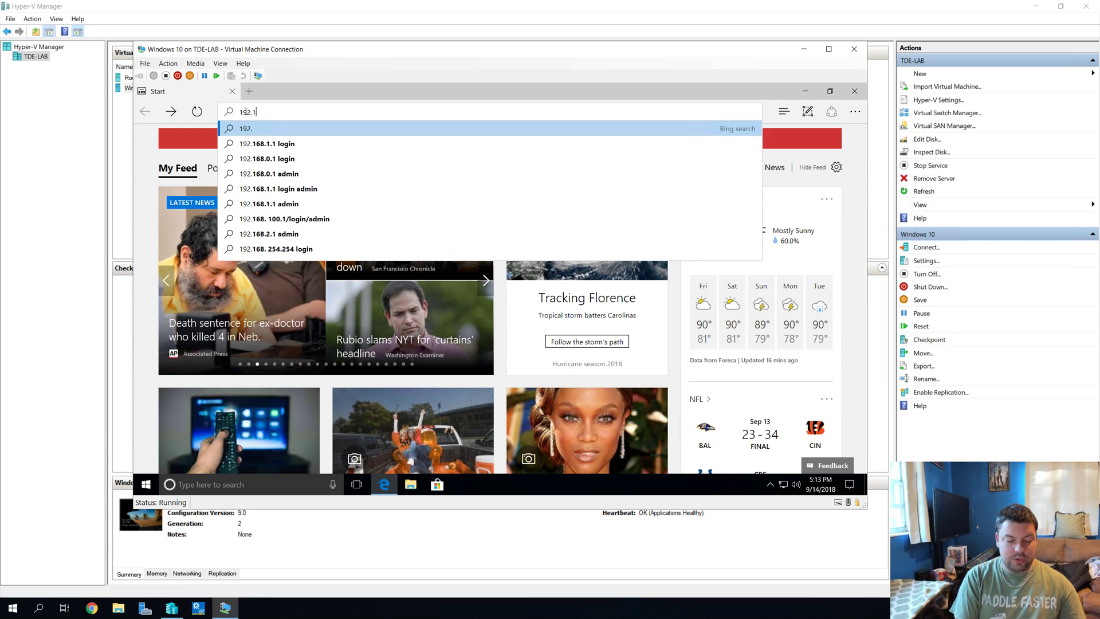
text(1.1)
key(Return)
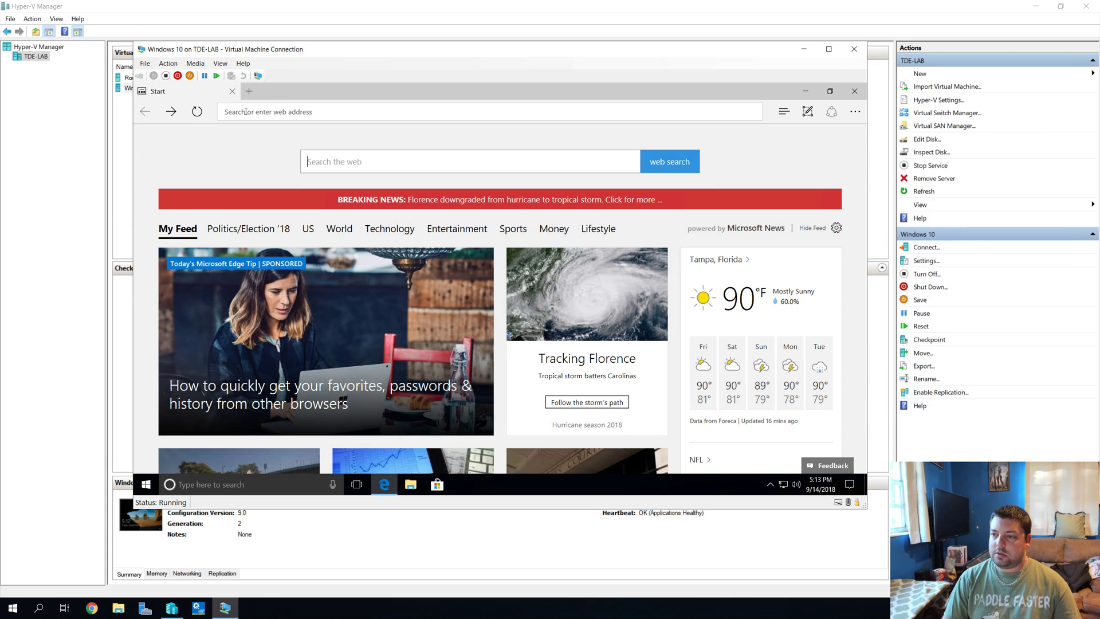
click(273, 113)
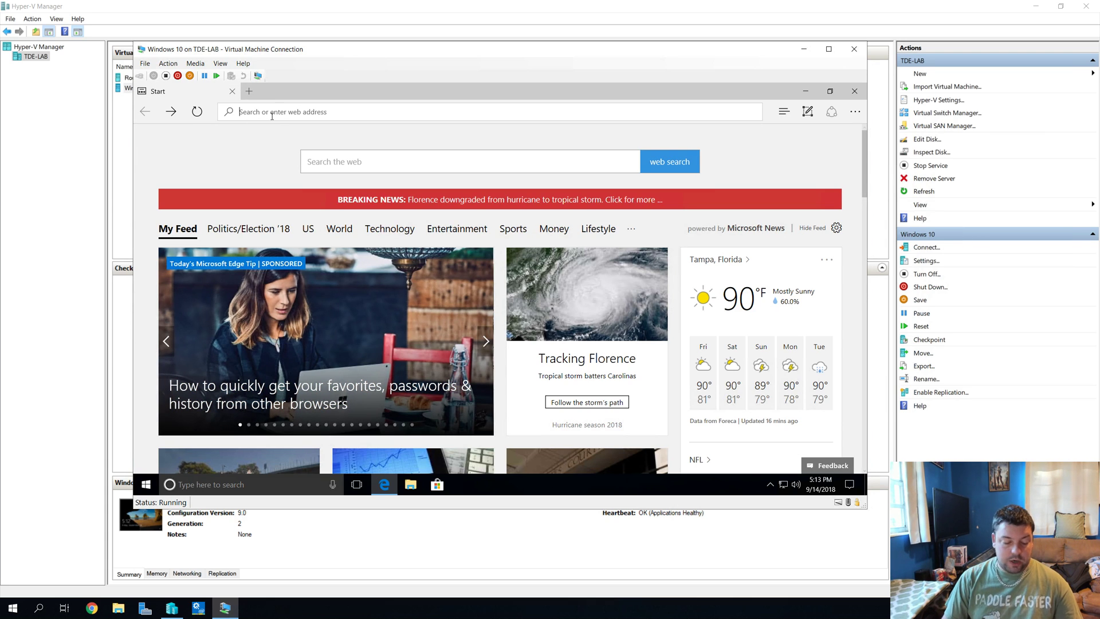
text(https://)
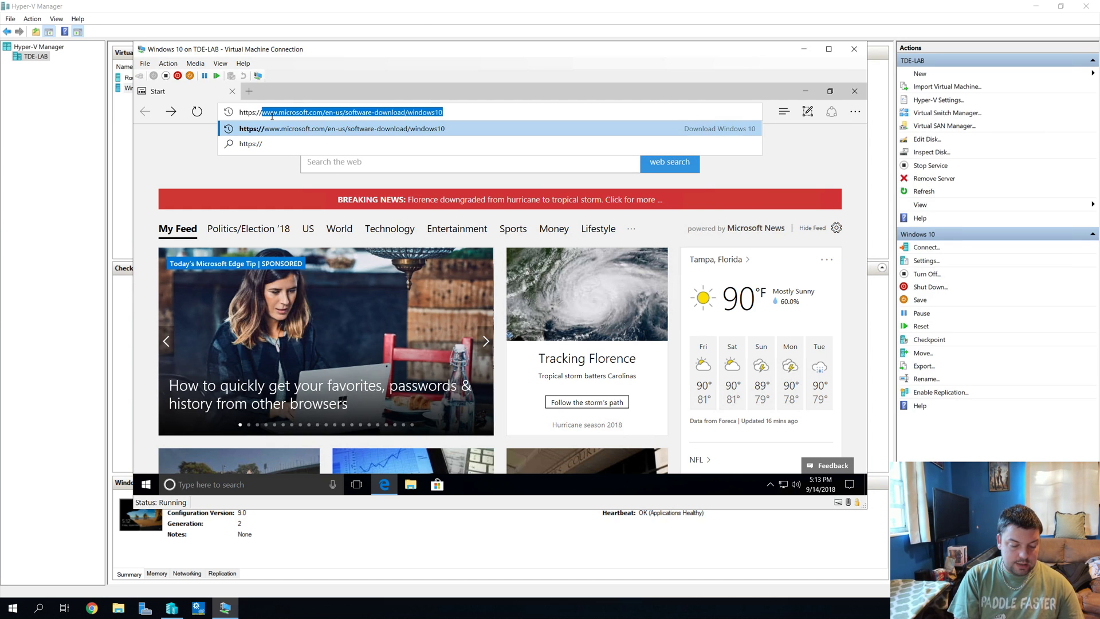
text(192.168.1.1)
key(Return)
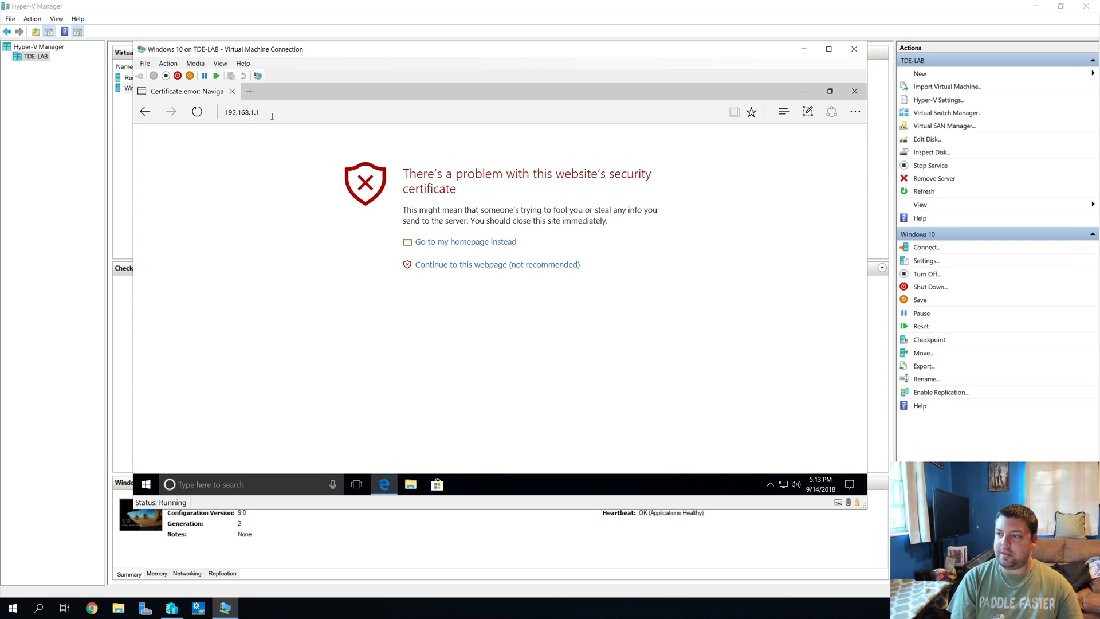
Step: Continue past the certificate warning and sign in as root with the default password
click(430, 265)
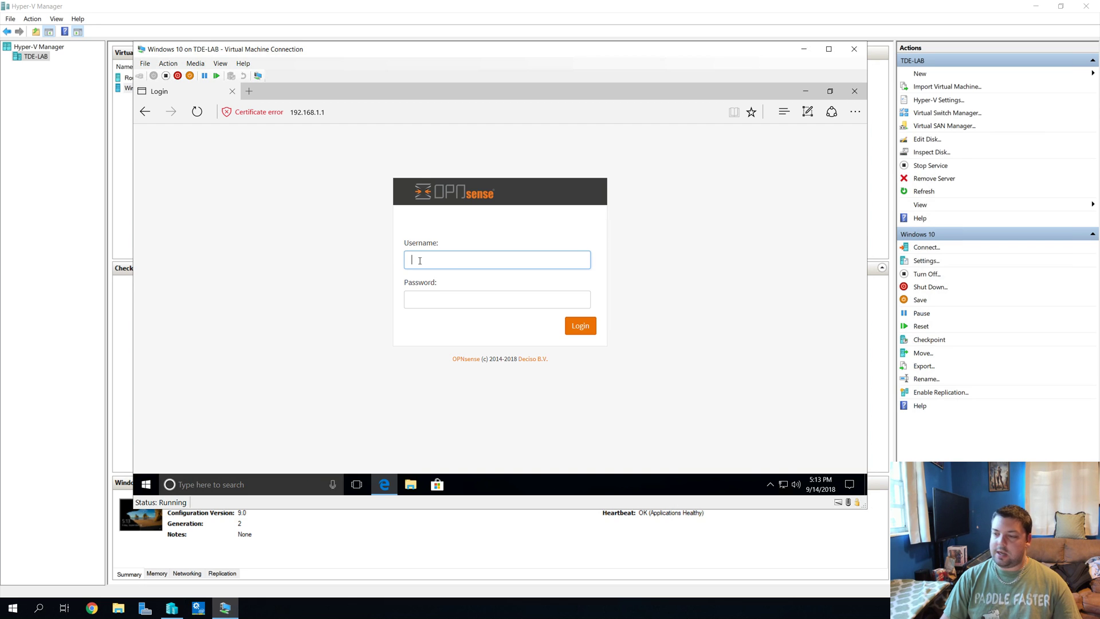
text(root)
key(Tab)
text(opnsense)
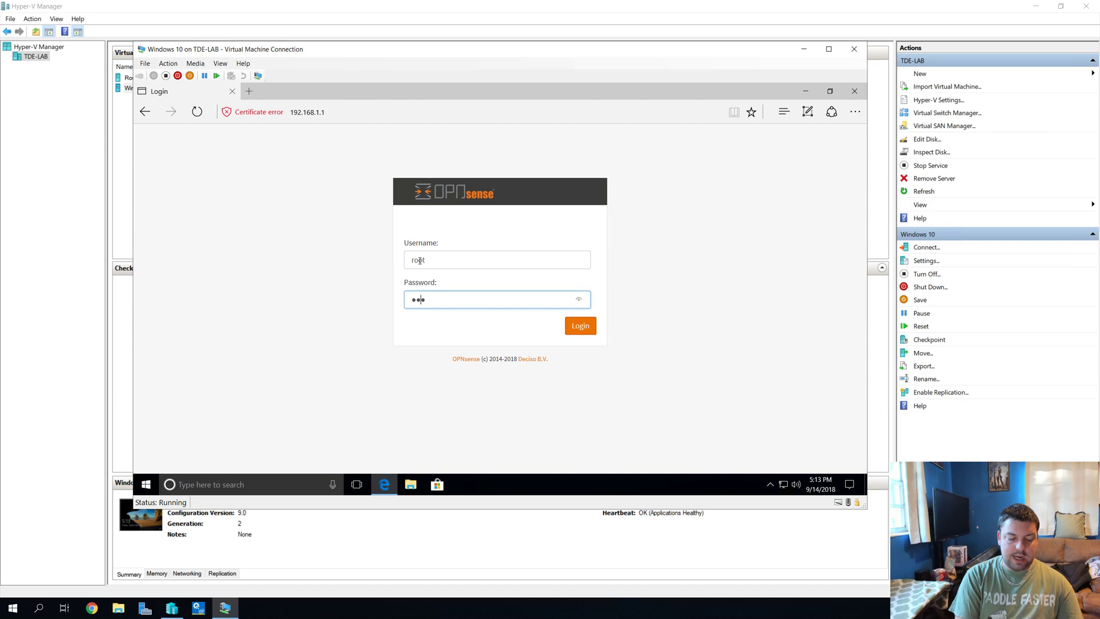
key(Return)
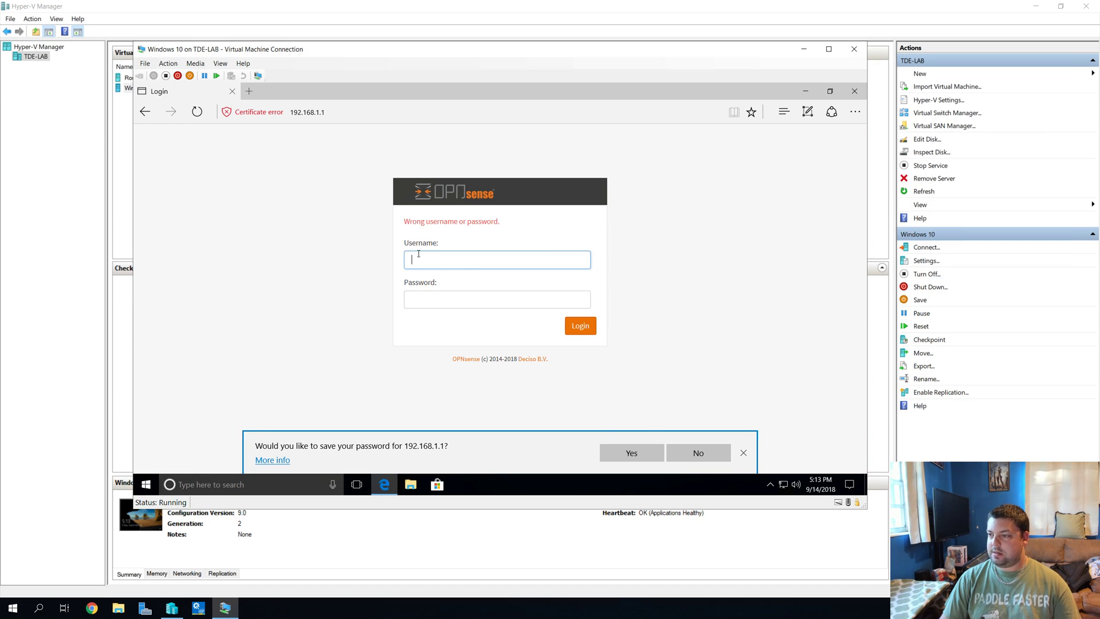
Step: Dismiss the save-password offer and retry the root login after it failed
click(698, 452)
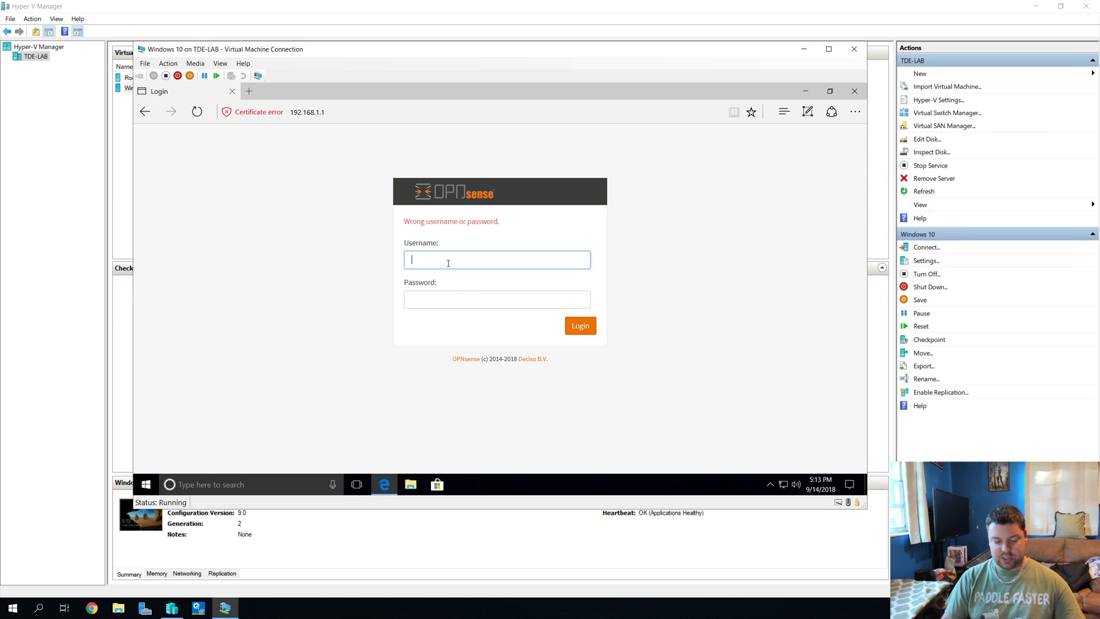
text(root)
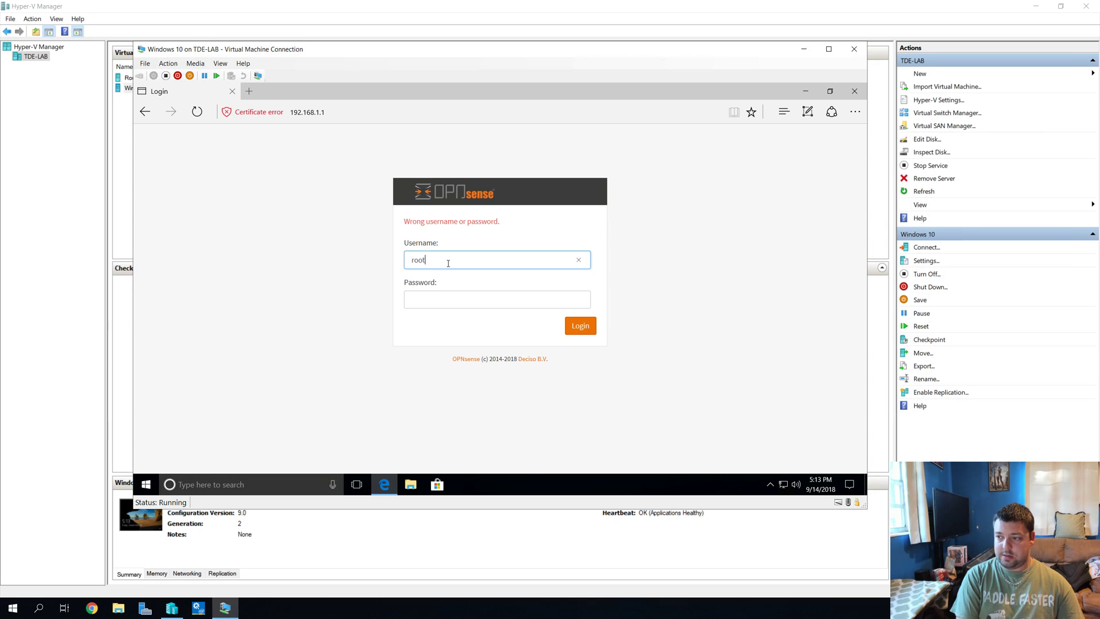
key(Tab)
text(opnsense)
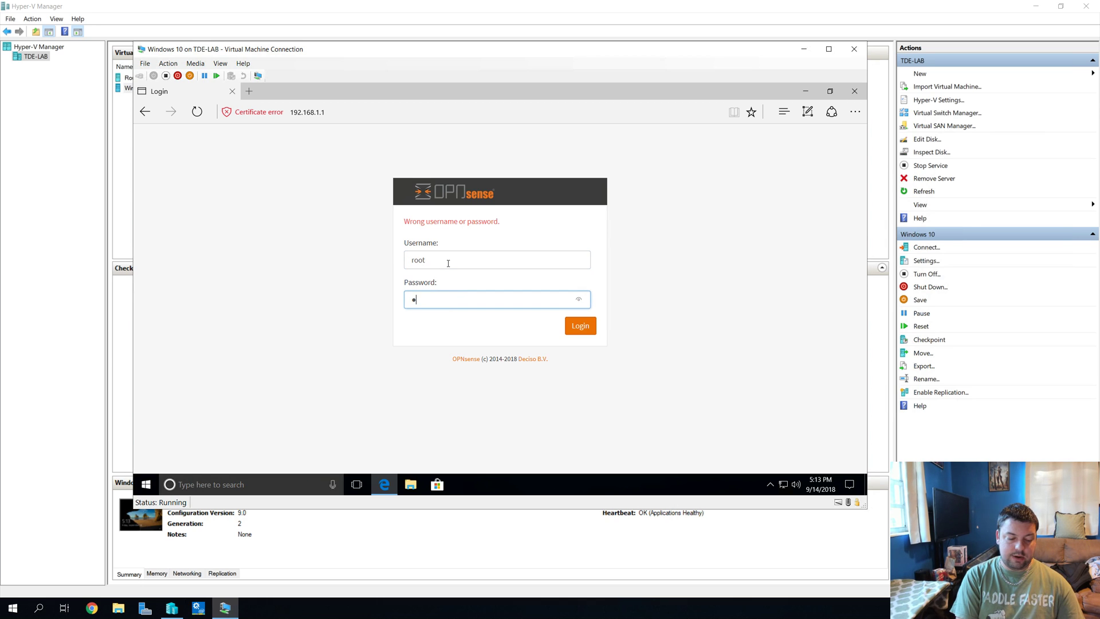
key(Return)
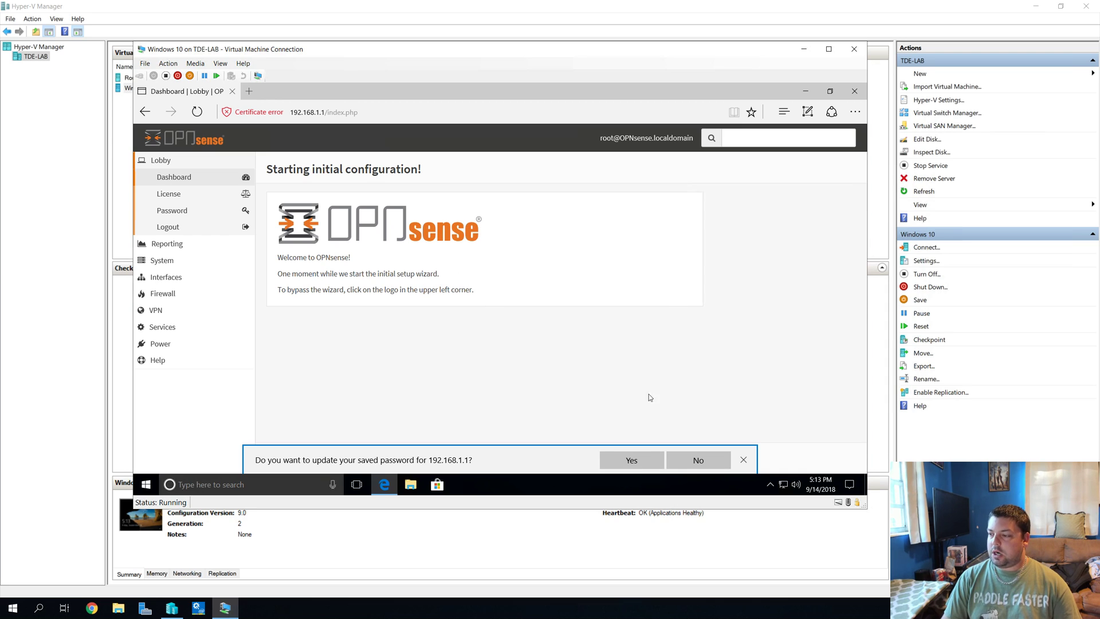
Step: Dismiss Edge's password-update prompt and advance the wizard to General Information (hostname OPNsense, domain localdomain)
click(637, 462)
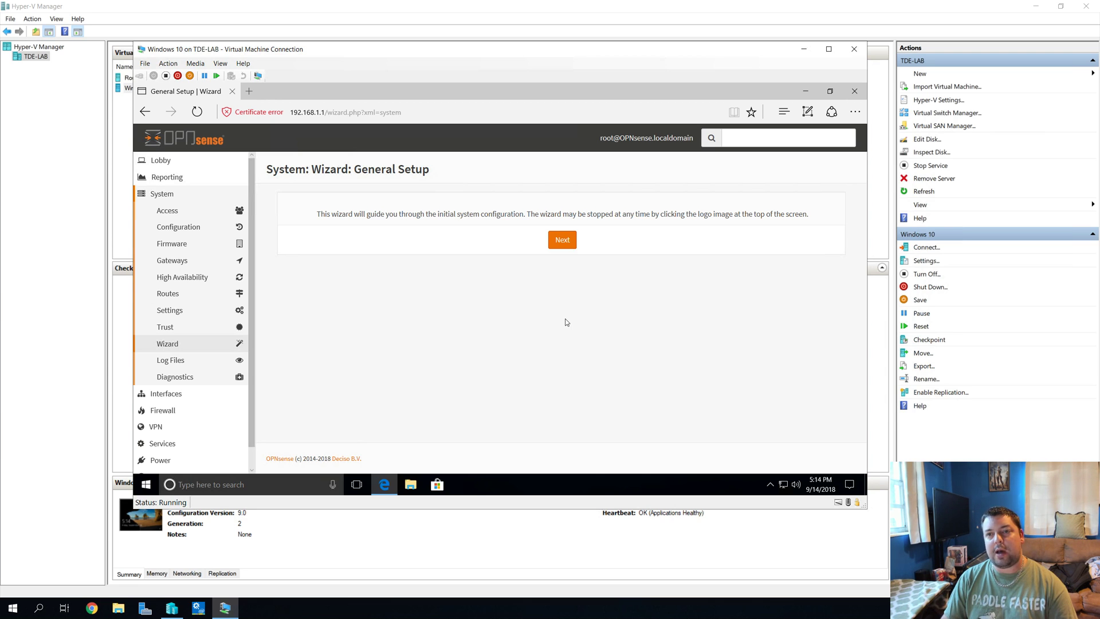
click(551, 245)
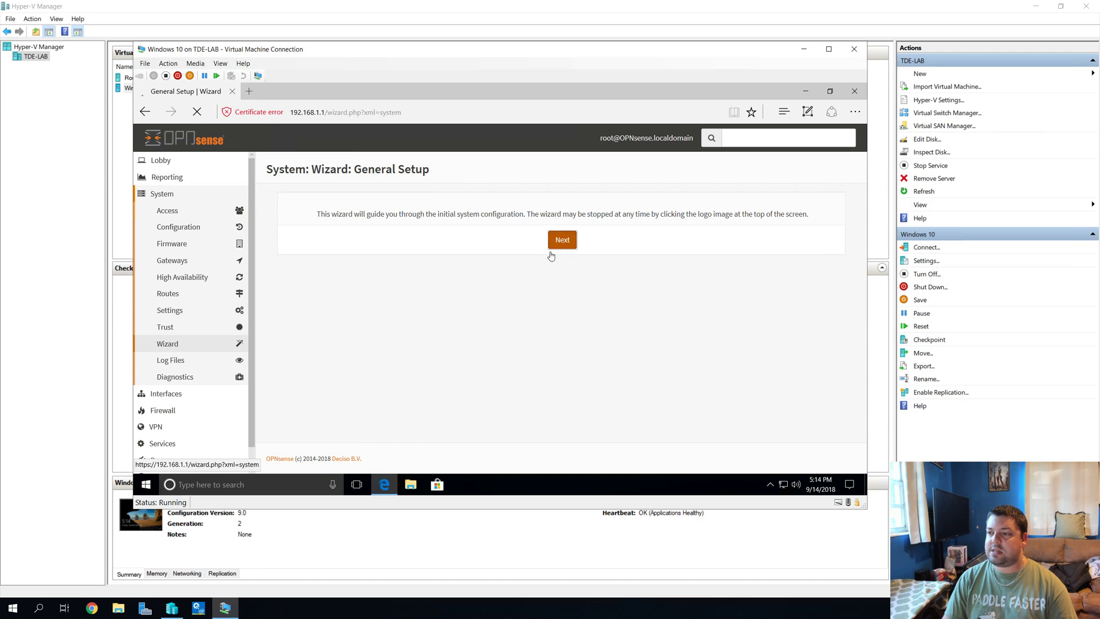
scroll(670, 275, down, 2)
scroll(671, 277, up, 2)
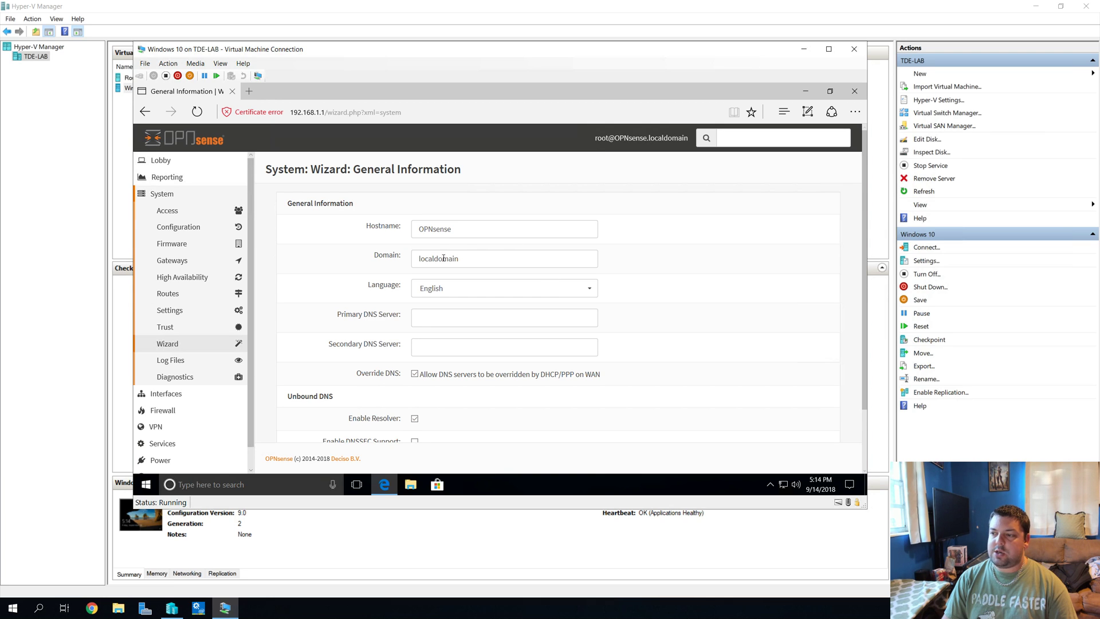
Step: Enter 8.8.8.8 as primary and 9.9.9.9 as secondary DNS server
click(449, 318)
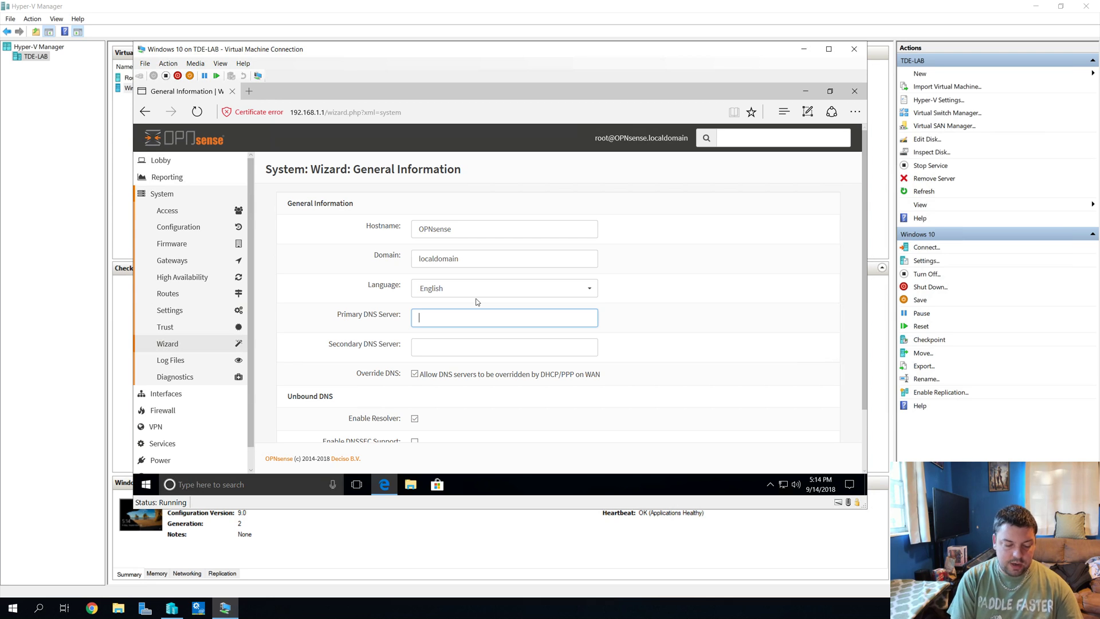
text(8.8.8.8)
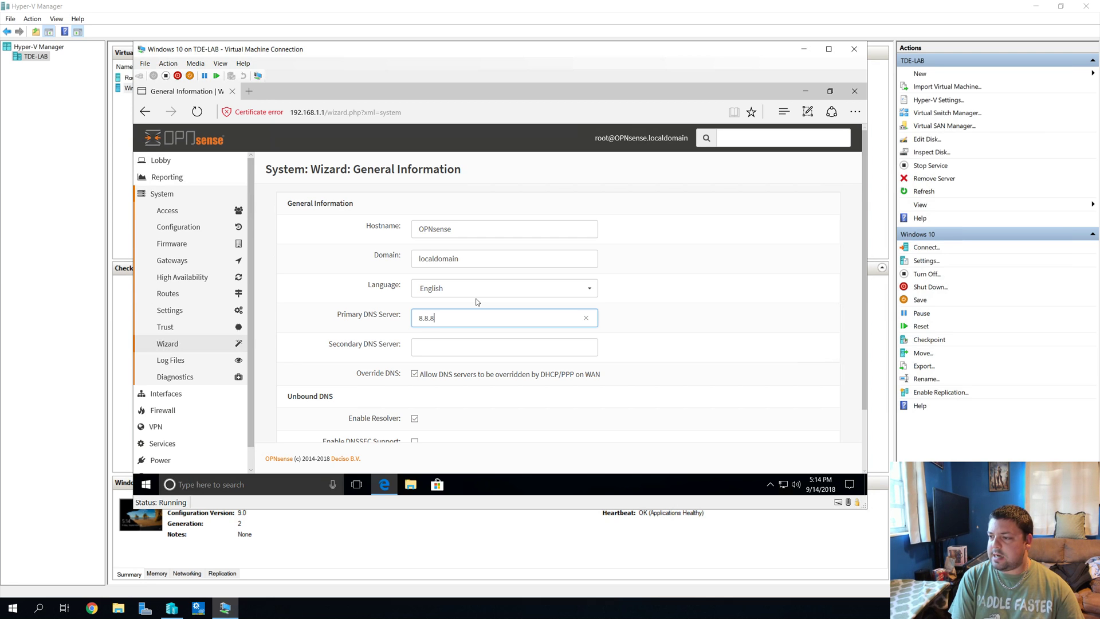
click(444, 348)
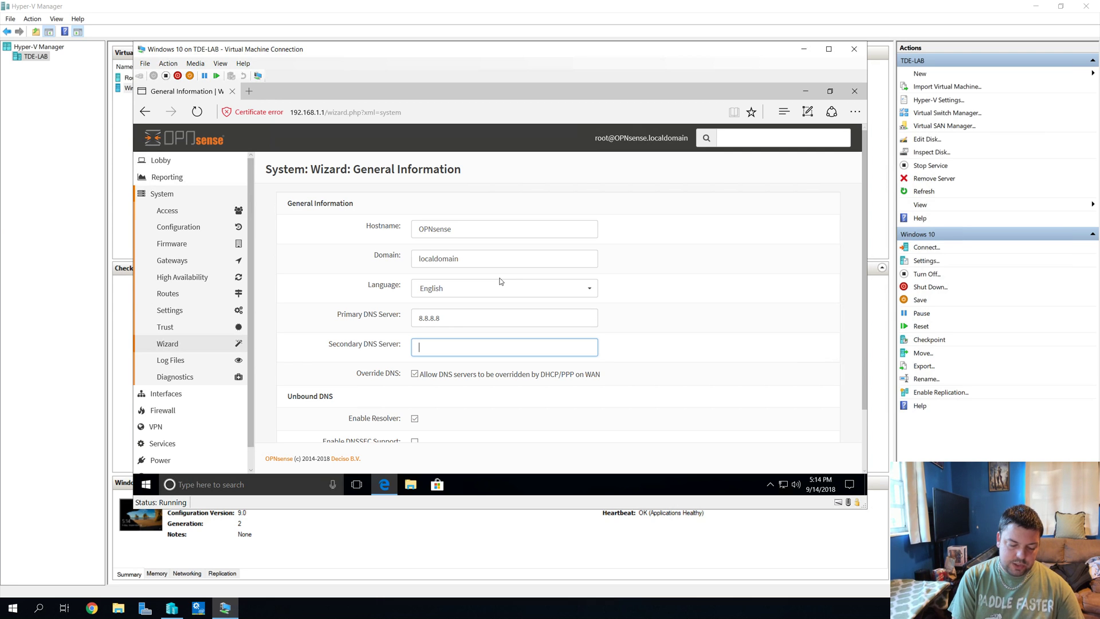
text(9.9.9.9)
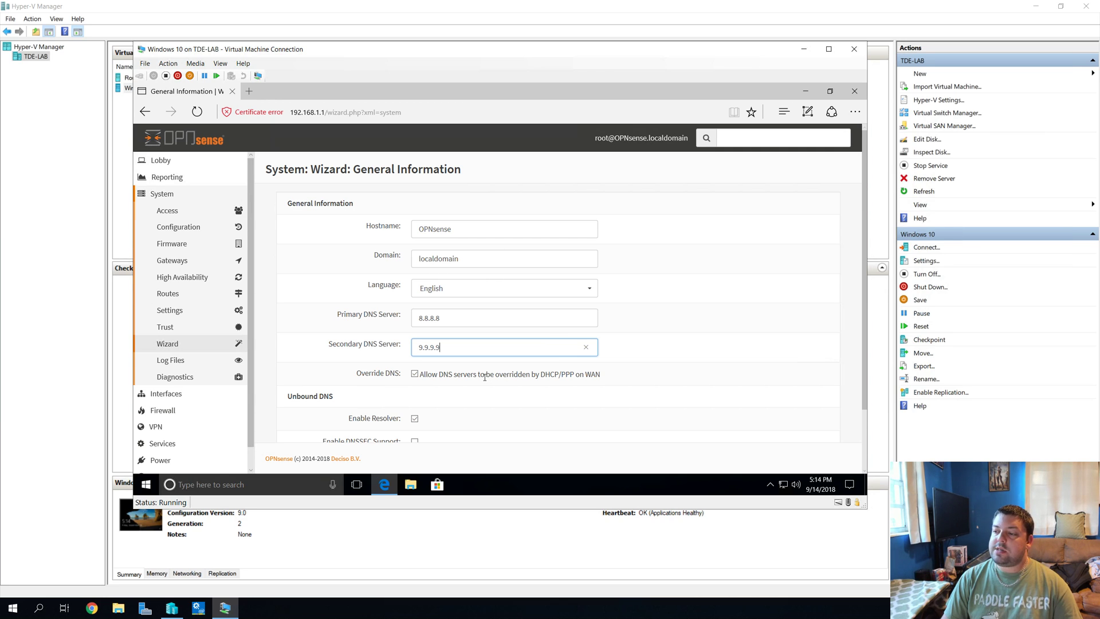
Step: Uncheck the Override DNS option and continue to Time Server Information
drag(485, 377, 575, 375)
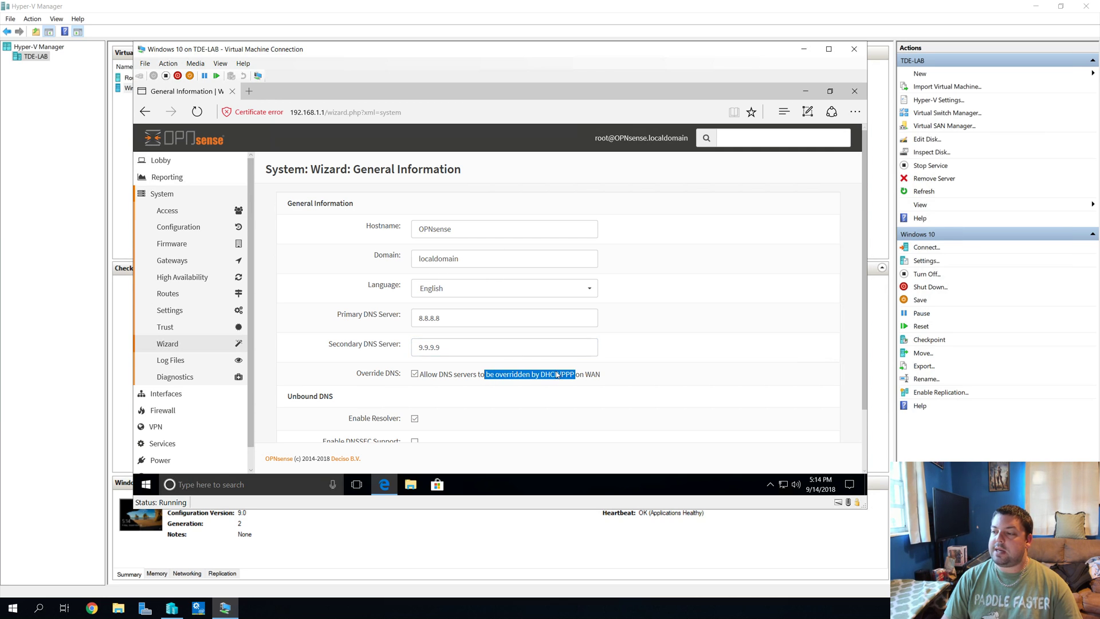
click(563, 375)
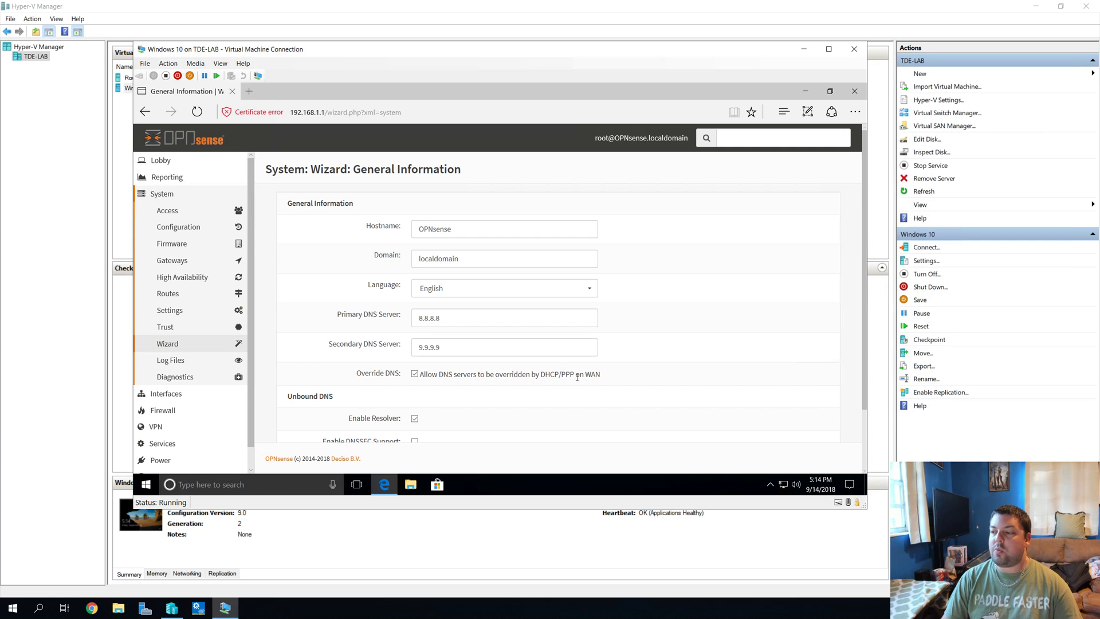
drag(601, 375, 537, 376)
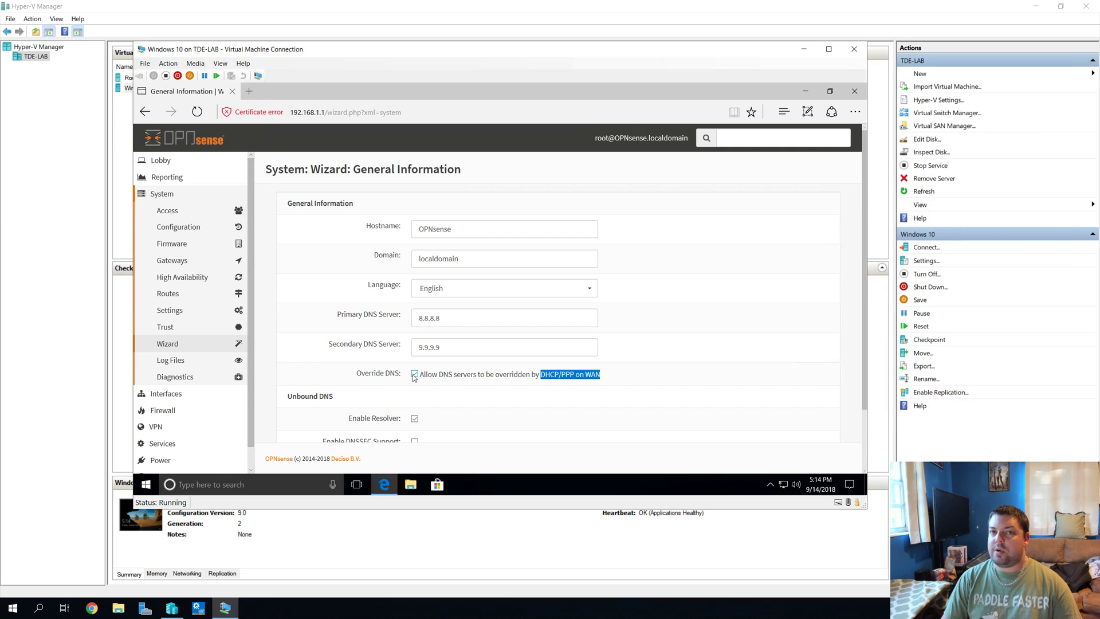
click(414, 375)
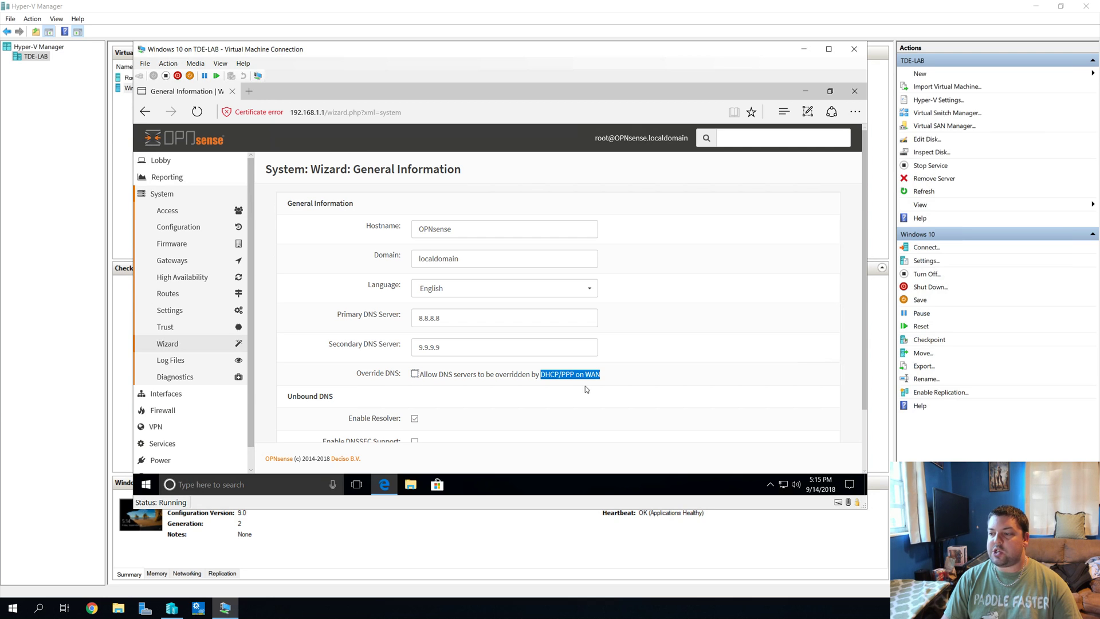
scroll(586, 389, down, 2)
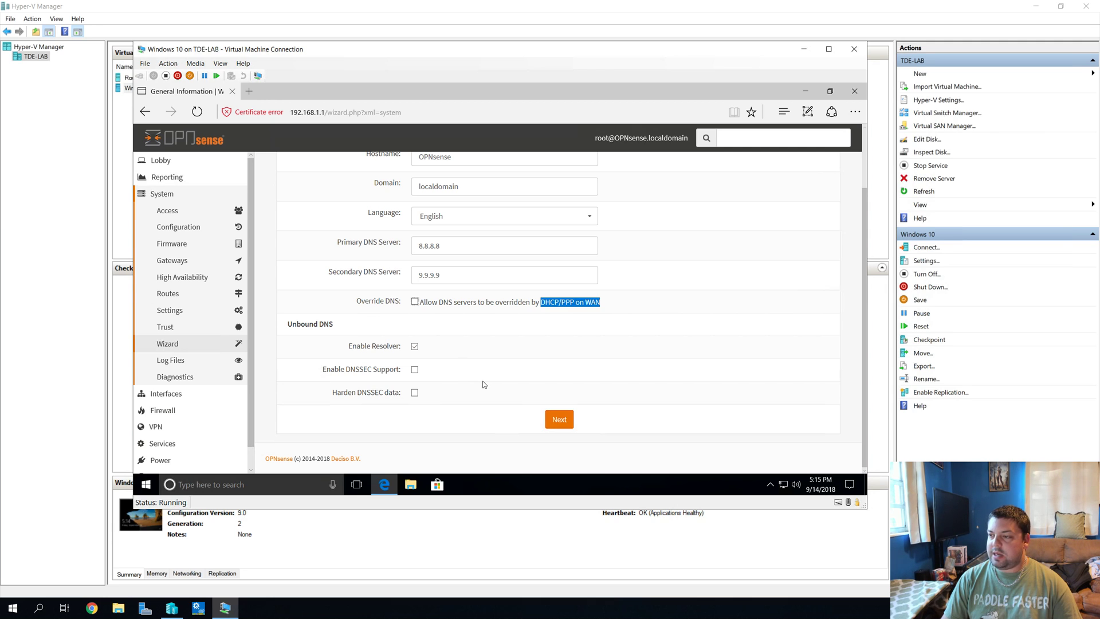
click(560, 420)
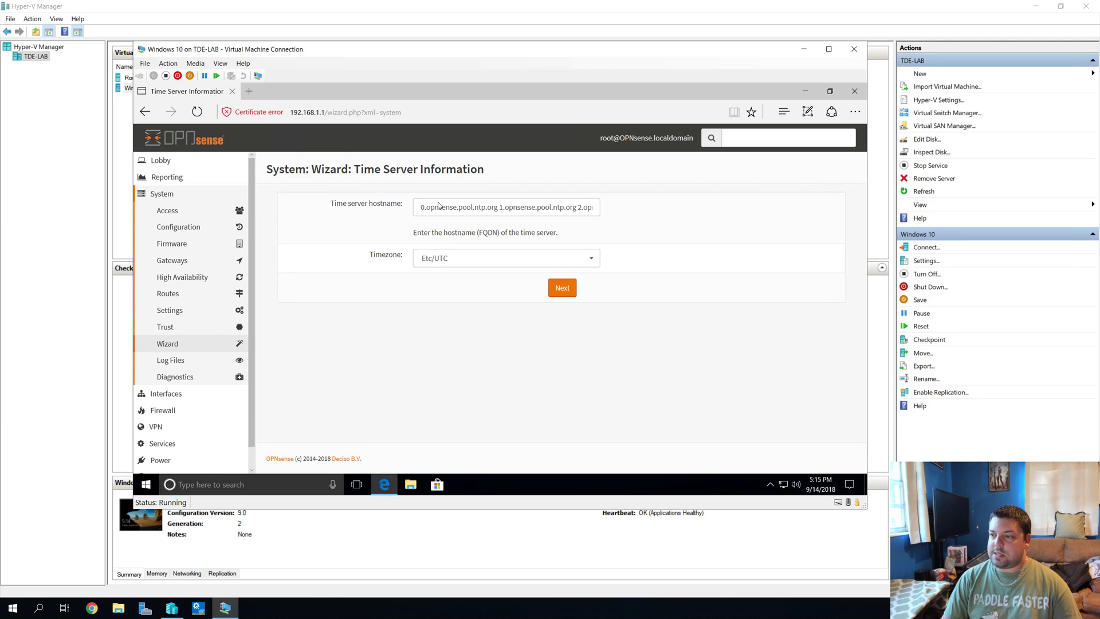
Step: Keep the default pool.ntp.org time servers and Etc/UTC timezone, then continue to WAN setup
click(548, 209)
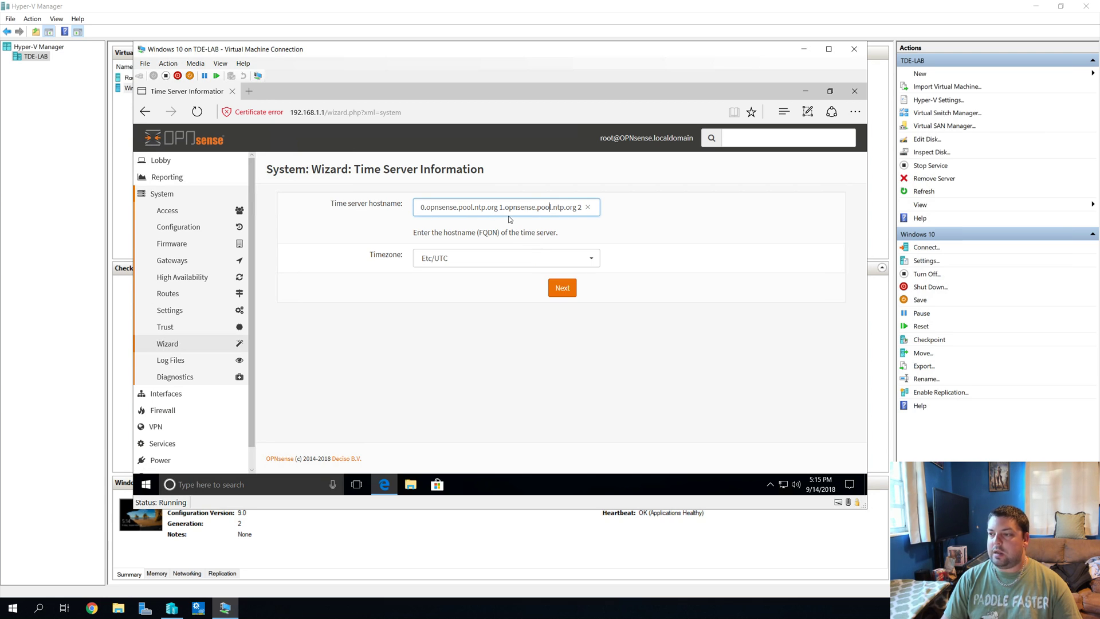
click(562, 288)
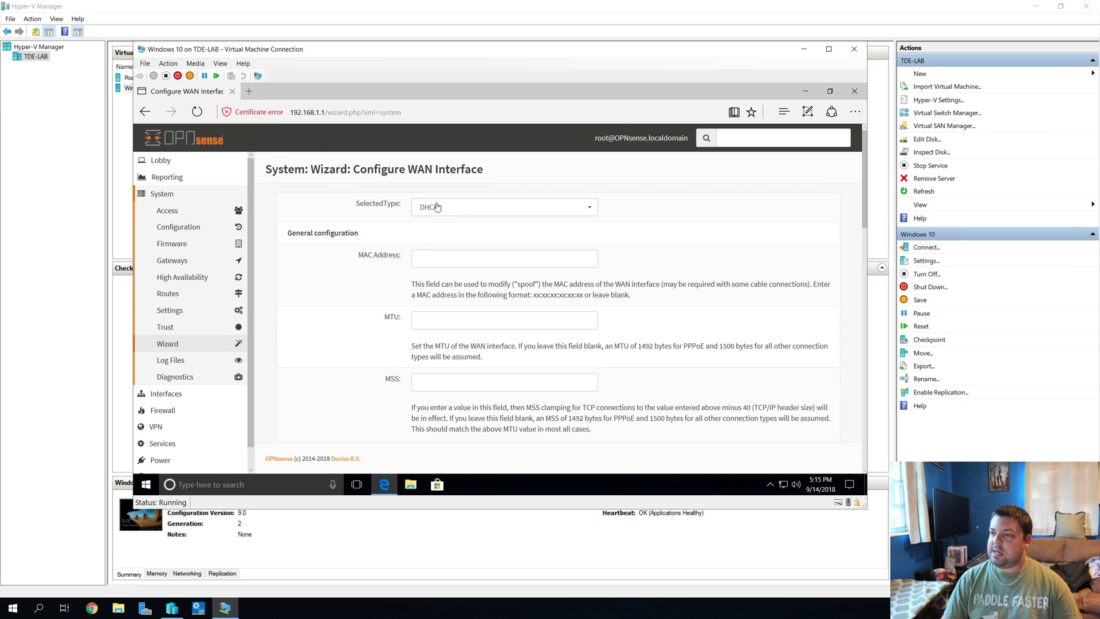
Step: Keep WAN type DHCP with defaults, including RFC1918 and bogon blocking, and continue
drag(352, 170, 521, 164)
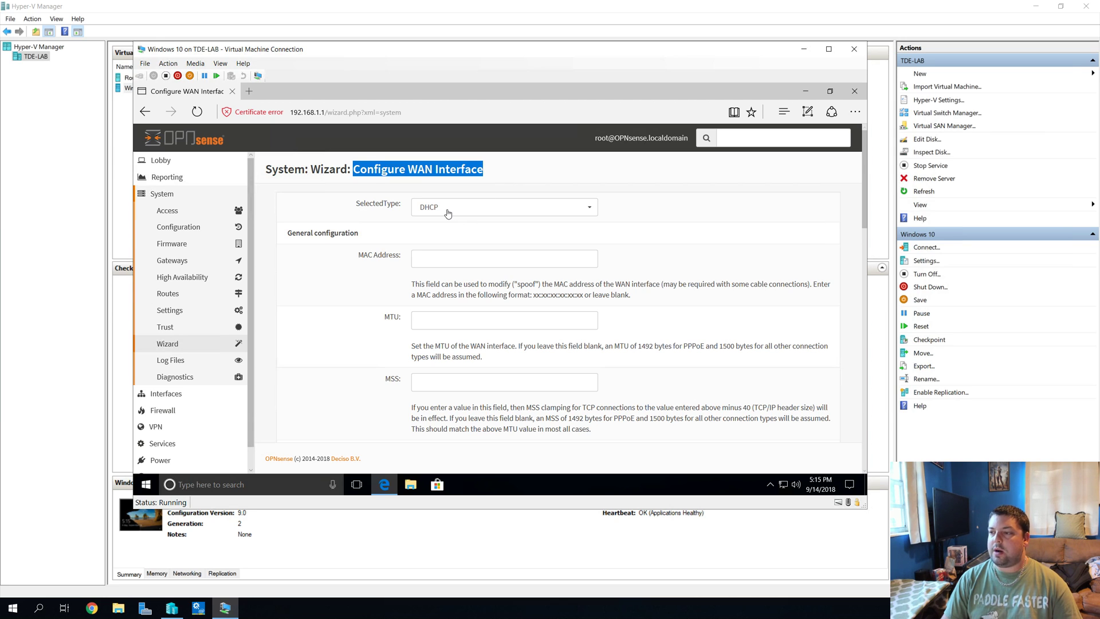
click(368, 200)
drag(367, 200, 393, 204)
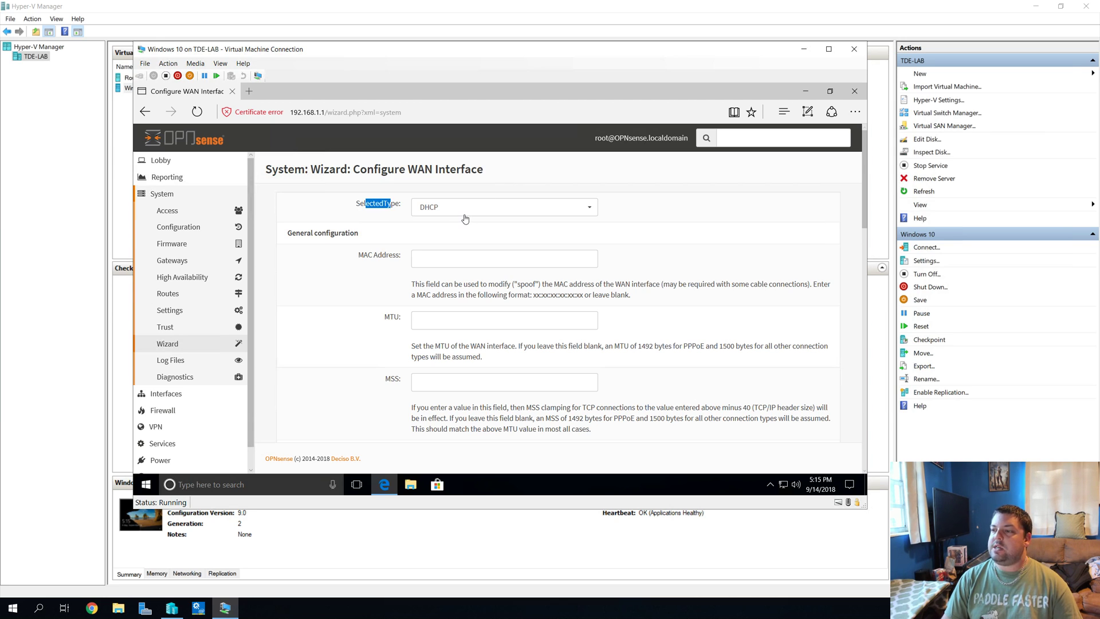
click(463, 215)
click(687, 207)
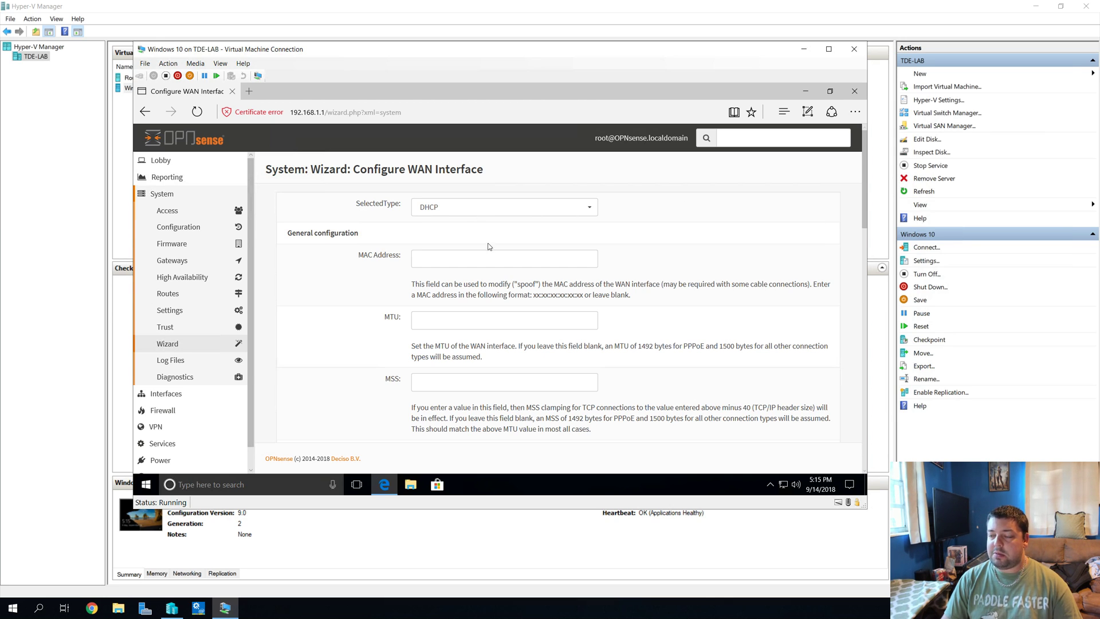
scroll(497, 274, down, 3)
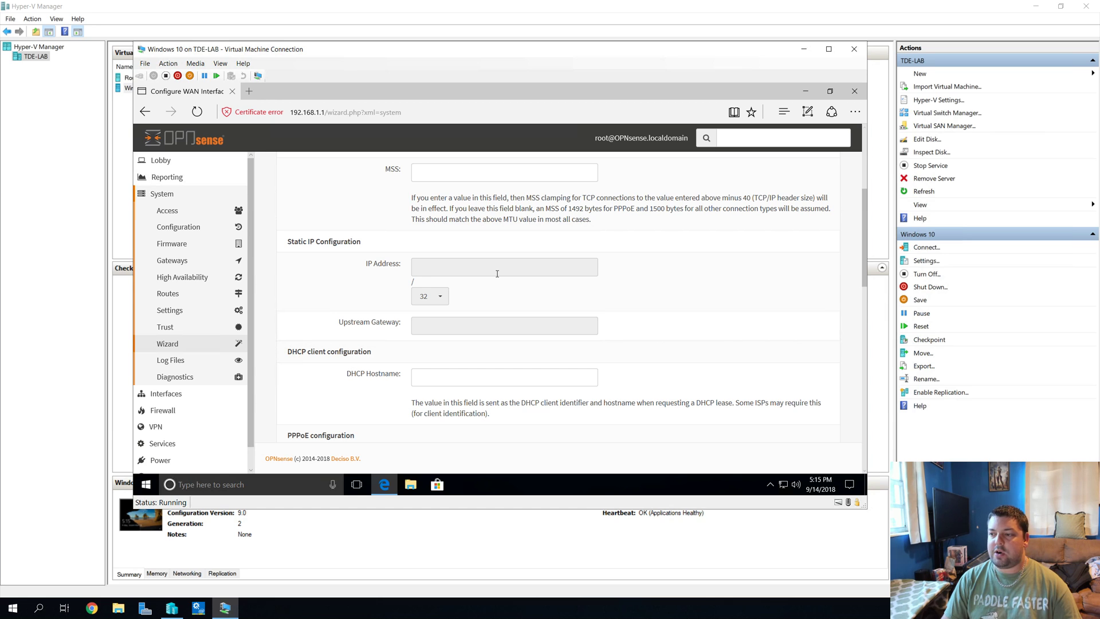
scroll(497, 273, down, 10)
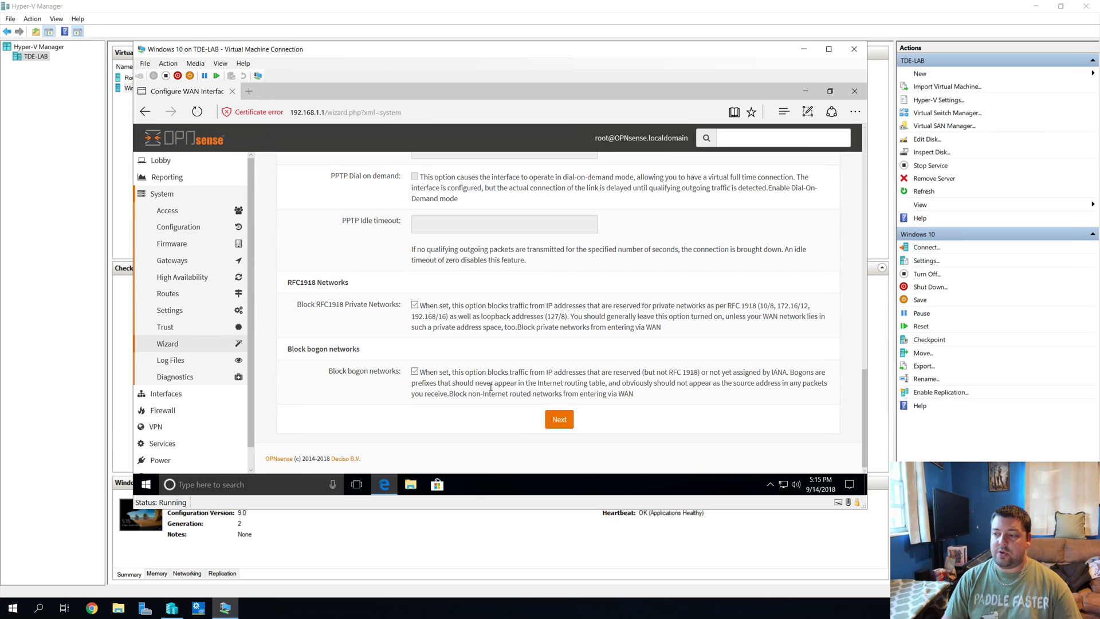
click(557, 423)
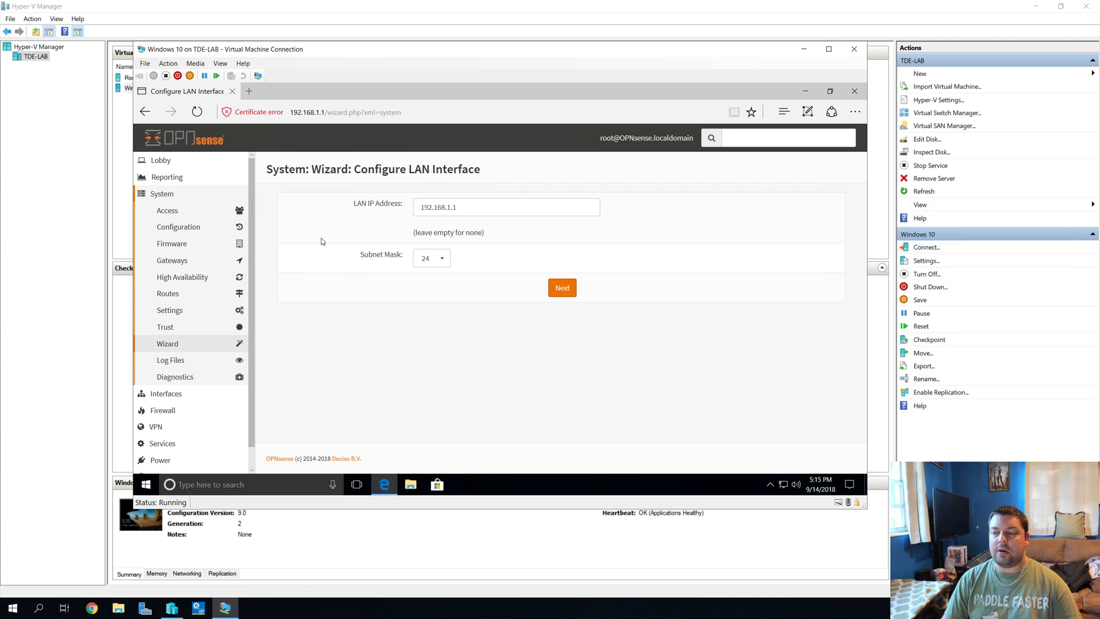
Step: Review the LAN IP field, leaving LAN at 192.168.1.1/24, and continue to the root password step
drag(266, 169, 480, 175)
click(518, 167)
click(506, 212)
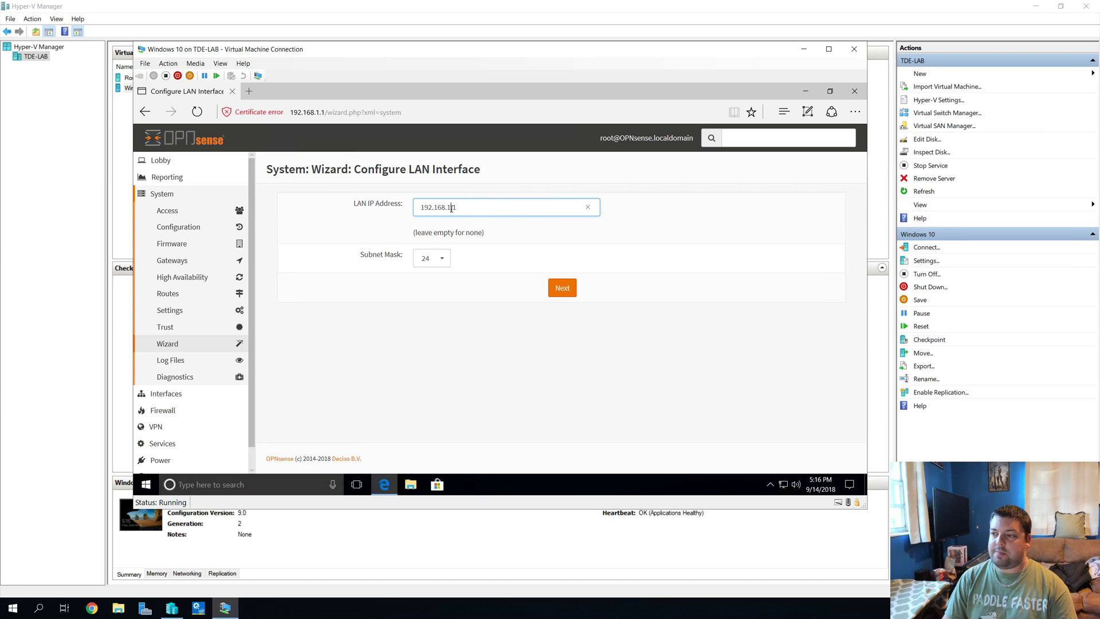
key(BackSpace)
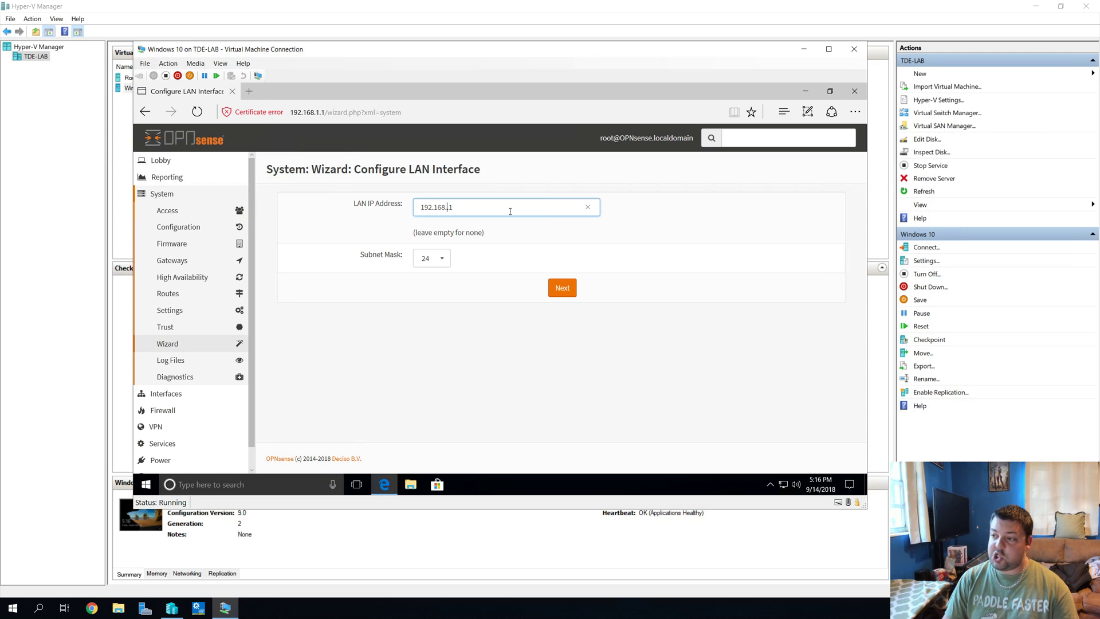
text(2)
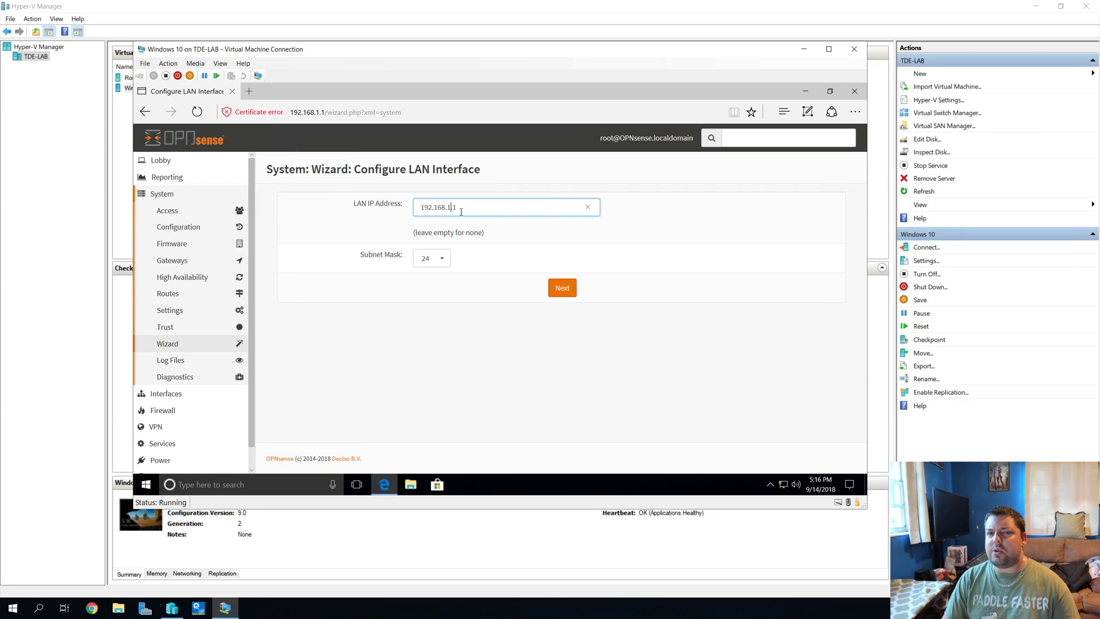
click(561, 287)
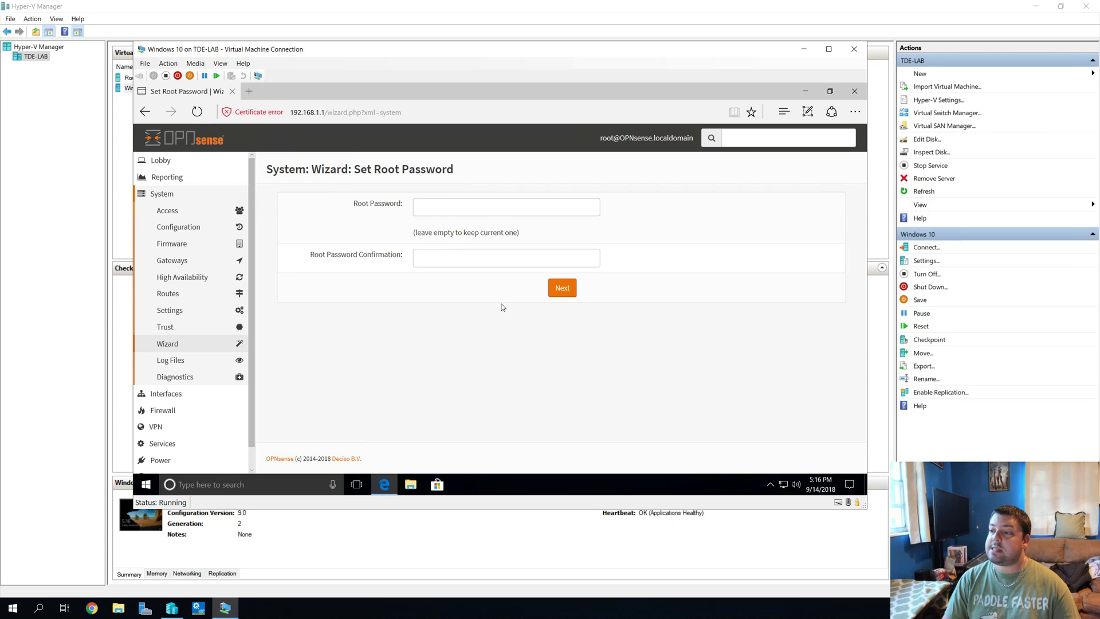
Step: Leave both root password fields blank, continue, and reload to apply the configuration
click(459, 209)
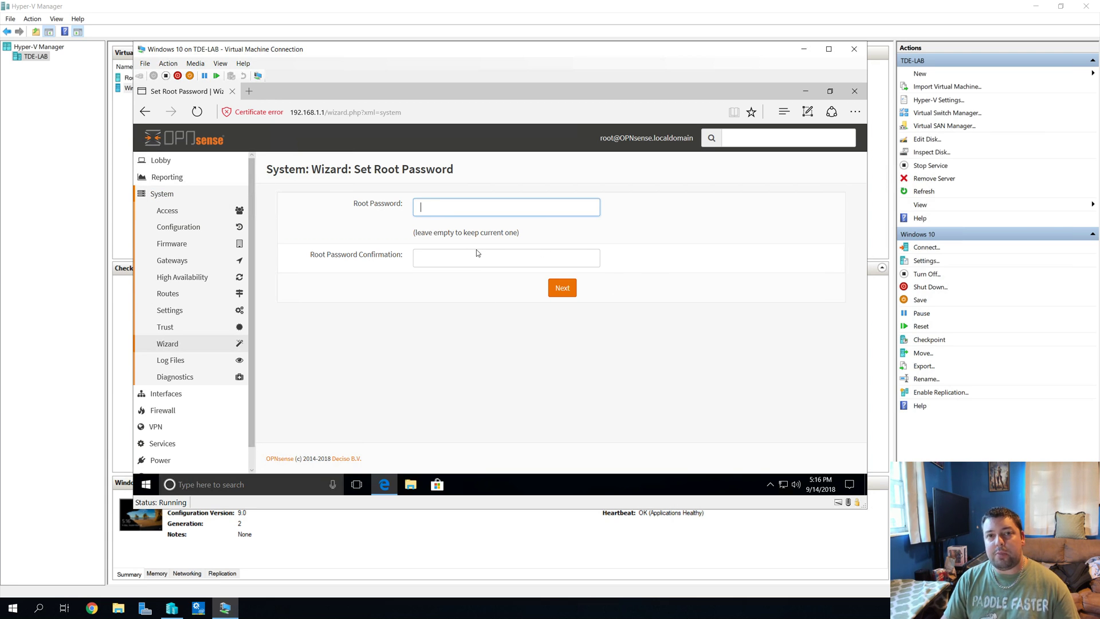
click(560, 287)
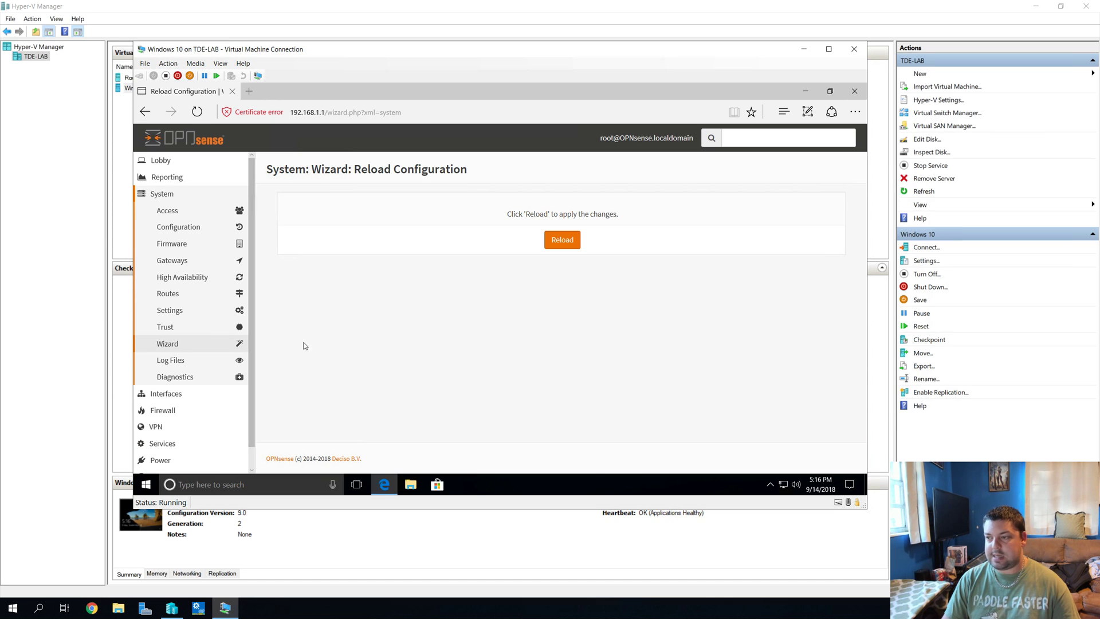
click(553, 247)
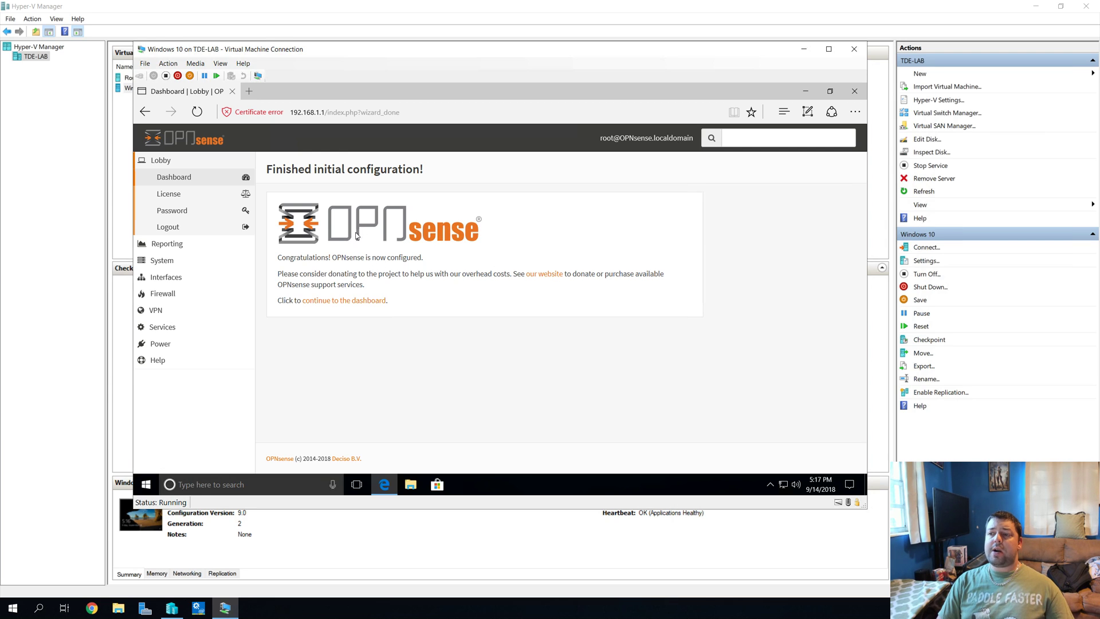
Step: Open the Lobby dashboard and scroll through system info, gateways and interface addresses
drag(277, 257, 443, 258)
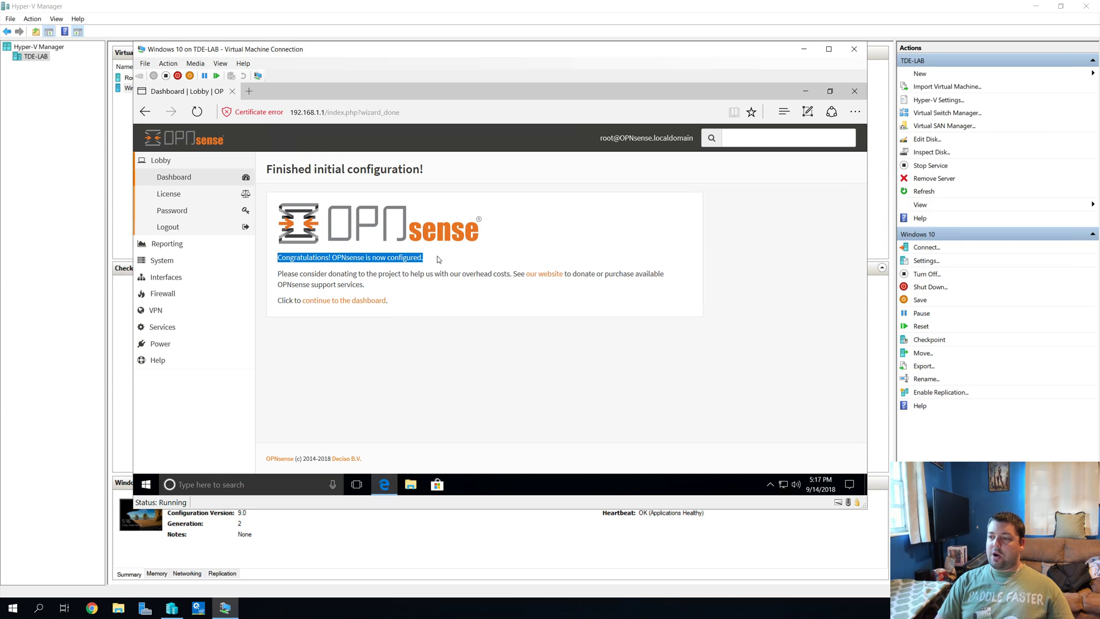
click(177, 178)
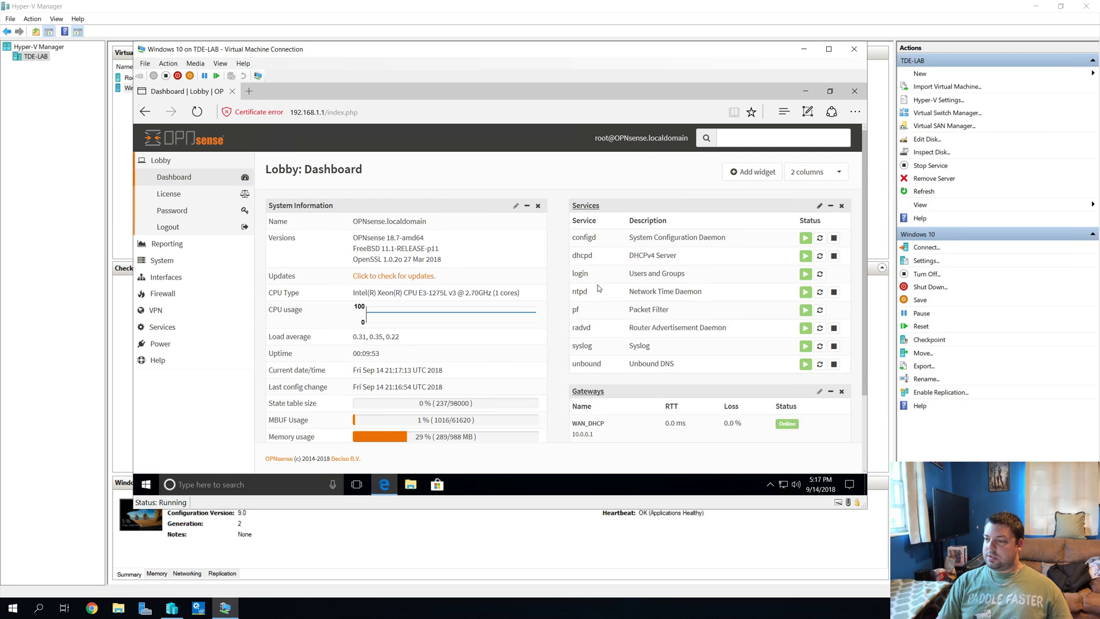
scroll(522, 265, down, 3)
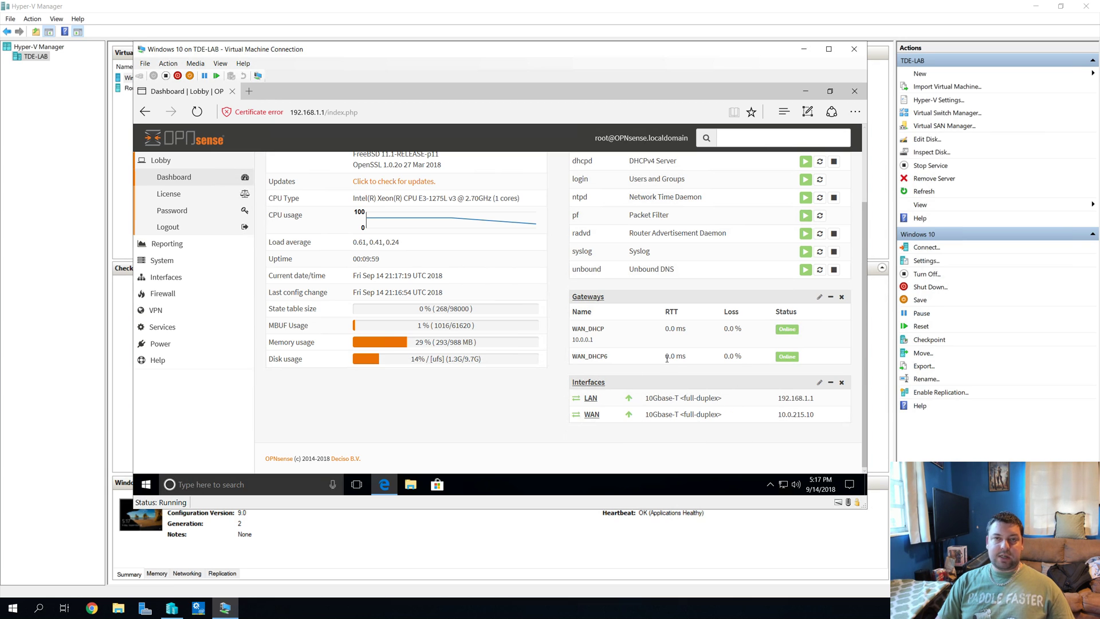
scroll(667, 358, up, 2)
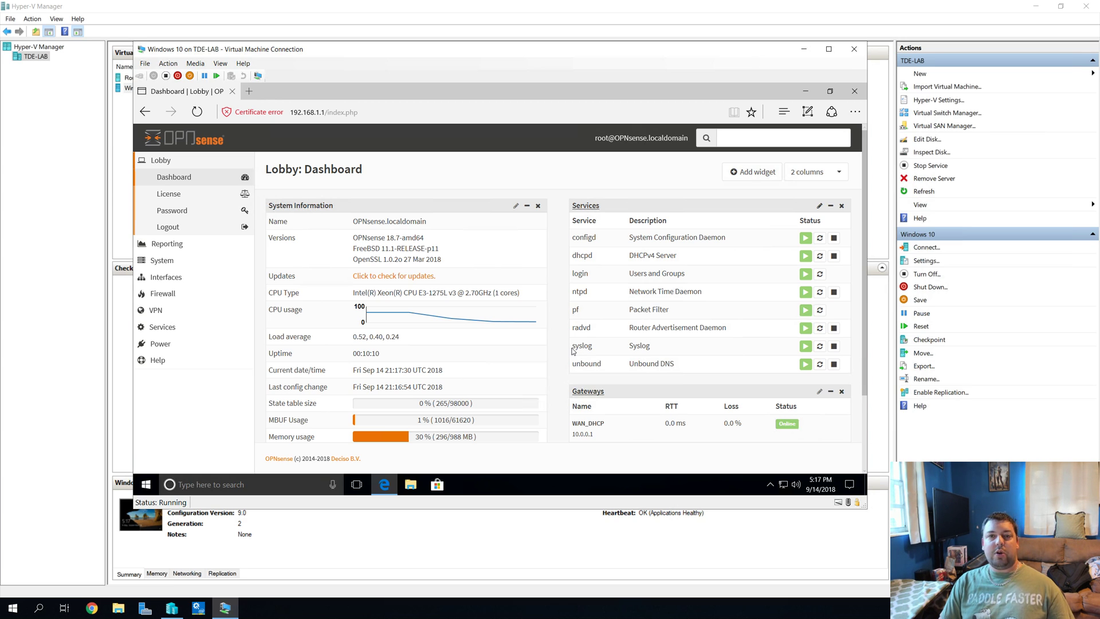
Step: Close Edge and select the Router VM in Hyper-V Manager
click(855, 92)
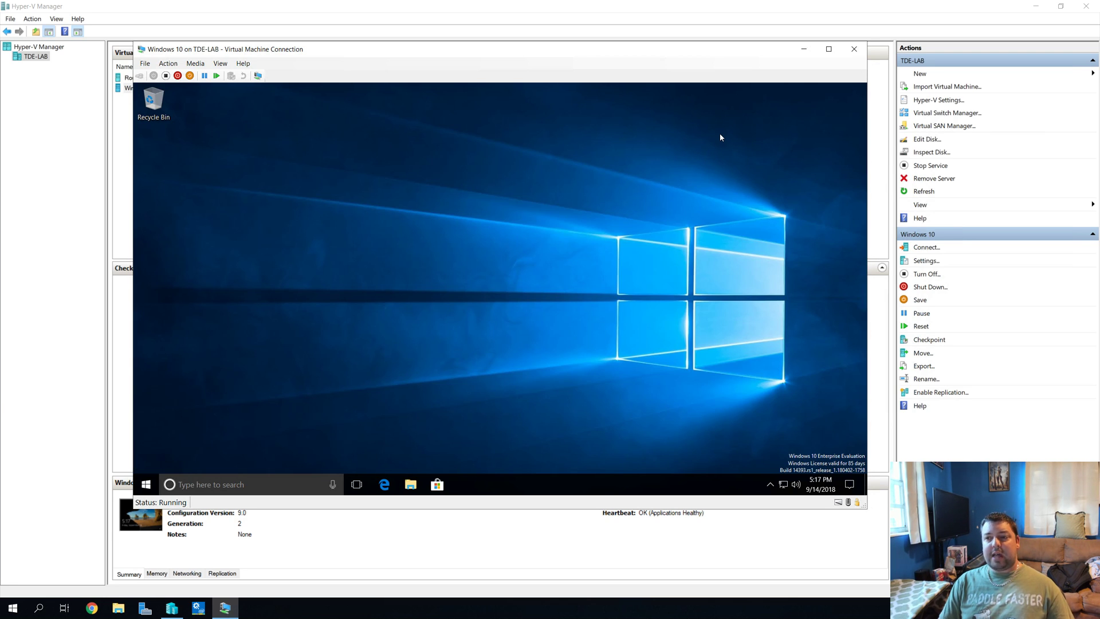
drag(122, 141, 147, 75)
click(149, 76)
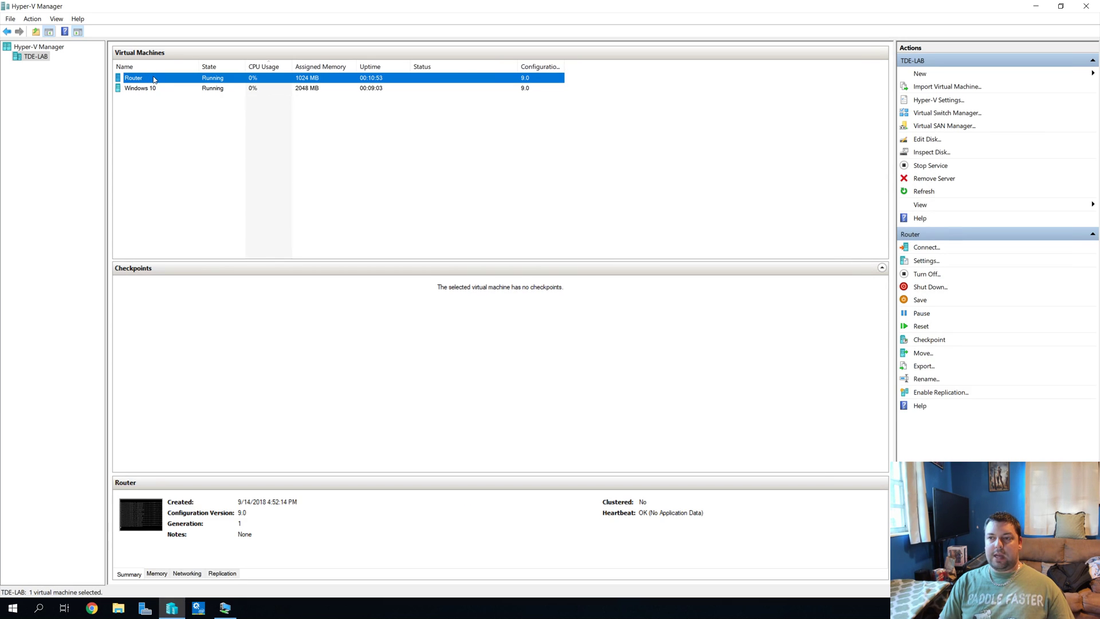
click(225, 607)
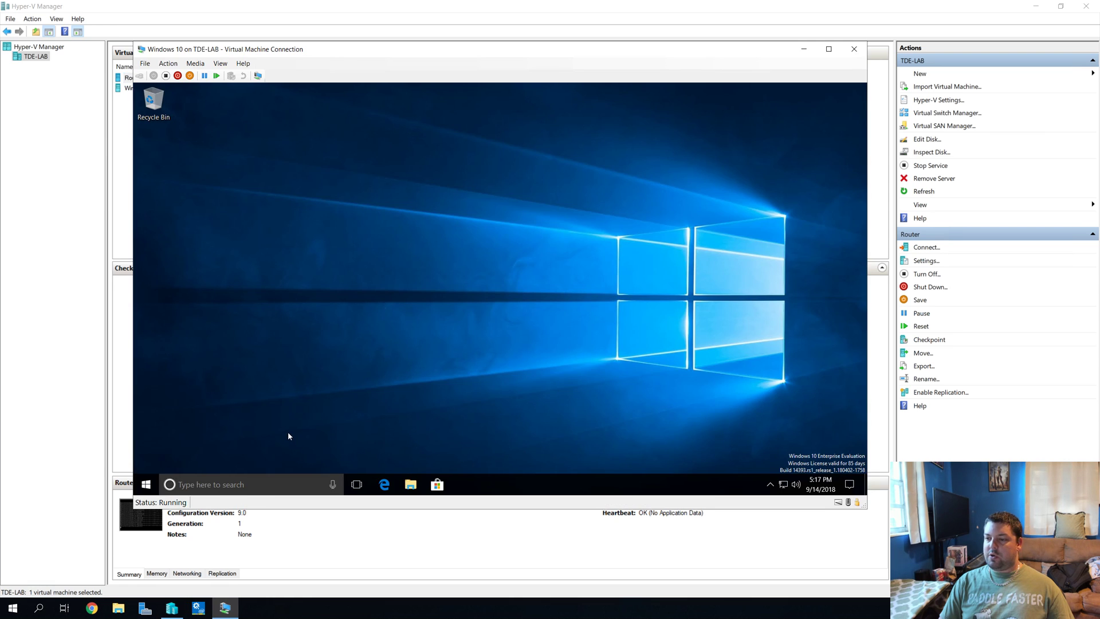
click(142, 140)
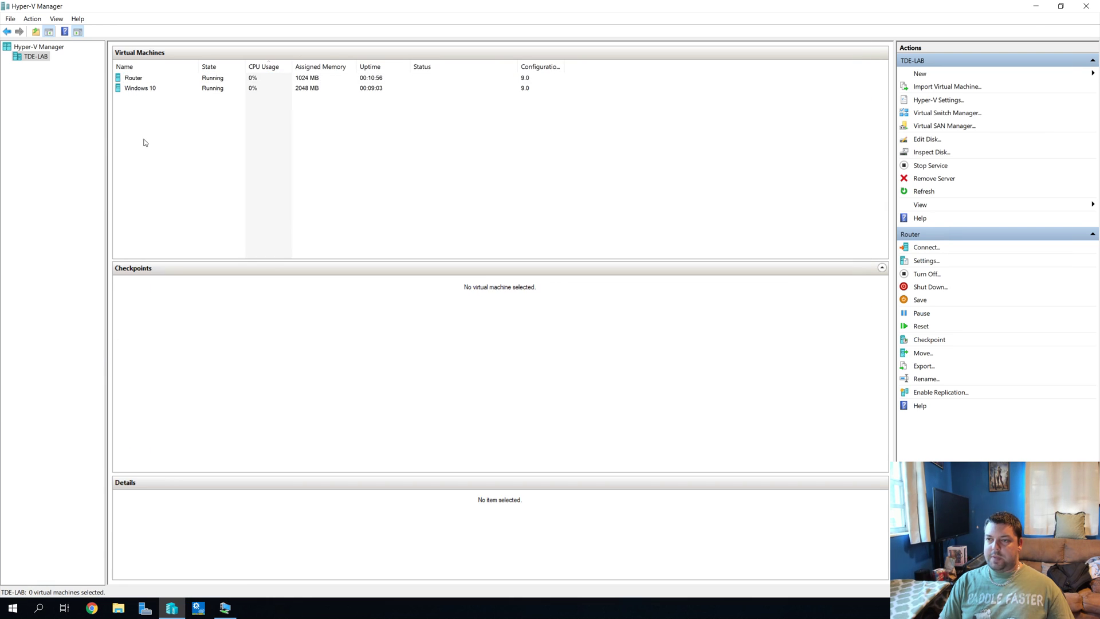
click(140, 82)
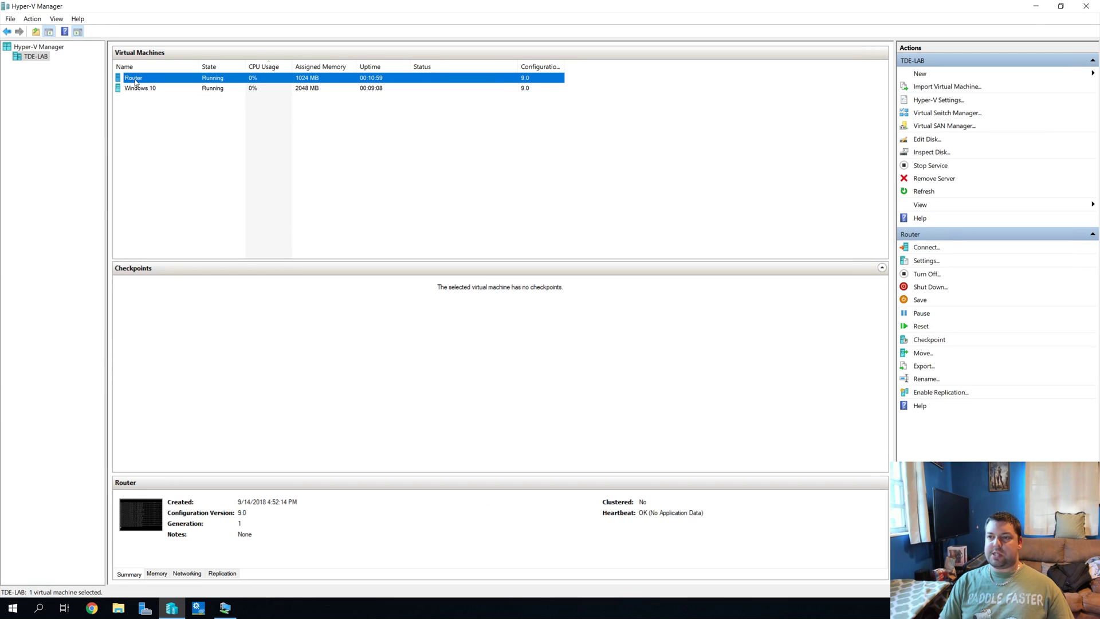
Step: Connect to the Router VM and shut it down, confirming Shut Down
double_click(135, 82)
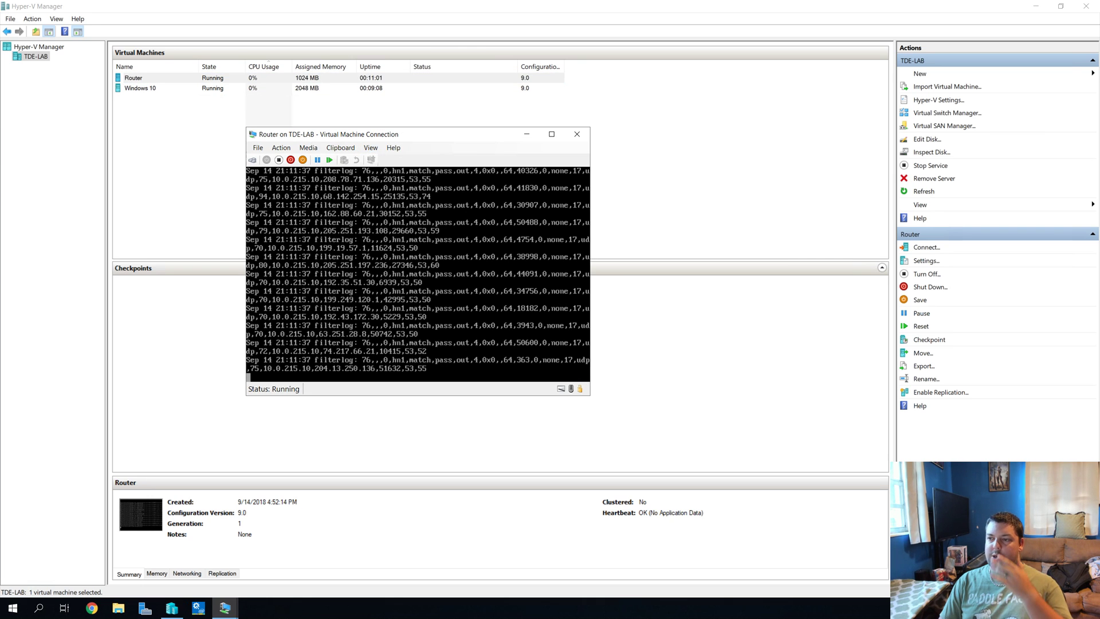
click(291, 161)
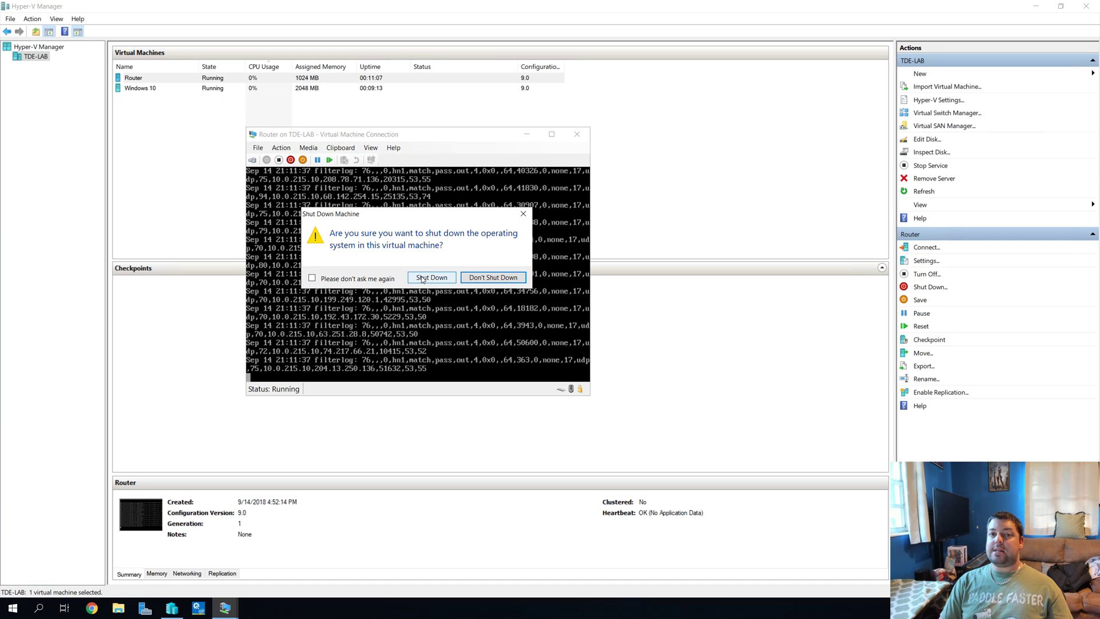
click(431, 278)
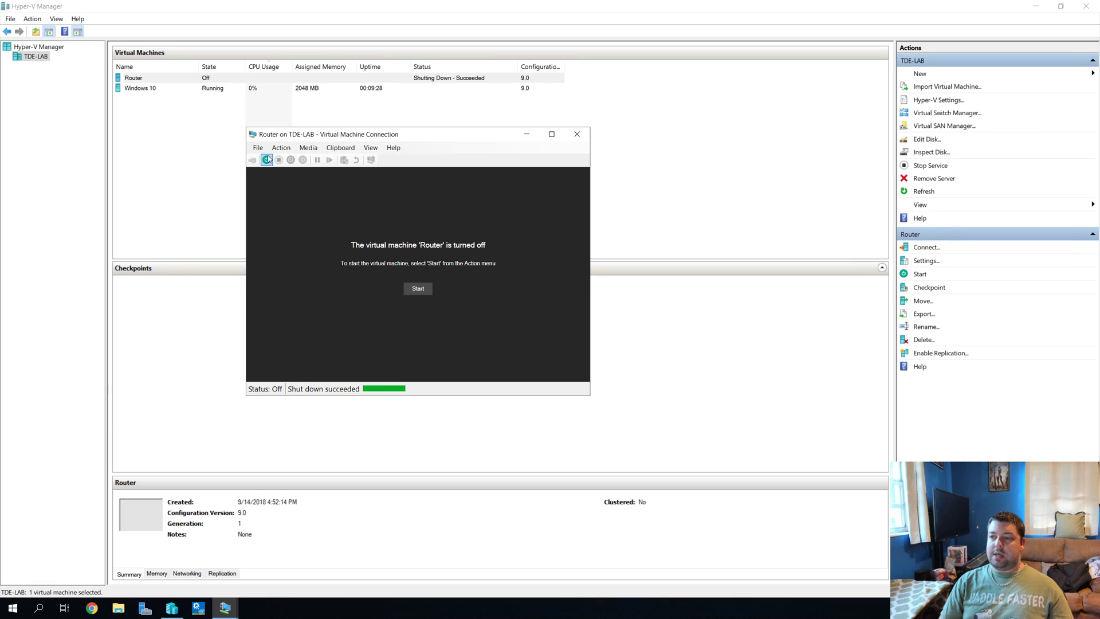
click(257, 147)
click(267, 160)
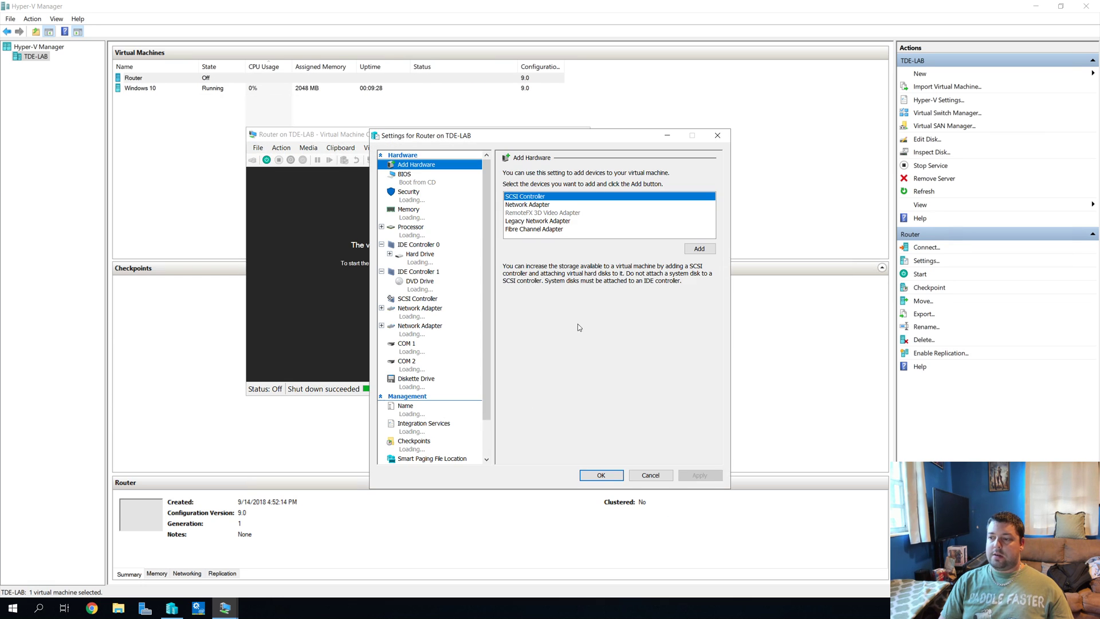
click(444, 329)
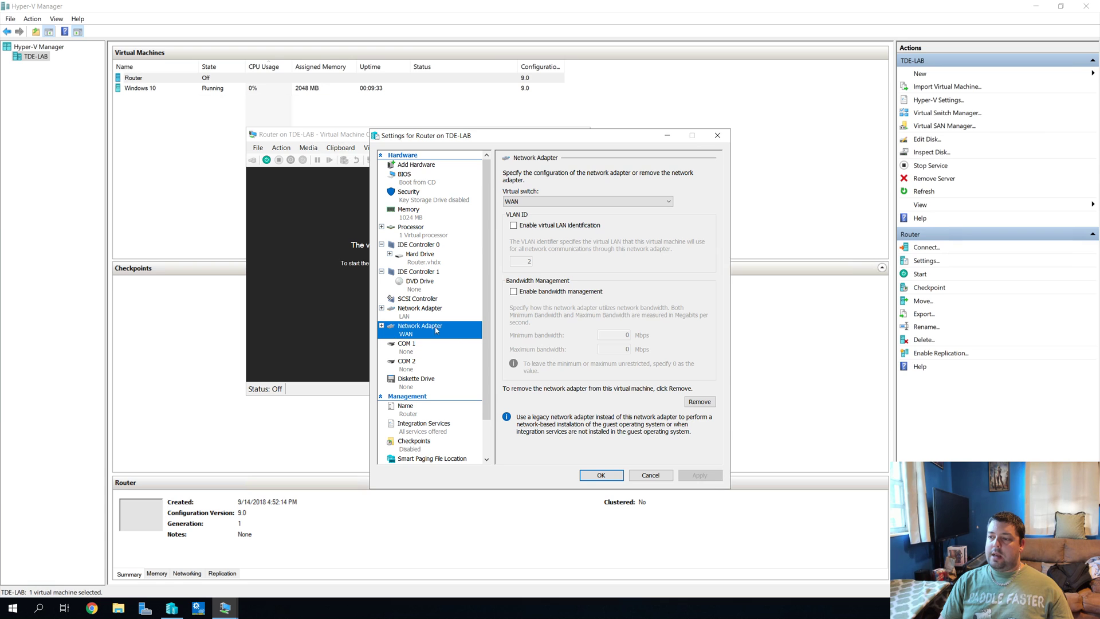
click(521, 201)
click(522, 211)
click(536, 205)
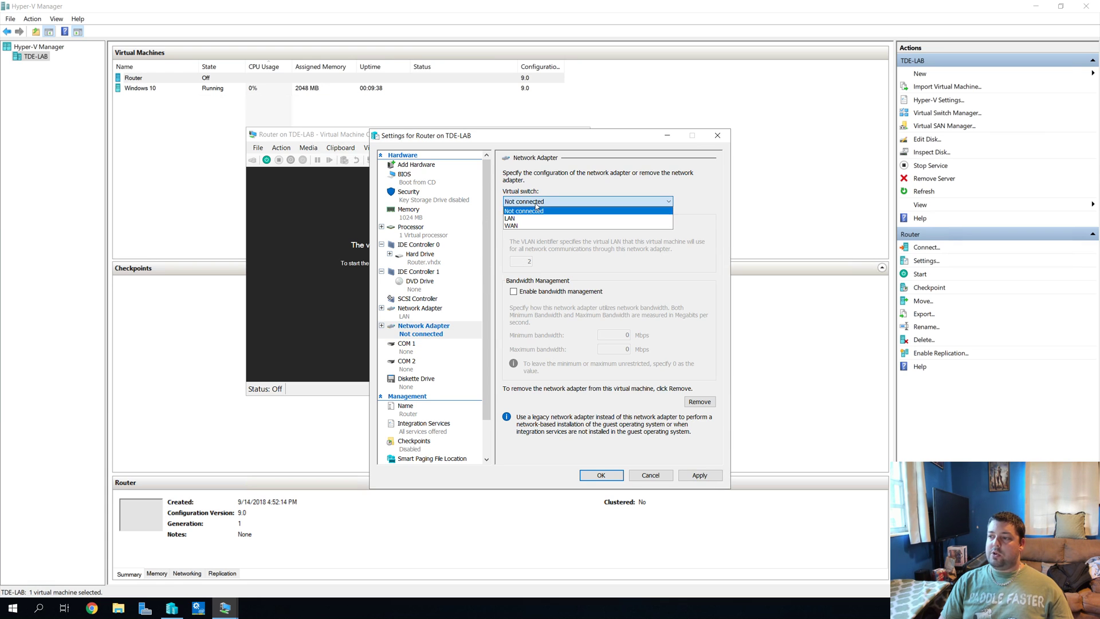
click(514, 225)
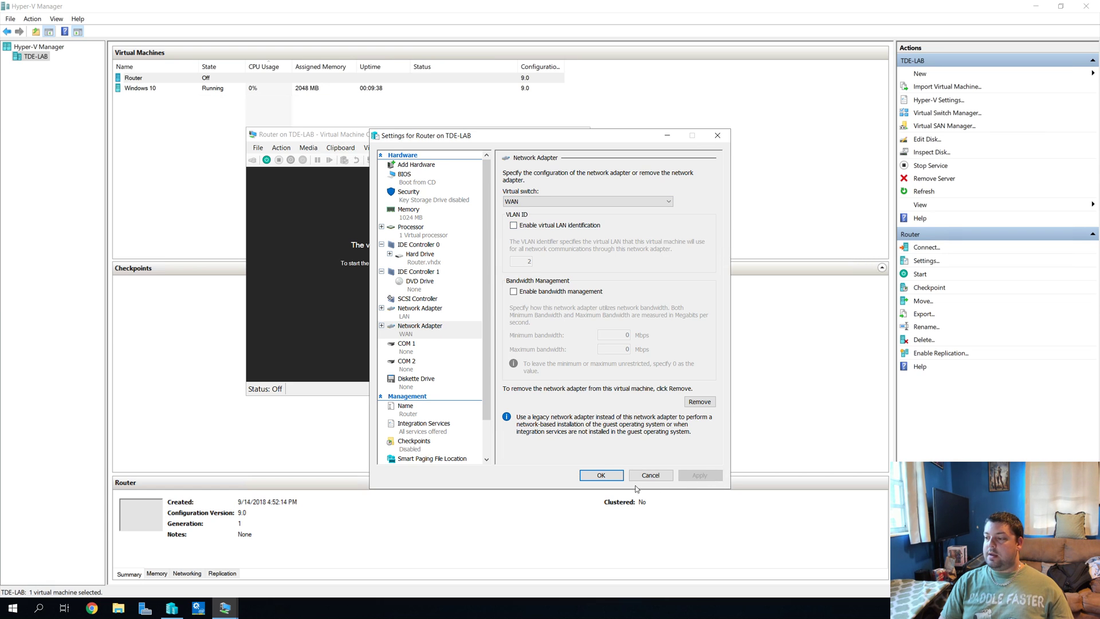
click(651, 477)
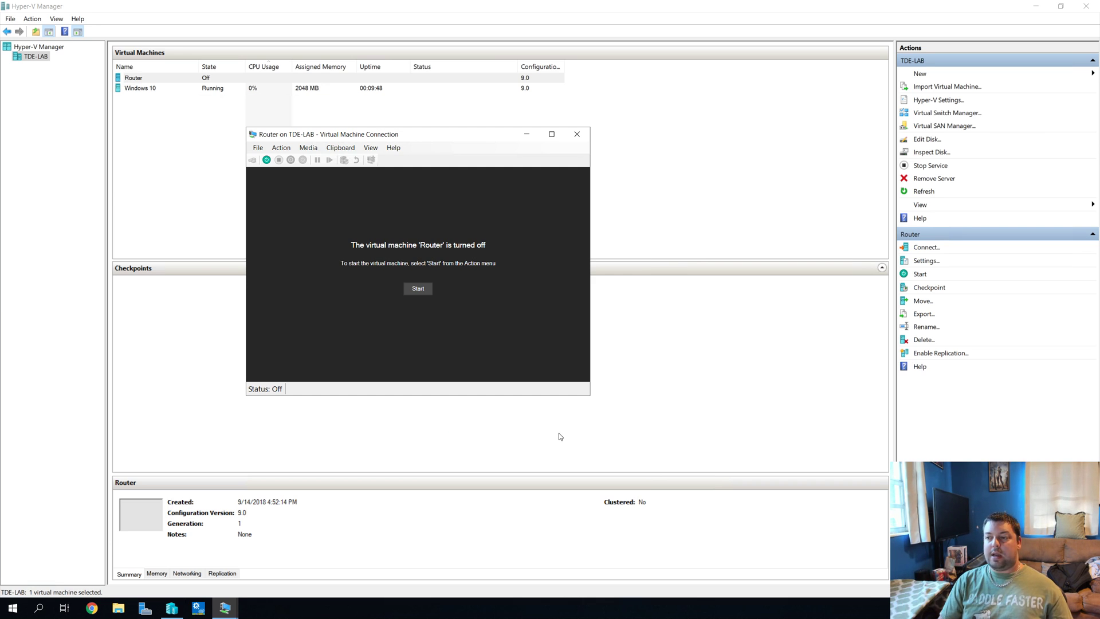
Step: Power on the Router VM and bring its console back into view to watch OPNsense boot
click(419, 289)
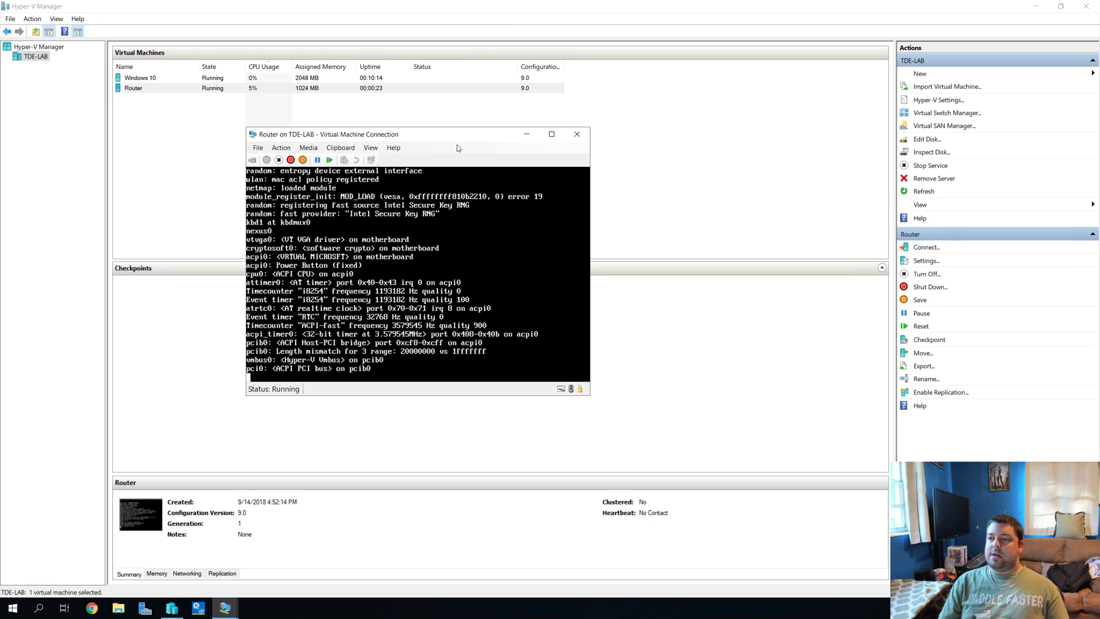
click(153, 79)
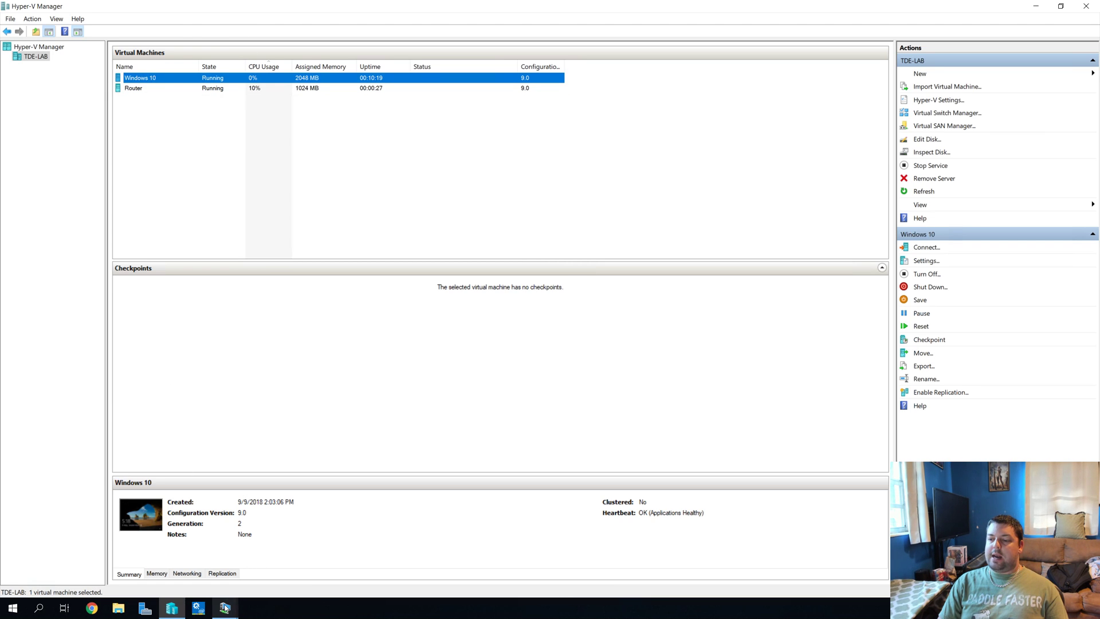
mouse_move(224, 607)
click(276, 564)
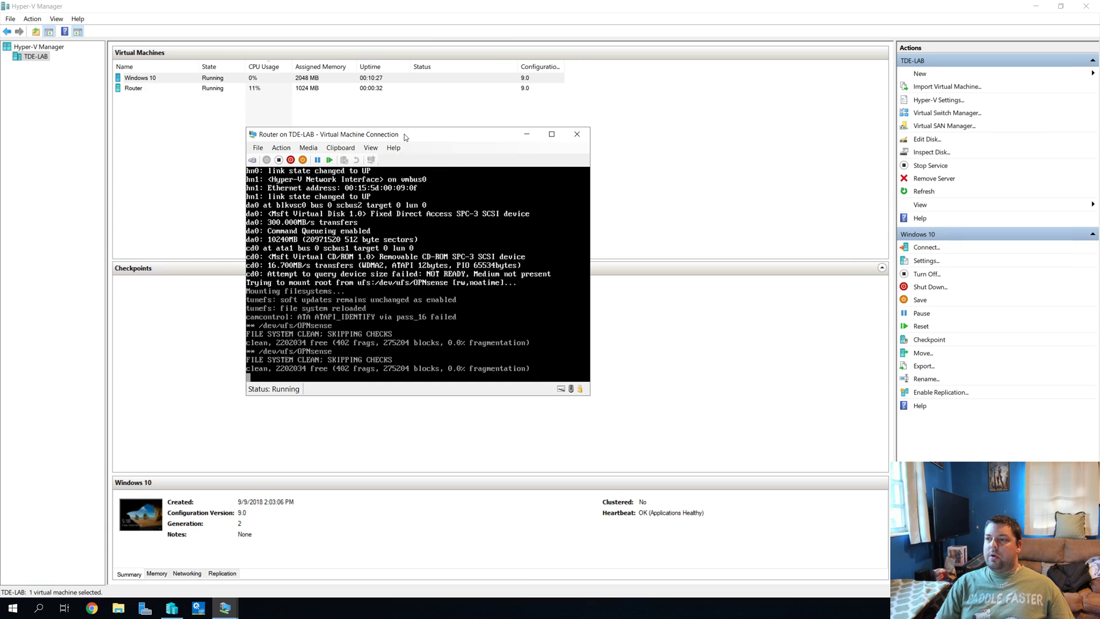
drag(417, 134, 394, 133)
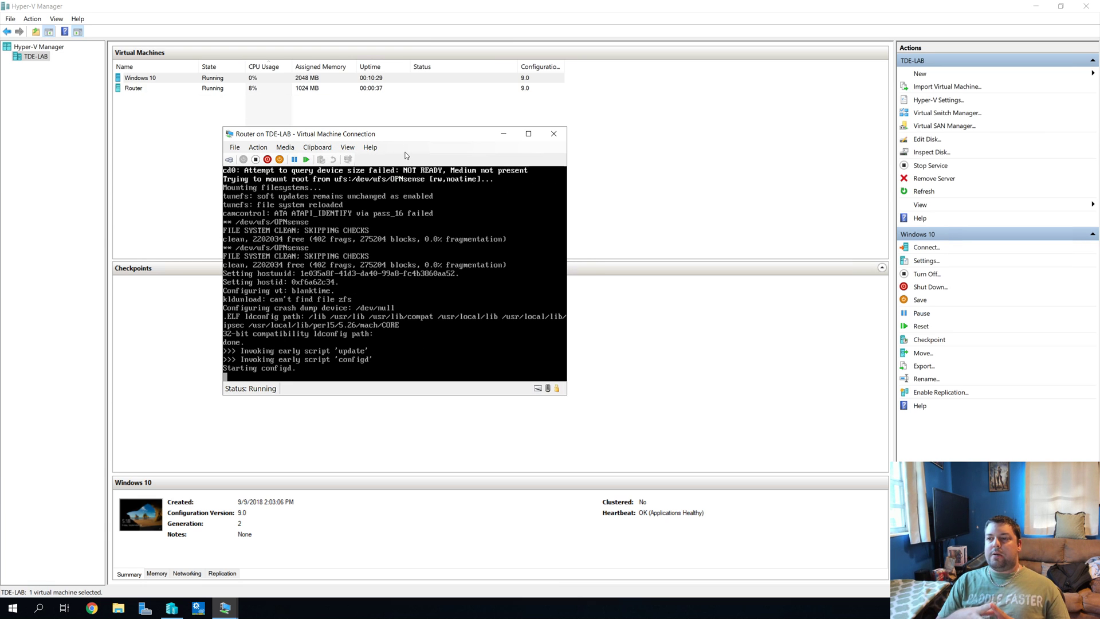
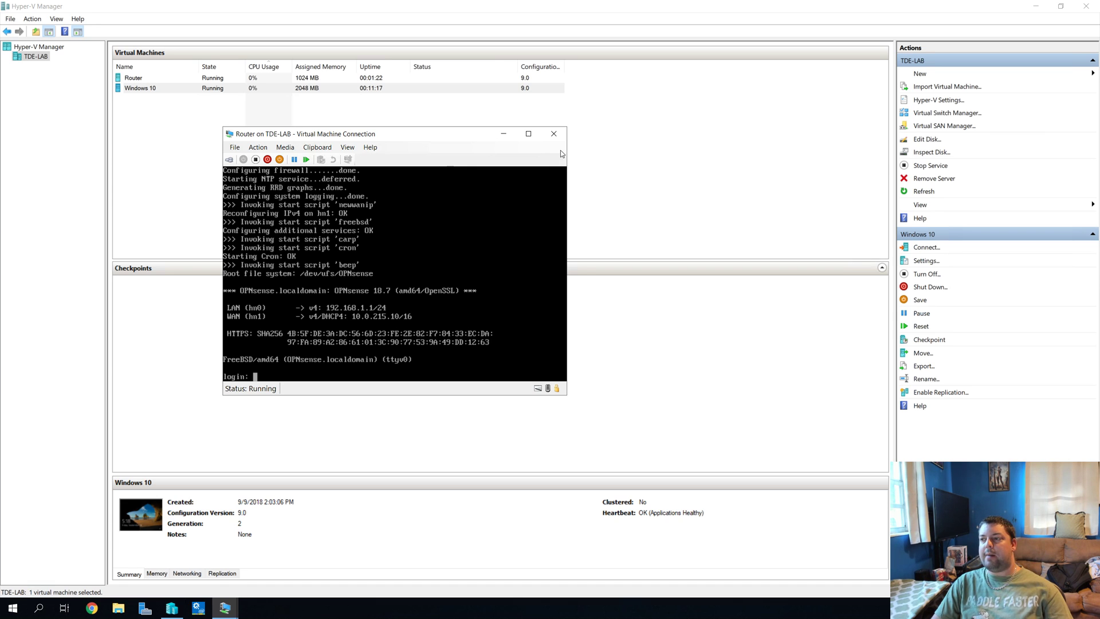
Step: Close the Router VM console and bring the Windows 10 VM console to the front
click(553, 134)
click(241, 210)
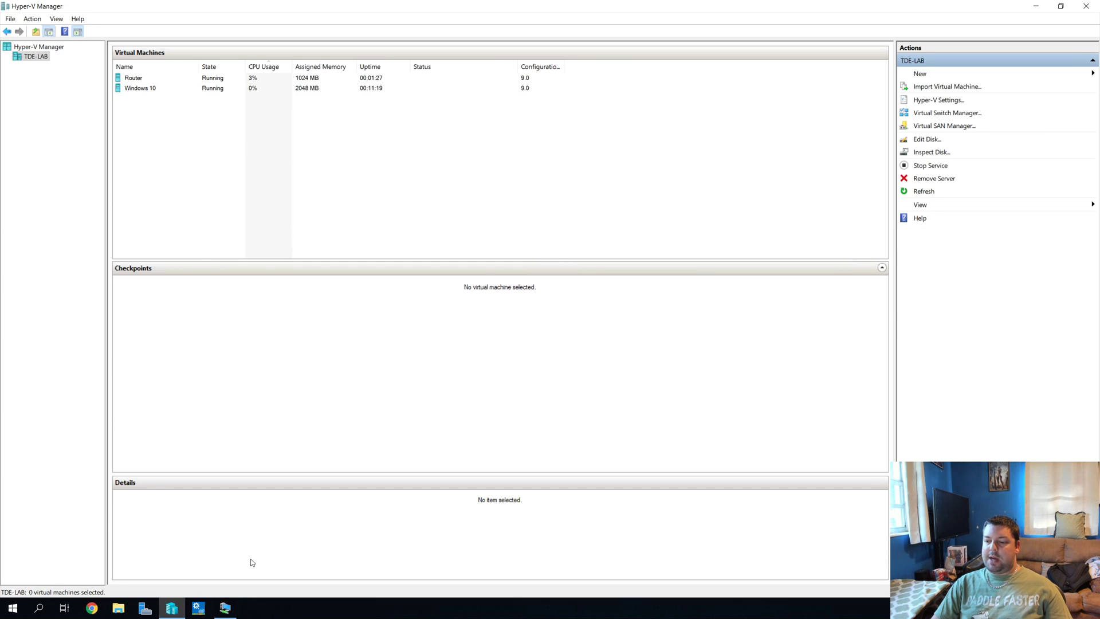
click(225, 607)
Step: Launch Edge in the VM and reload the OPNsense page at 192.168.1.1 from History, past the certificate warning
click(383, 484)
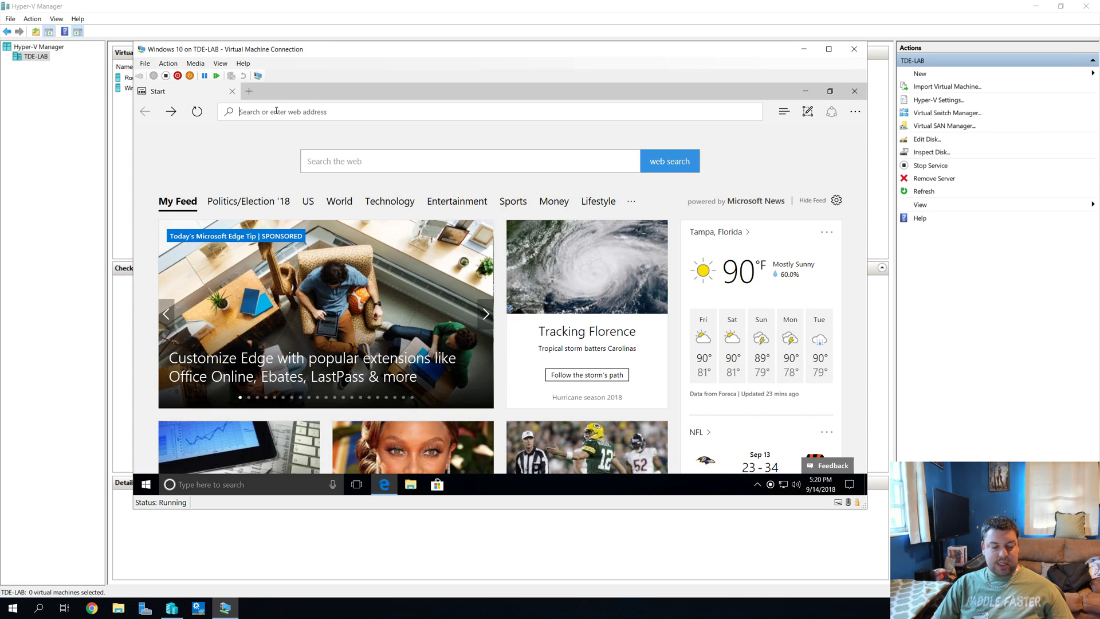
key(ctrl+h)
click(750, 208)
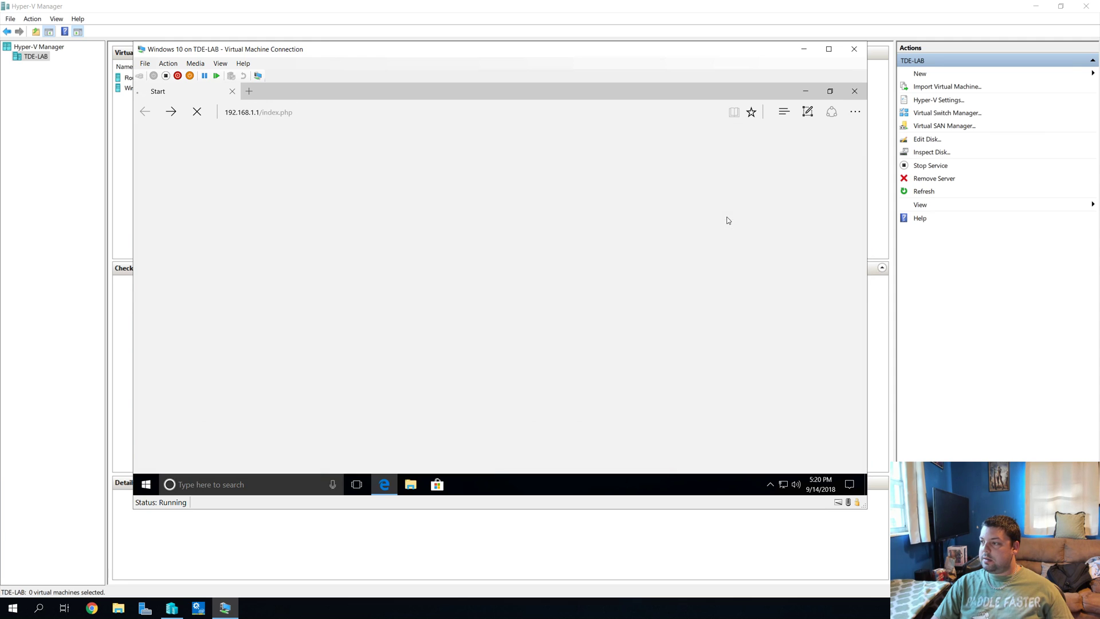
click(481, 264)
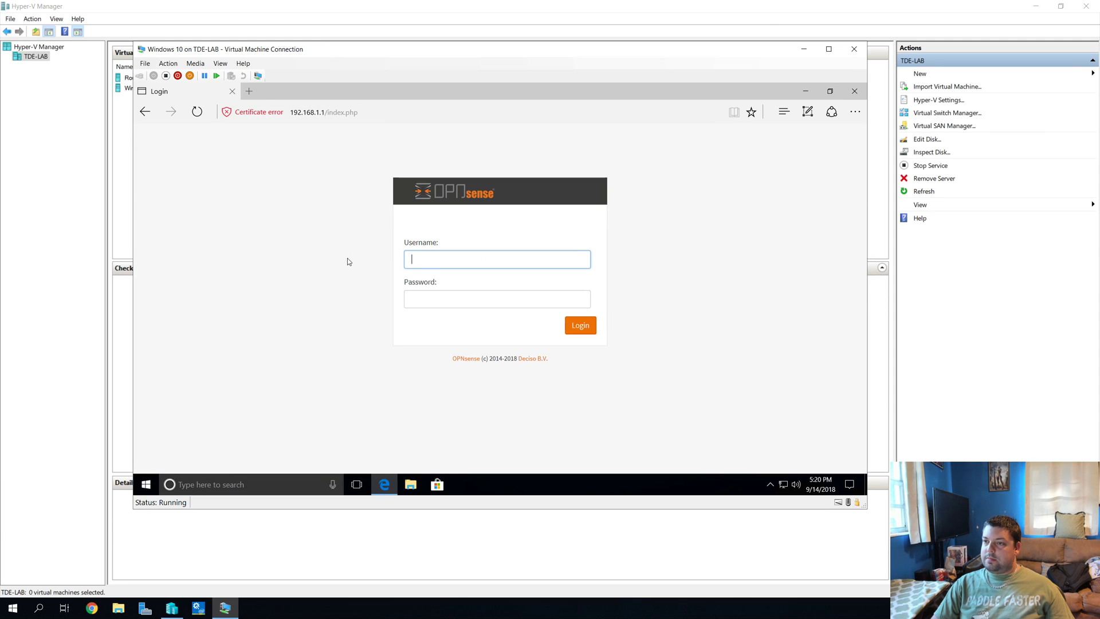
Step: Log in to OPNsense with the saved username and password
text(r)
key(Down)
key(Tab)
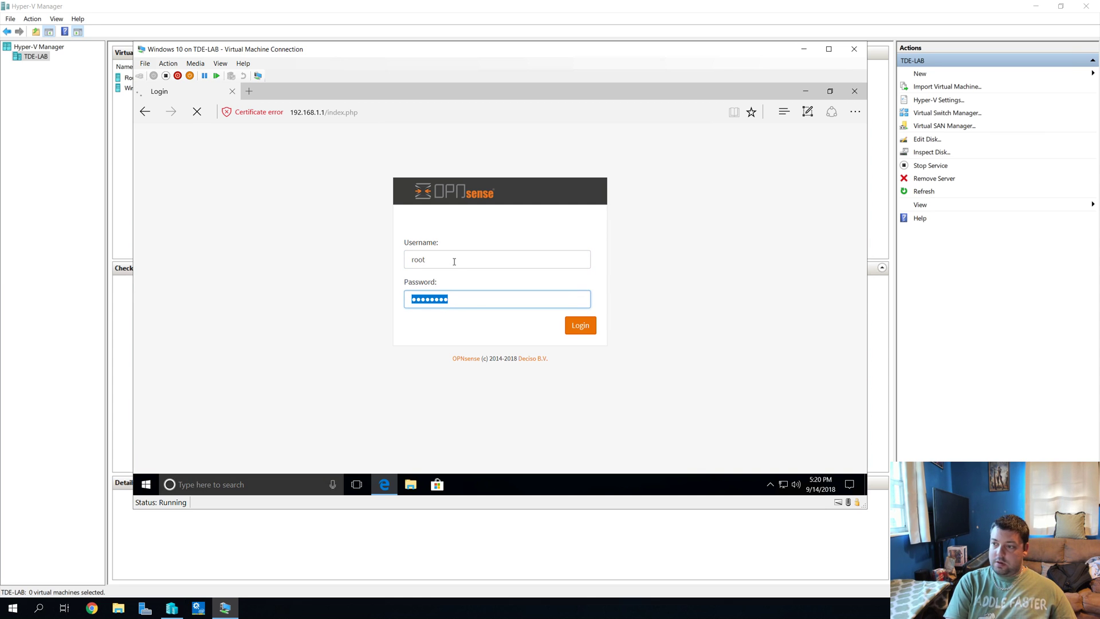
key(Return)
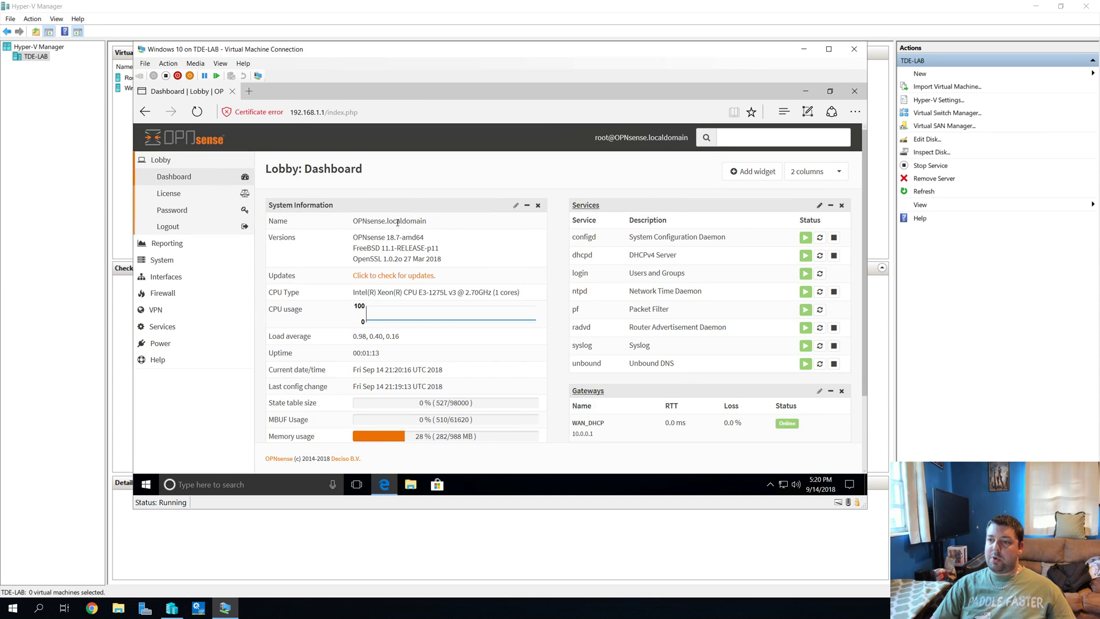
click(179, 278)
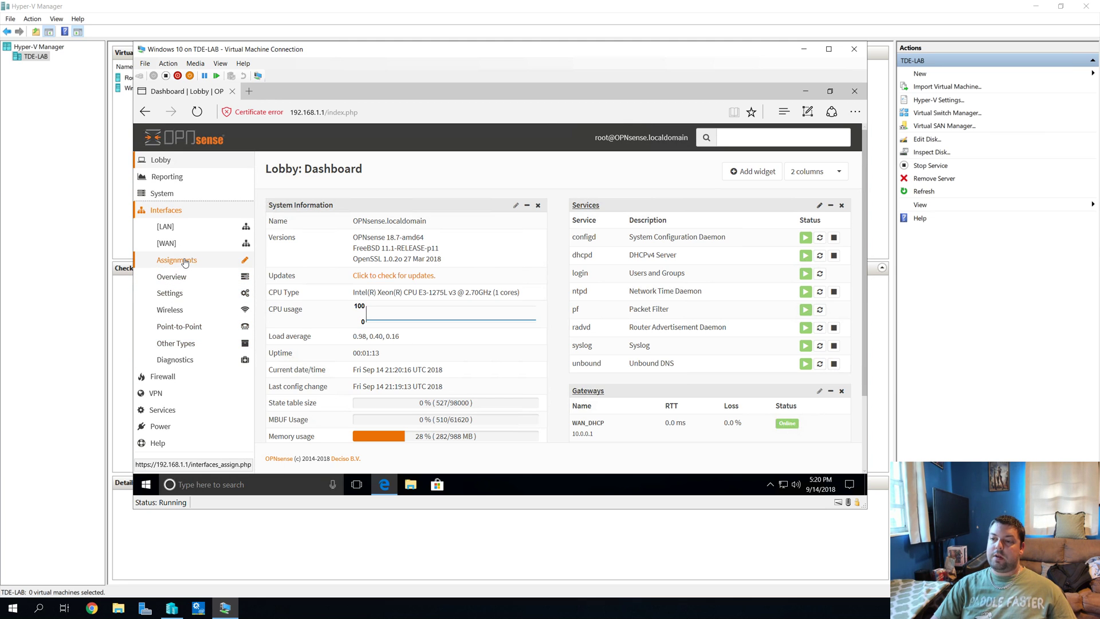
click(185, 262)
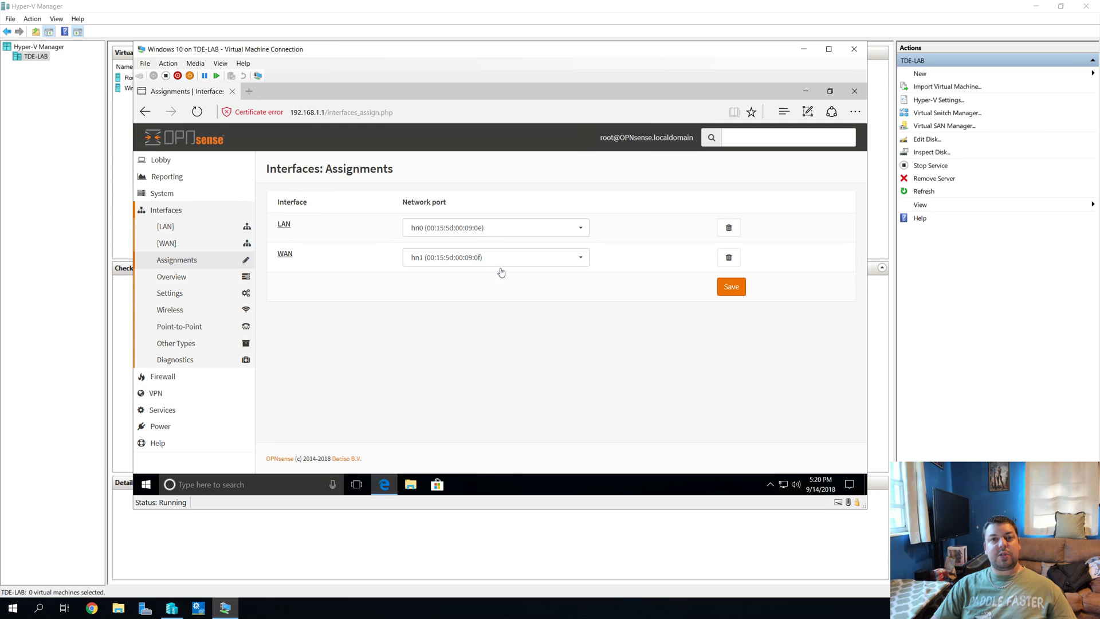
click(461, 229)
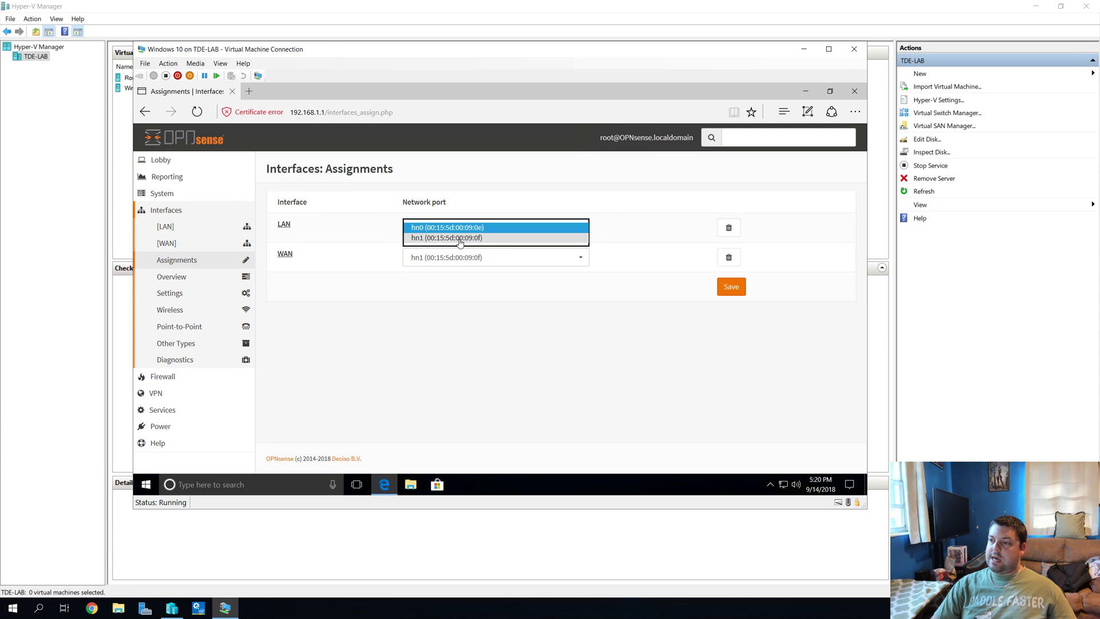
click(462, 237)
click(472, 265)
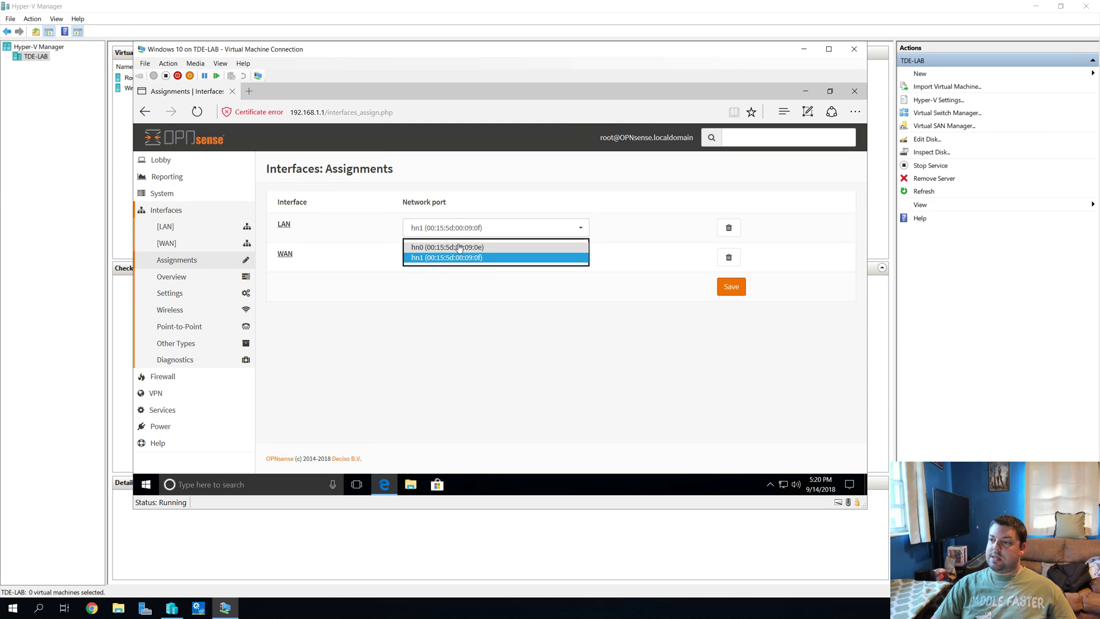
click(453, 247)
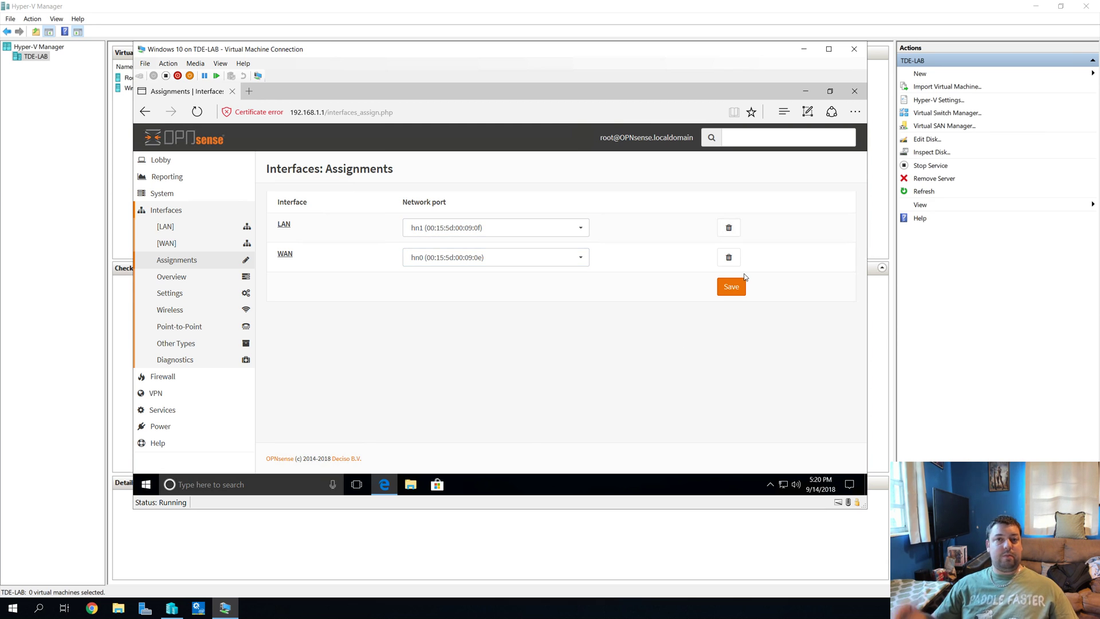
click(450, 229)
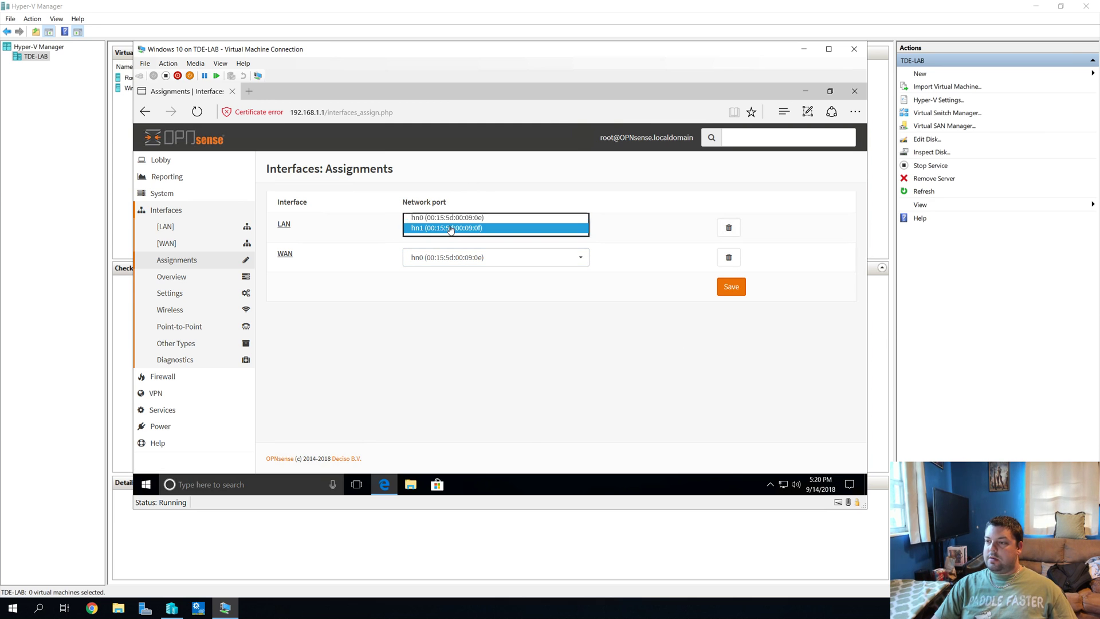
click(451, 216)
click(452, 257)
click(447, 267)
click(178, 166)
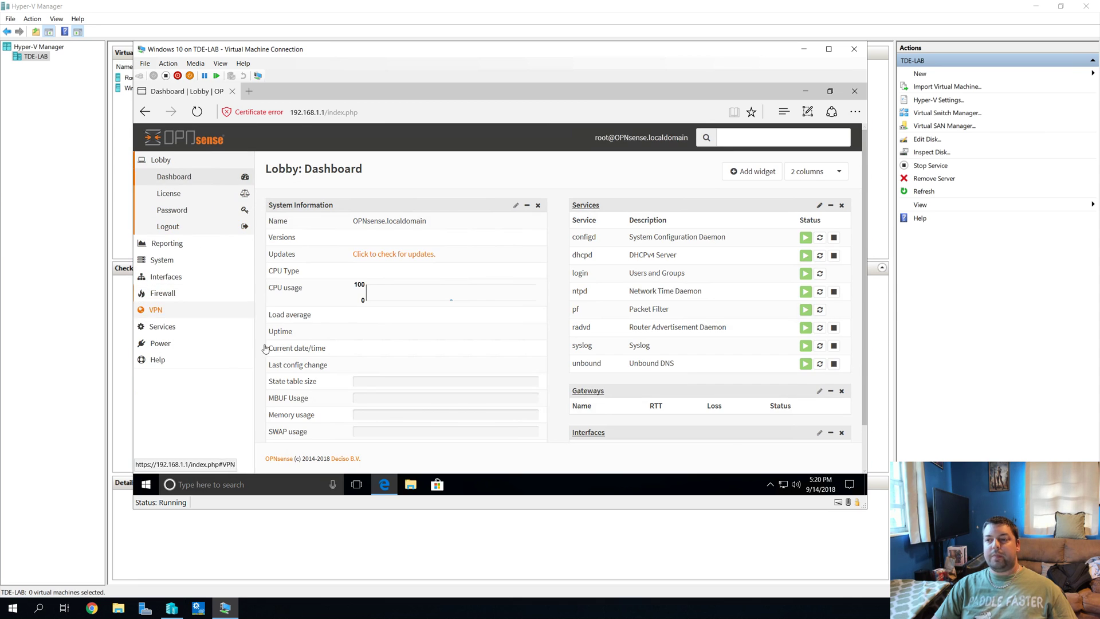
Step: Review LAN/WAN addresses in the dashboard's Interfaces widget, then go to Interfaces > Assignments
scroll(435, 283, down, 1)
scroll(435, 283, down, 1)
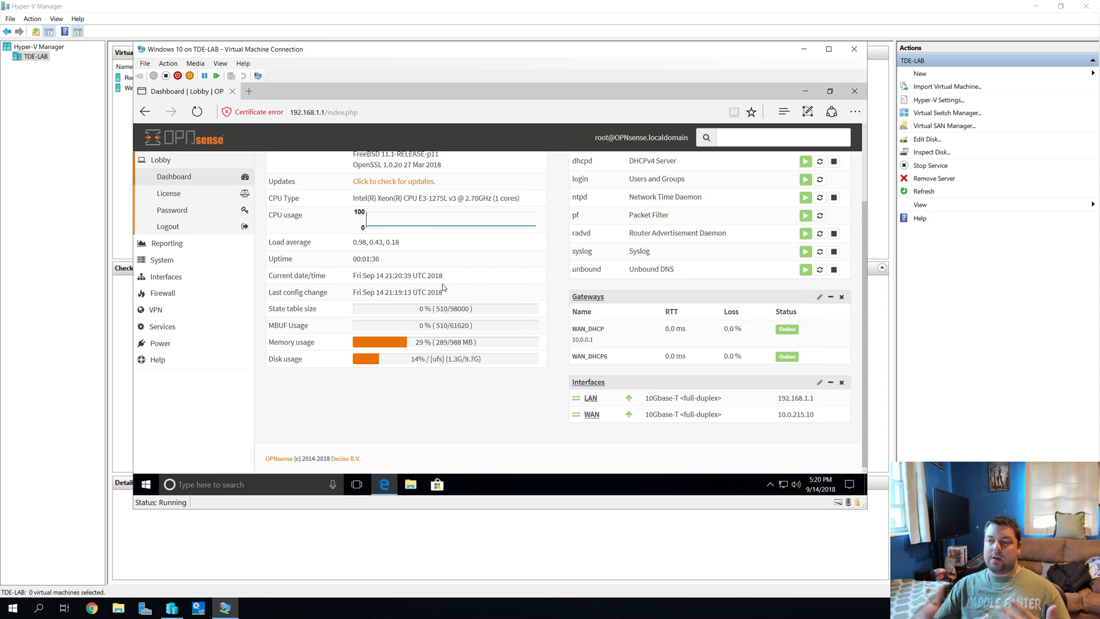
click(166, 277)
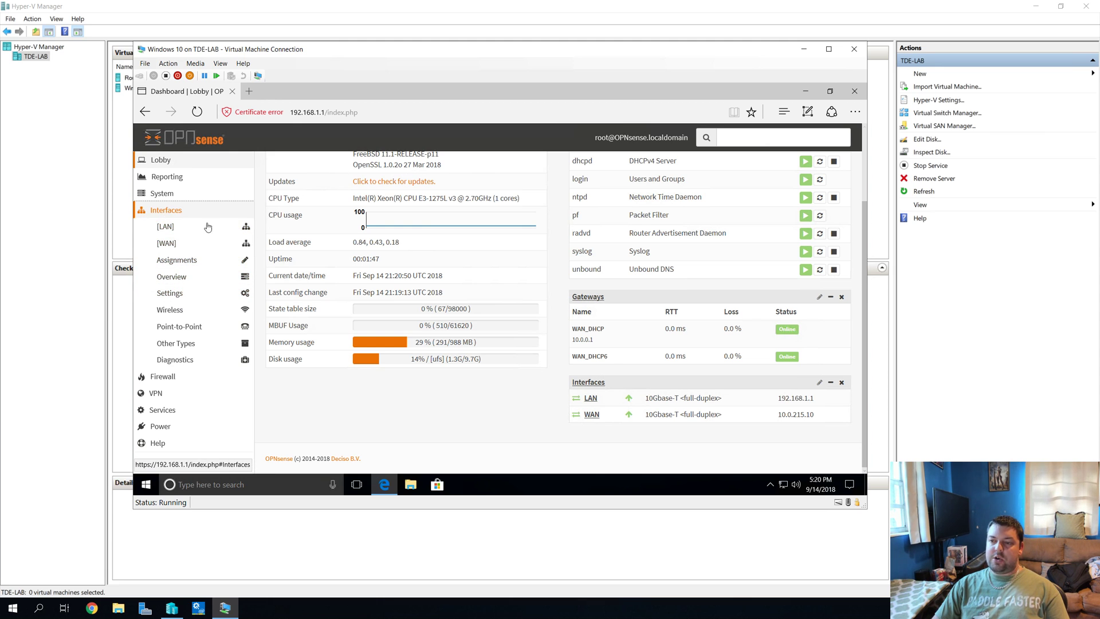
click(173, 261)
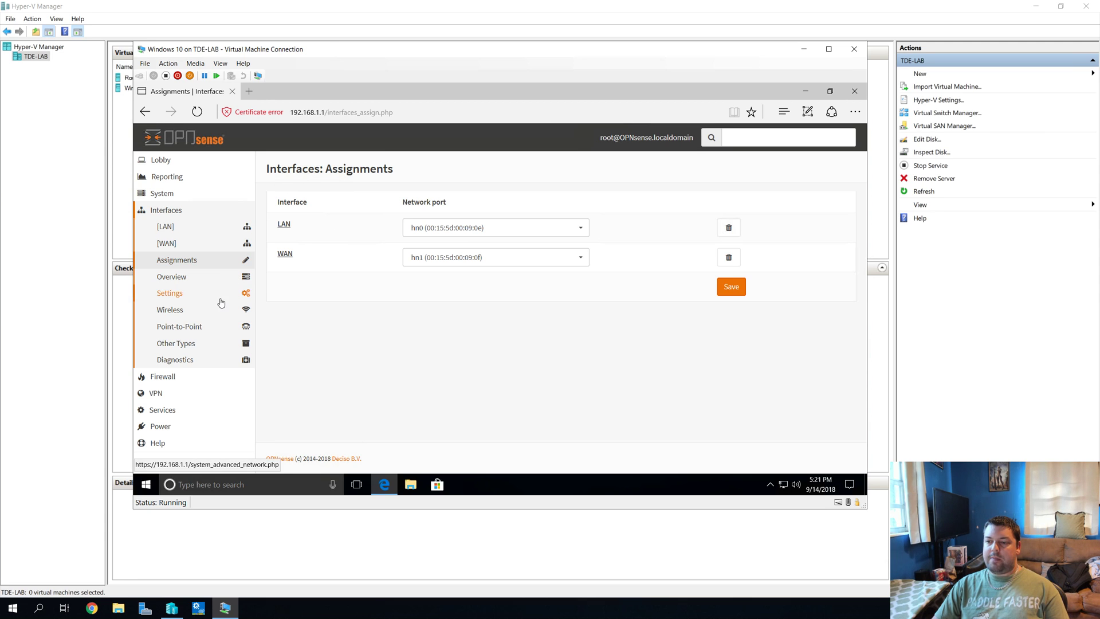
Step: Expand the Power and System sidebar menus, then close Edge
click(159, 426)
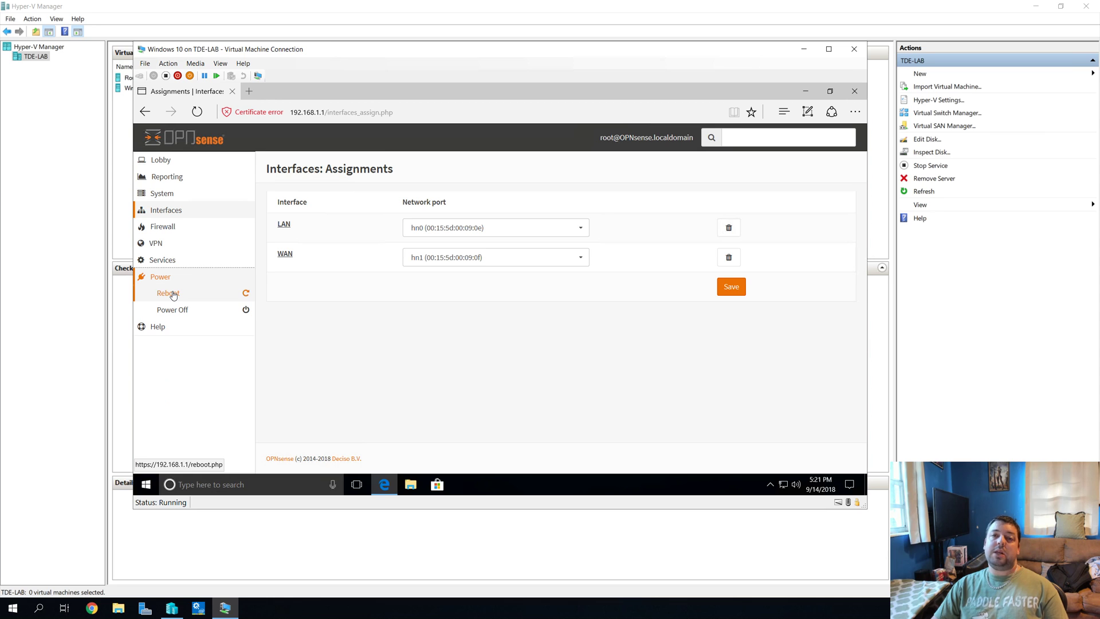
click(162, 193)
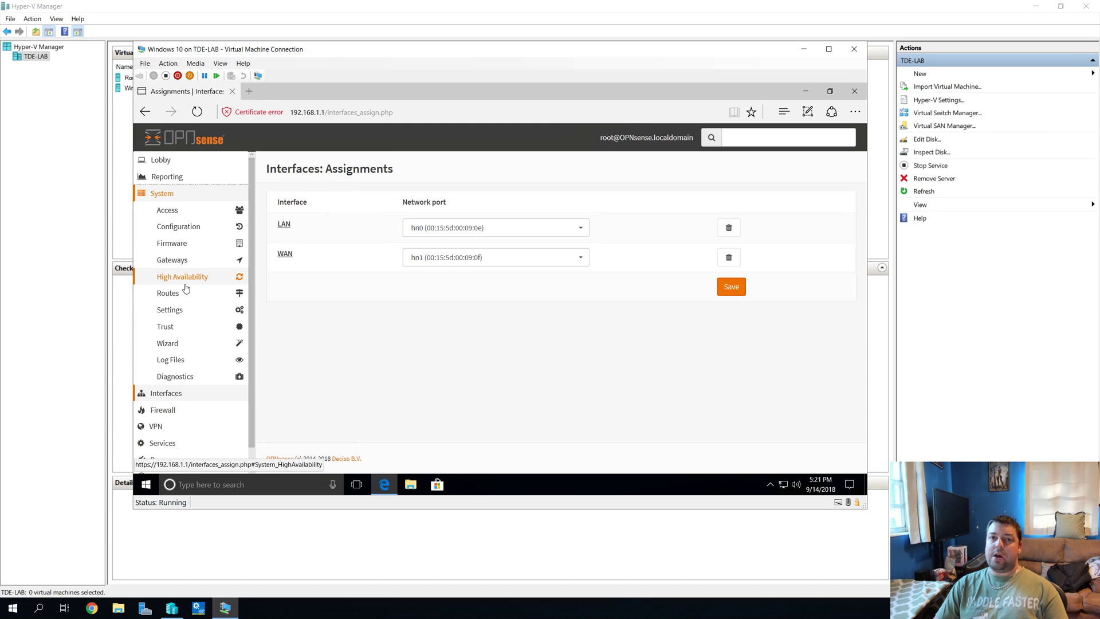
click(854, 91)
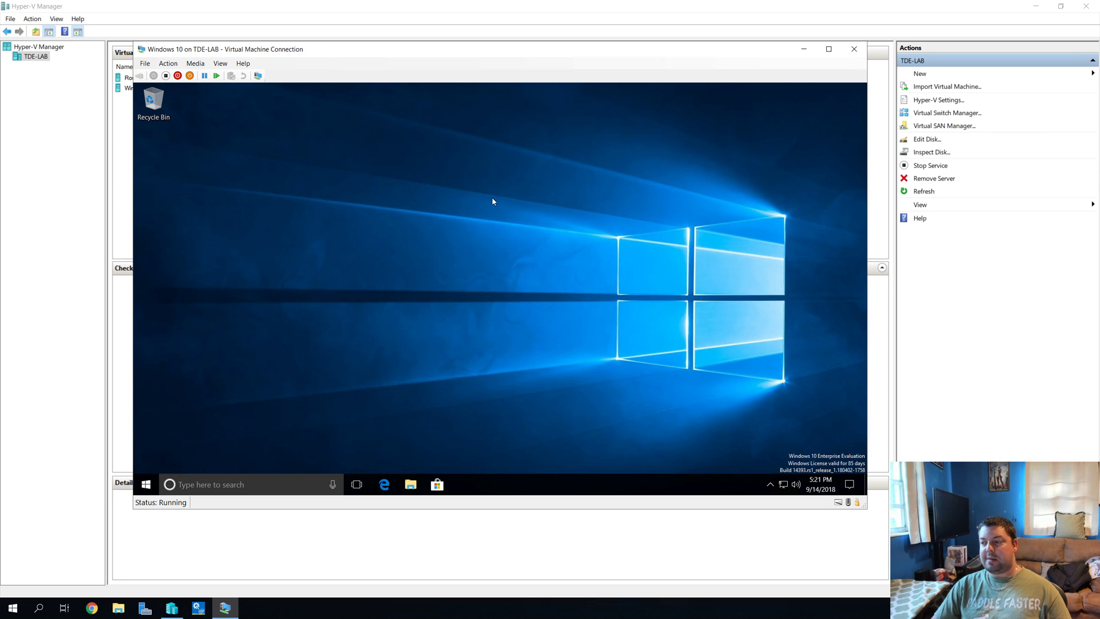
Step: Check the Ethernet details showing DHCP address 192.168.1.101 from server 192.168.1.1
right_click(783, 484)
click(785, 479)
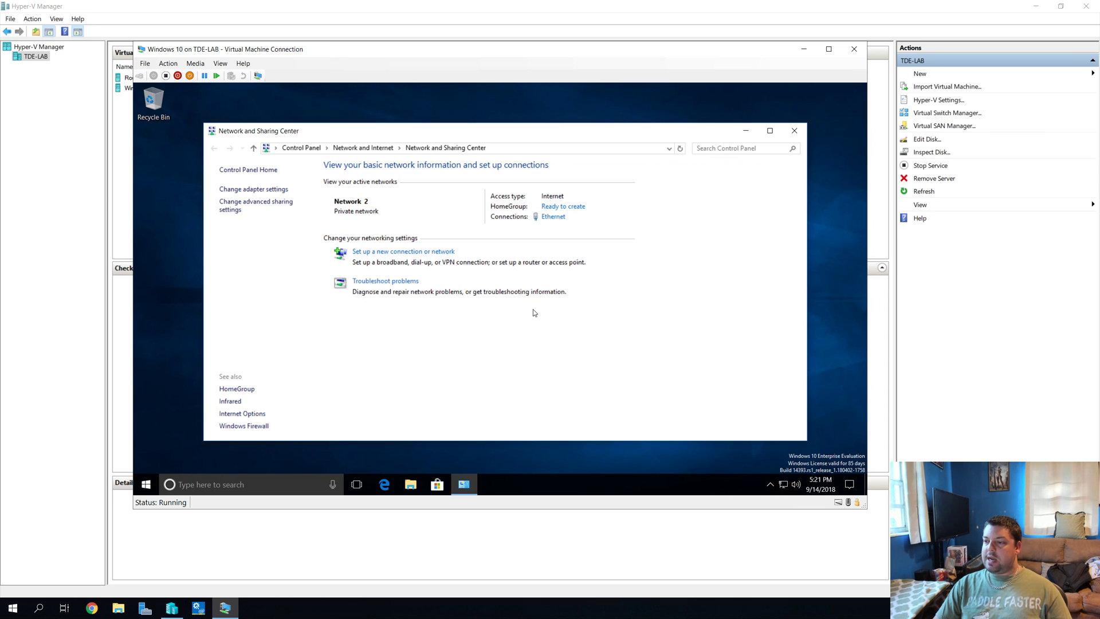
click(553, 216)
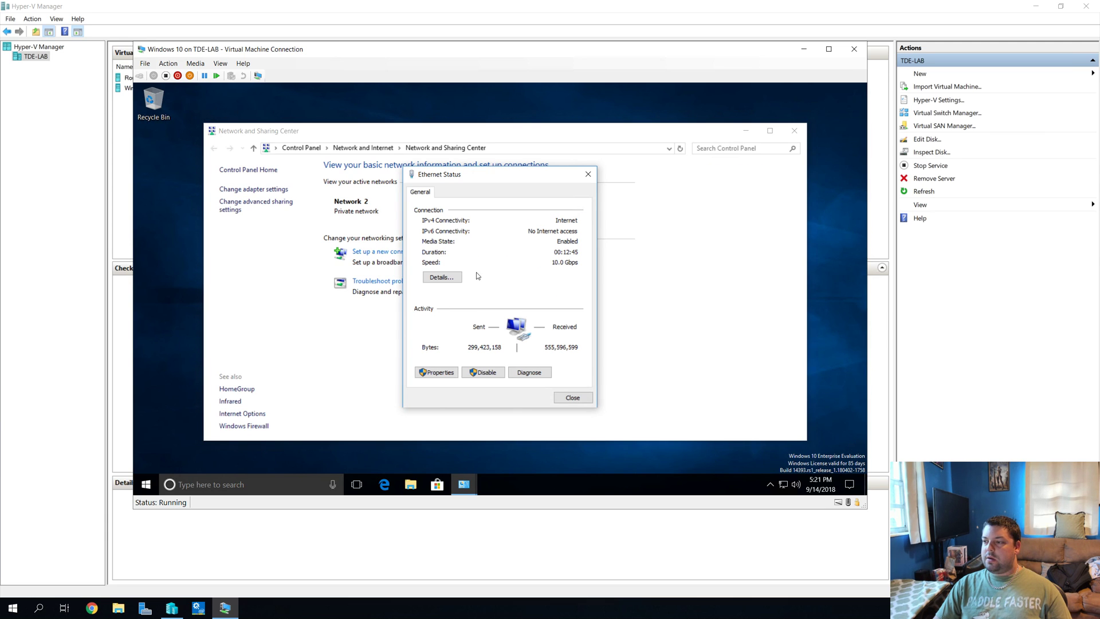
click(442, 277)
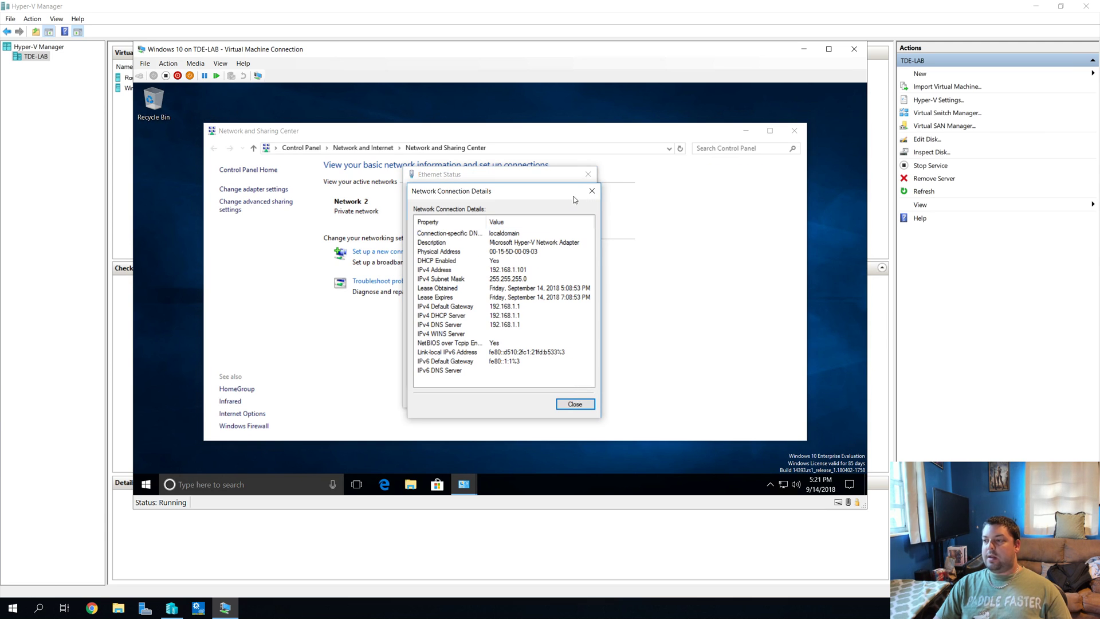
Step: Close the network details, Ethernet status, Network and Sharing Center and the Windows 10 VM window
click(592, 190)
click(588, 174)
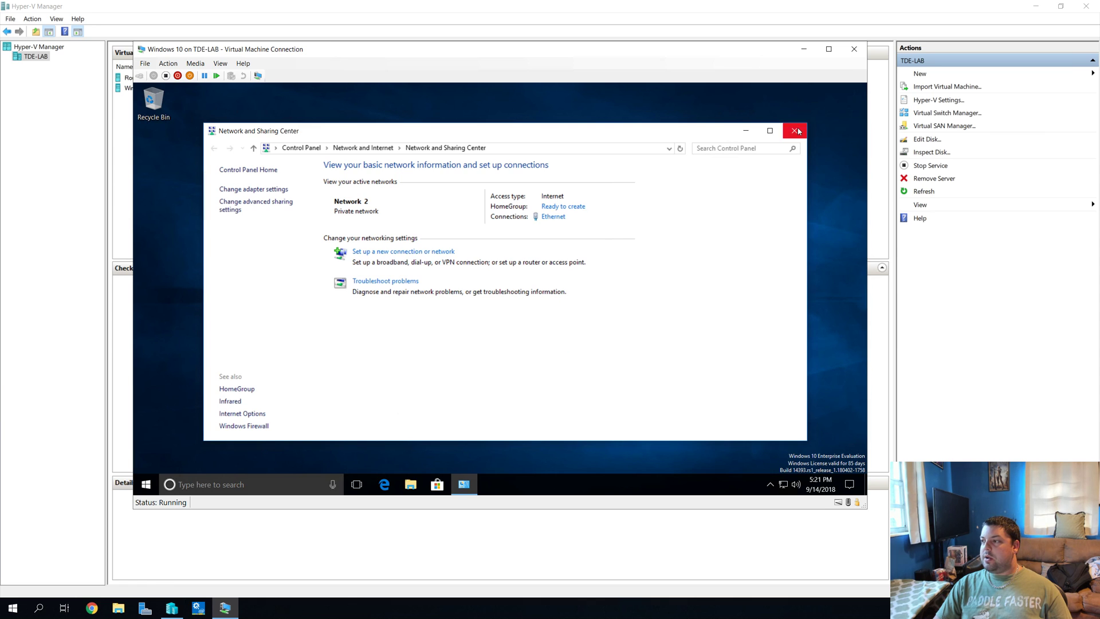
click(793, 130)
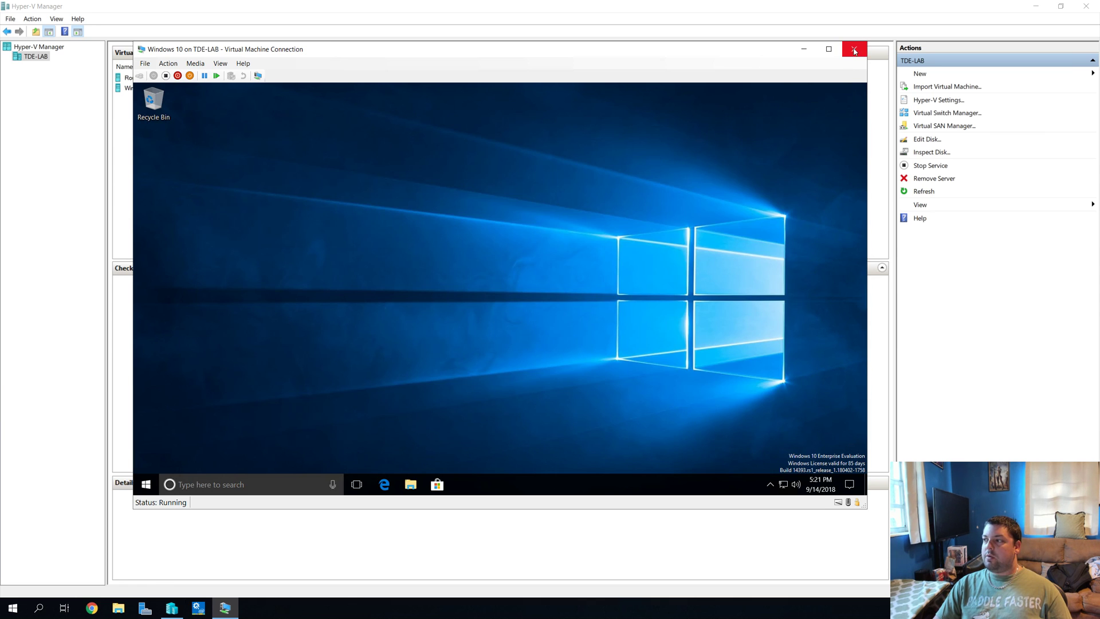
click(854, 49)
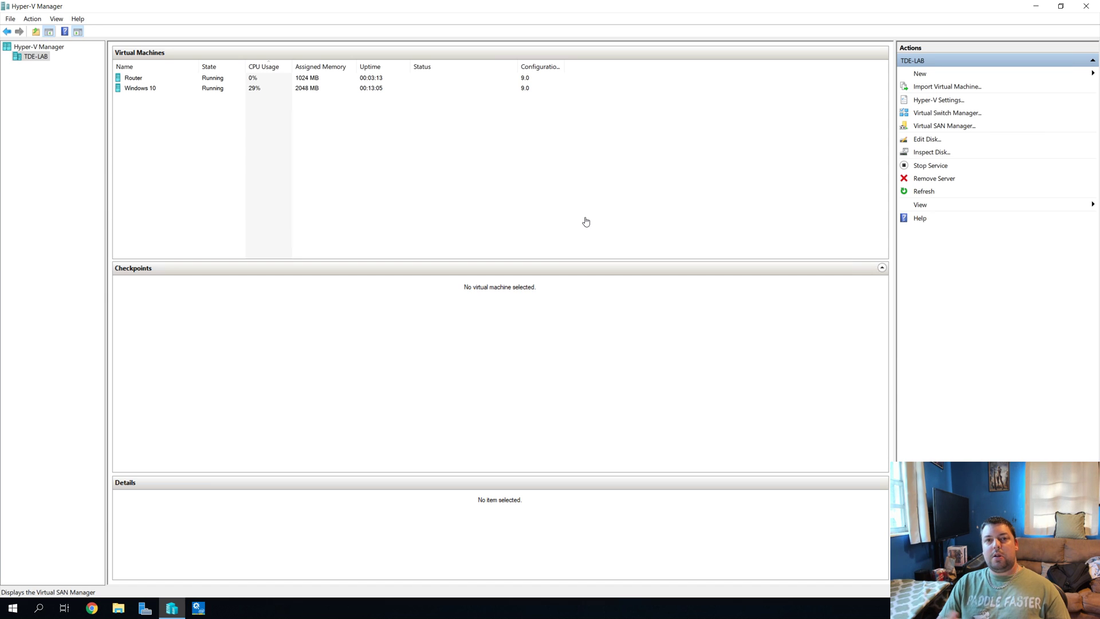
click(148, 88)
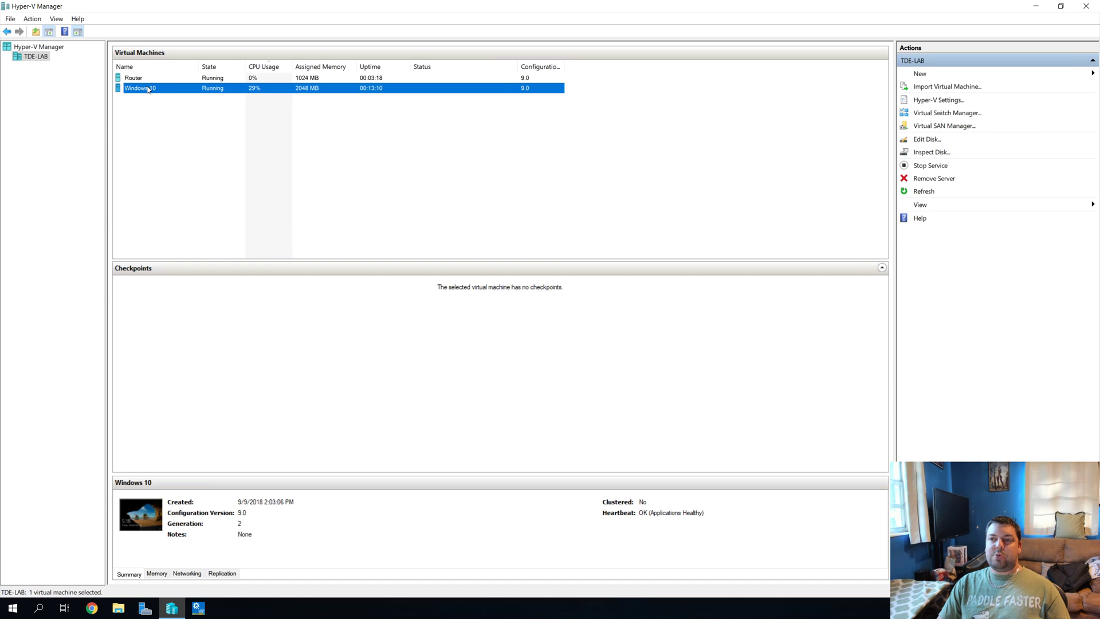
right_click(161, 89)
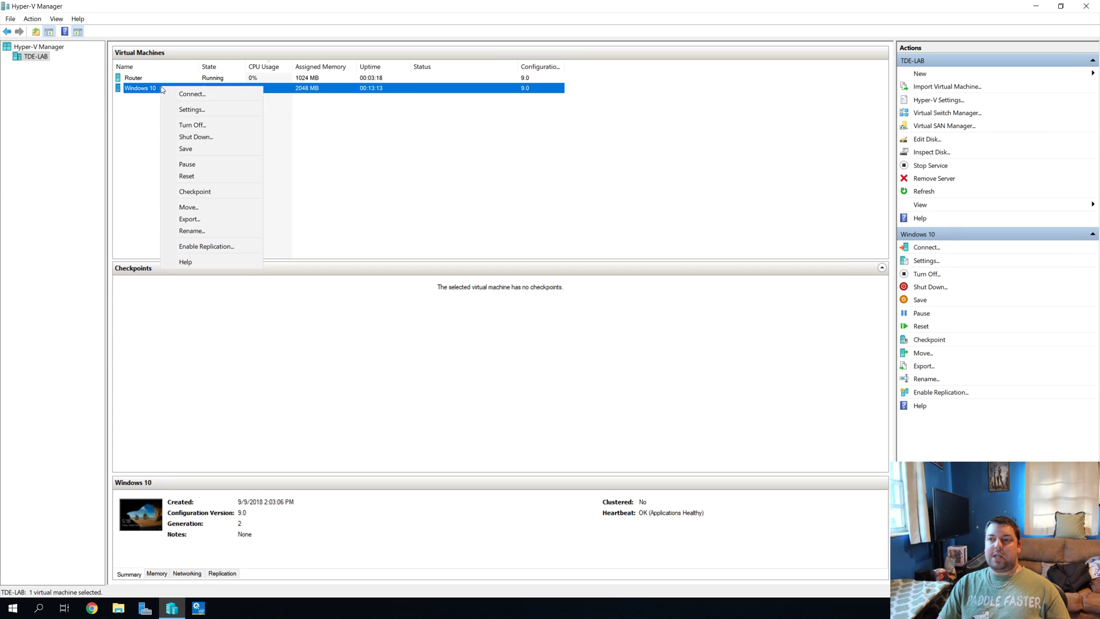
click(183, 110)
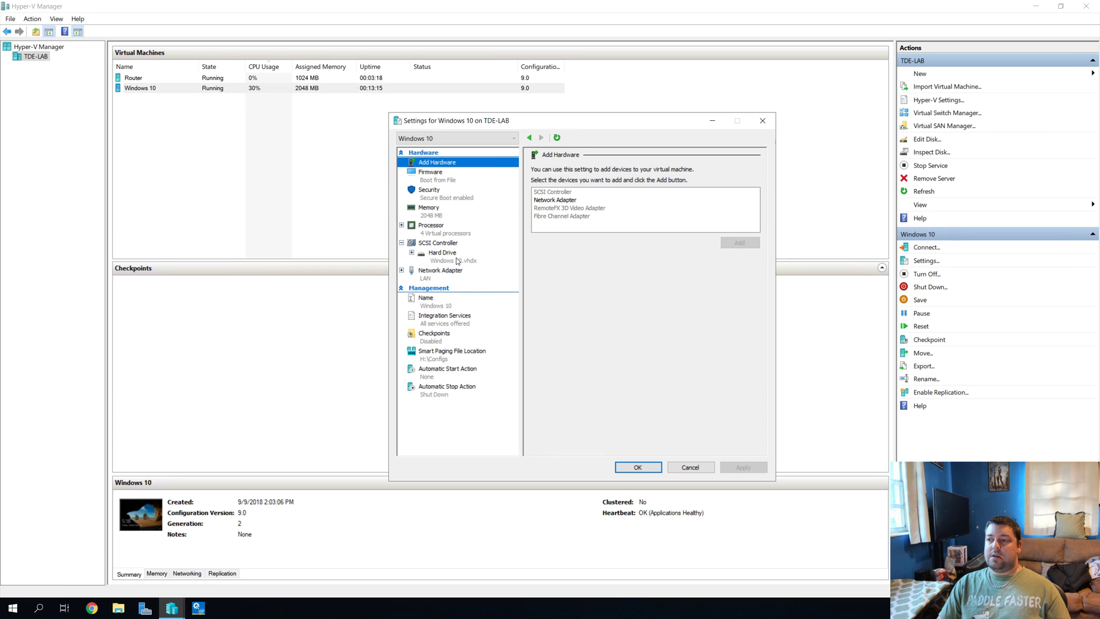
click(452, 271)
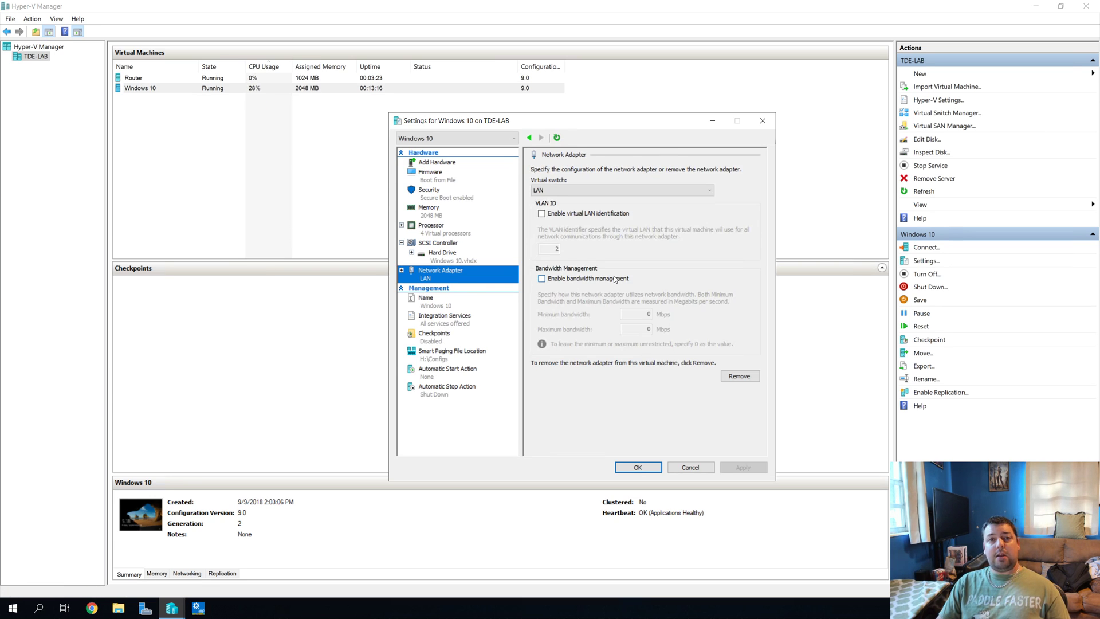
click(689, 465)
click(376, 178)
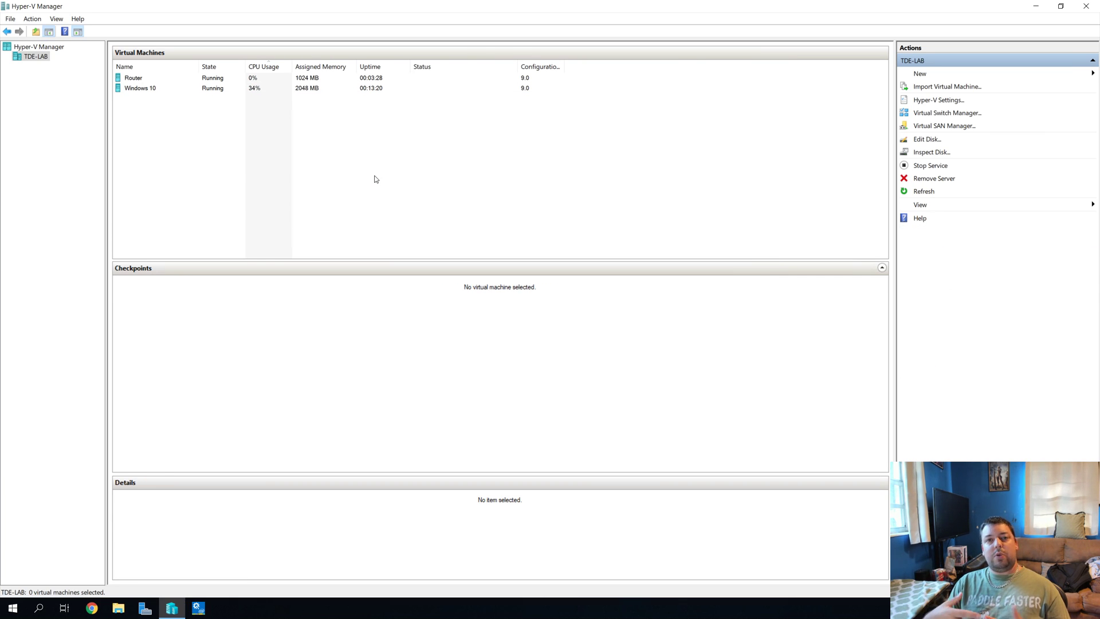